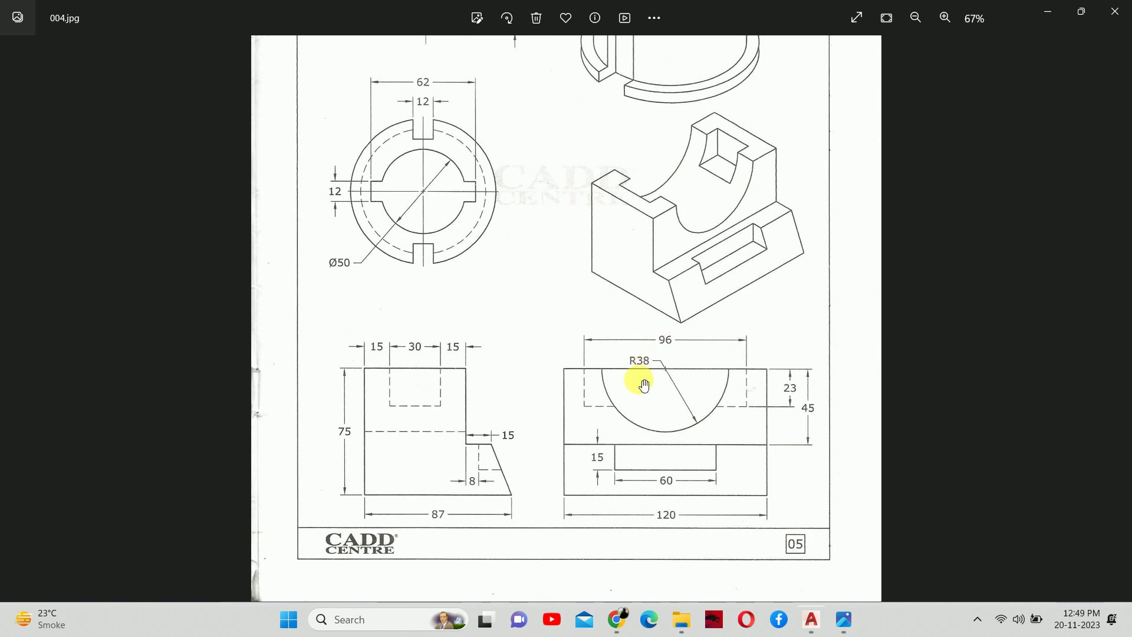
# Study the reference sheet's views and dimensions such as 120, 87, 75 and R38
pyautogui.keyDown('ctrl'); pyautogui.scroll(-3, 644, 385); pyautogui.keyUp('ctrl')
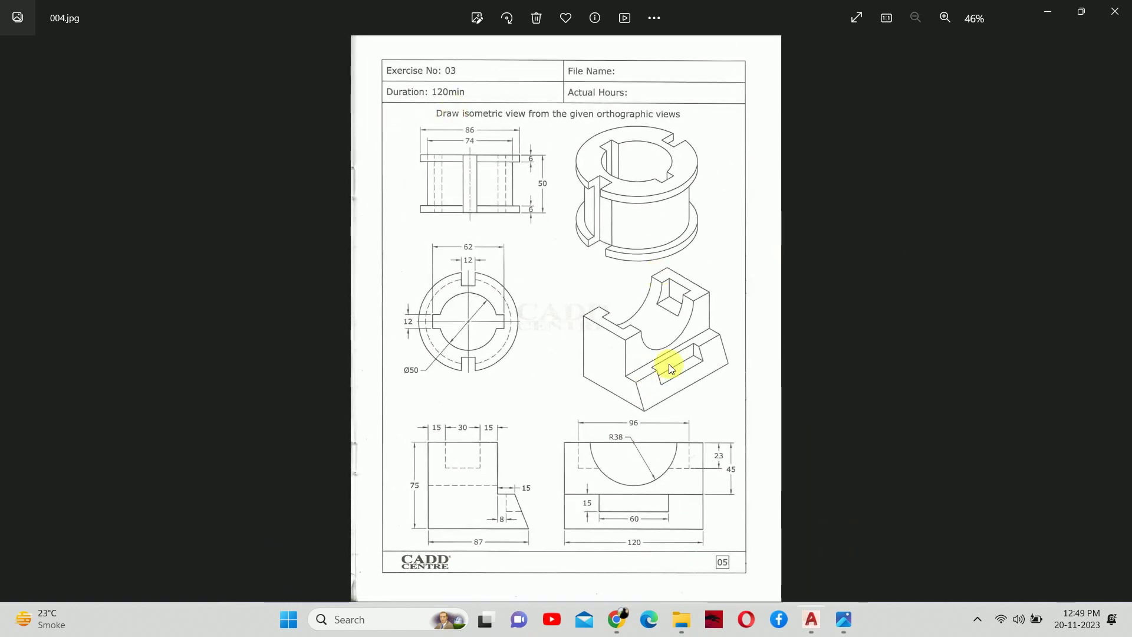
pyautogui.keyDown('ctrl'); pyautogui.scroll(1, 336, 68); pyautogui.keyUp('ctrl')
pyautogui.keyDown('ctrl'); pyautogui.scroll(3, 391, 94); pyautogui.keyUp('ctrl')
pyautogui.keyDown('ctrl'); pyautogui.scroll(2, 303, 106); pyautogui.keyUp('ctrl')
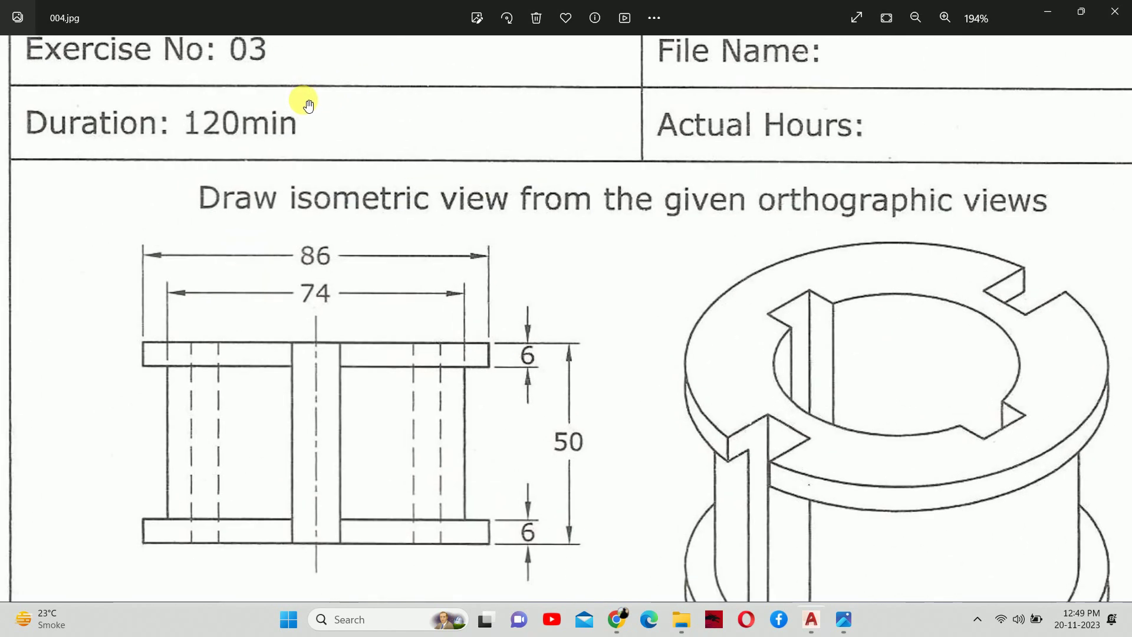
pyautogui.keyDown('ctrl'); pyautogui.scroll(1, 337, 159); pyautogui.keyUp('ctrl')
pyautogui.moveTo(429, 223); pyautogui.dragTo(329, 245)
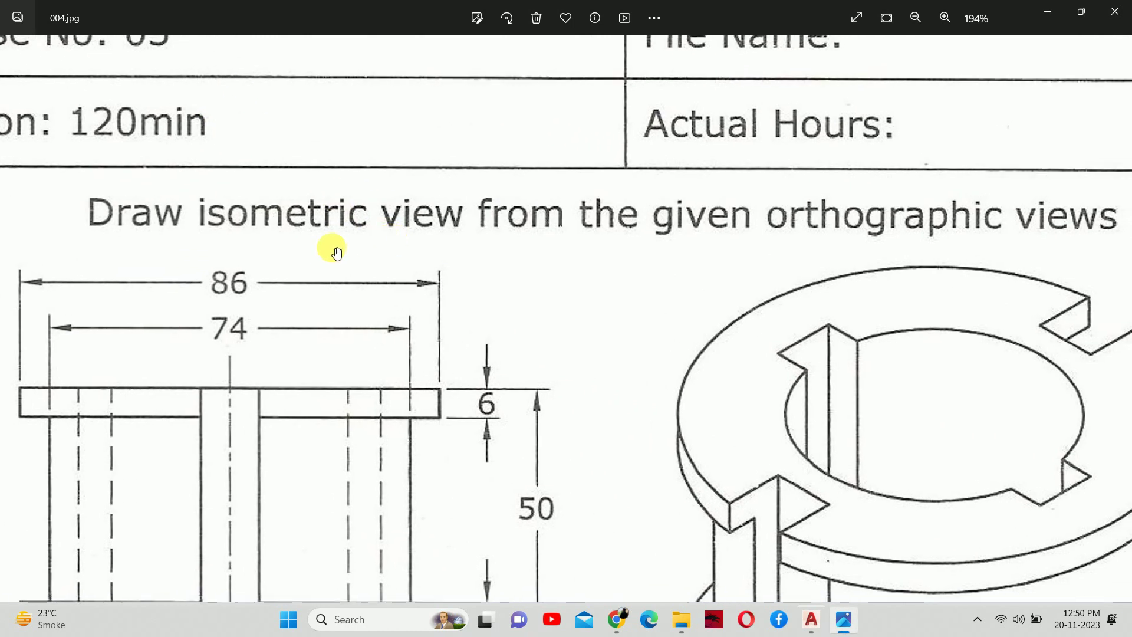
pyautogui.moveTo(719, 308); pyautogui.dragTo(685, 294)
pyautogui.keyDown('ctrl'); pyautogui.scroll(-2, 837, 277); pyautogui.keyUp('ctrl')
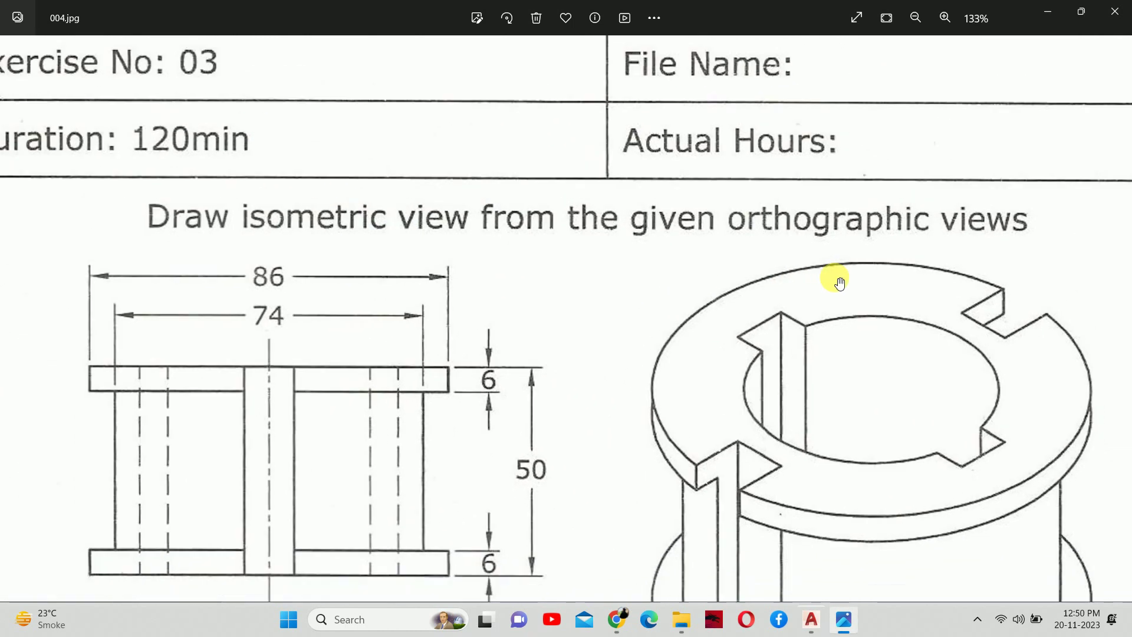
pyautogui.keyDown('ctrl'); pyautogui.scroll(-2, 826, 294); pyautogui.keyUp('ctrl')
pyautogui.moveTo(788, 392); pyautogui.dragTo(698, 4)
pyautogui.moveTo(669, 328)
pyautogui.mouseDown()
pyautogui.moveTo(691, 260)
pyautogui.moveTo(589, 372)
pyautogui.moveTo(543, 352)
pyautogui.mouseUp()
pyautogui.keyDown('ctrl'); pyautogui.scroll(-2, 685, 264); pyautogui.keyUp('ctrl')
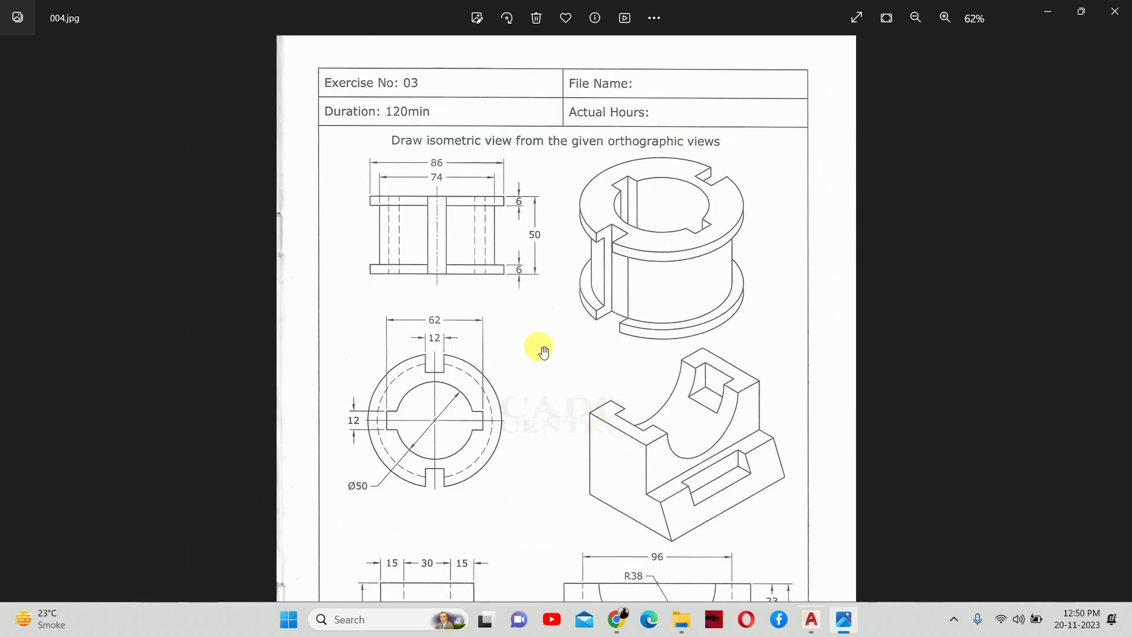
pyautogui.keyDown('ctrl'); pyautogui.scroll(2, 525, 337); pyautogui.keyUp('ctrl')
pyautogui.moveTo(530, 283); pyautogui.dragTo(539, 399)
pyautogui.keyDown('ctrl'); pyautogui.scroll(1, 655, 321); pyautogui.keyUp('ctrl')
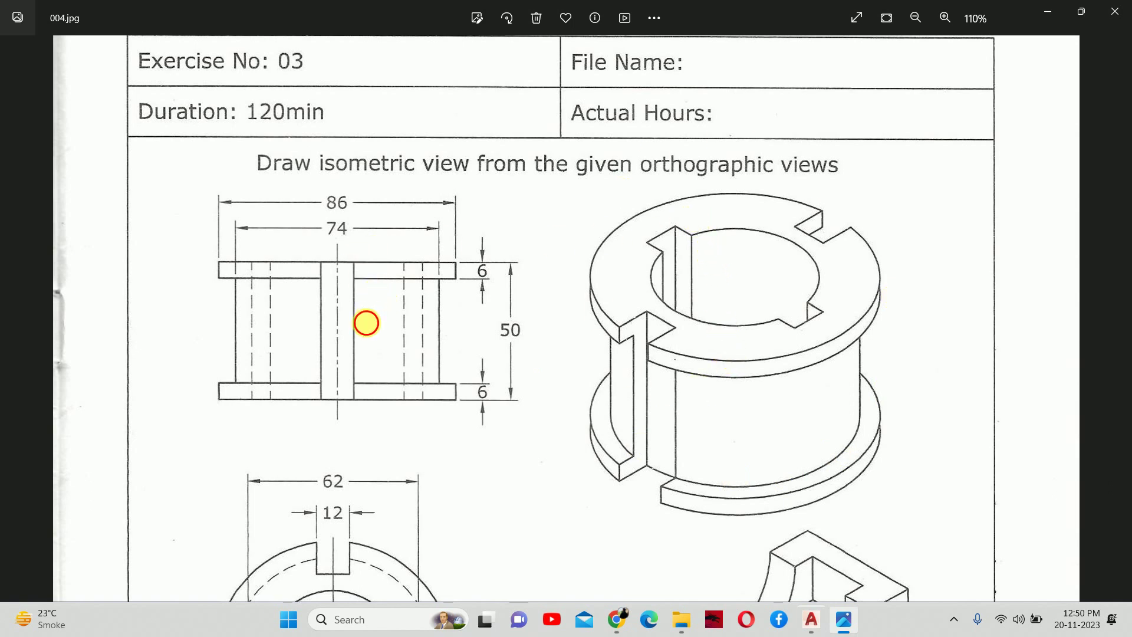
pyautogui.scroll(-1, 401, 289)
pyautogui.scroll(-1, 419, 434)
pyautogui.scroll(1, 425, 519)
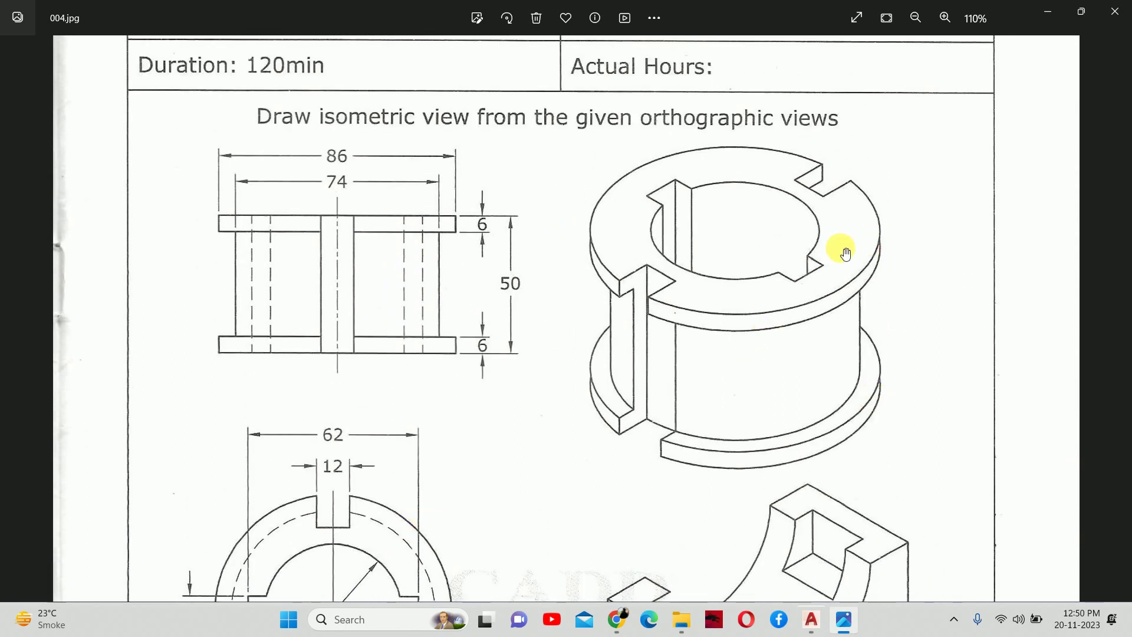
pyautogui.scroll(-1, 353, 241)
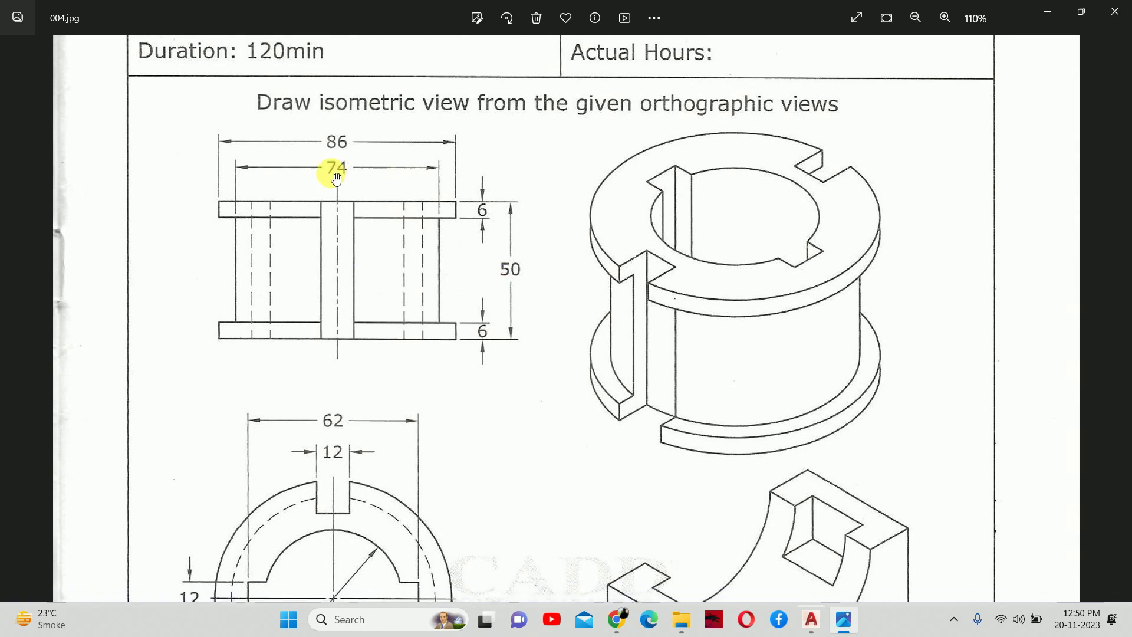
pyautogui.keyDown('ctrl'); pyautogui.scroll(-3, 569, 384); pyautogui.keyUp('ctrl')
pyautogui.moveTo(613, 432); pyautogui.dragTo(543, 5)
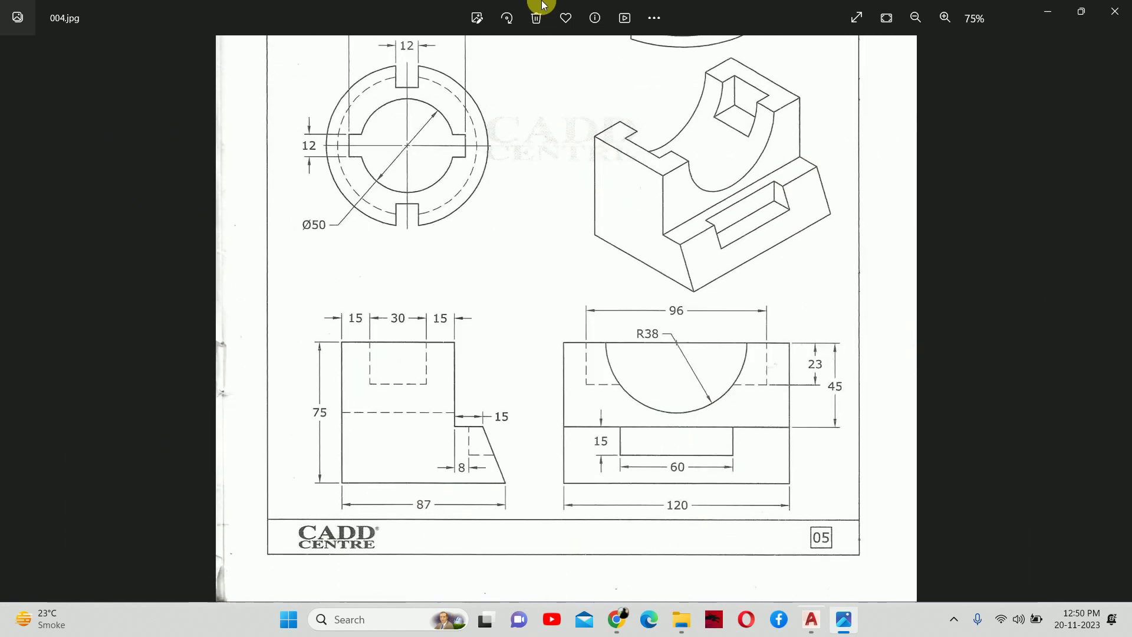
pyautogui.keyDown('ctrl'); pyautogui.scroll(2, 725, 383); pyautogui.keyUp('ctrl')
pyautogui.keyDown('ctrl'); pyautogui.scroll(-1, 737, 409); pyautogui.keyUp('ctrl')
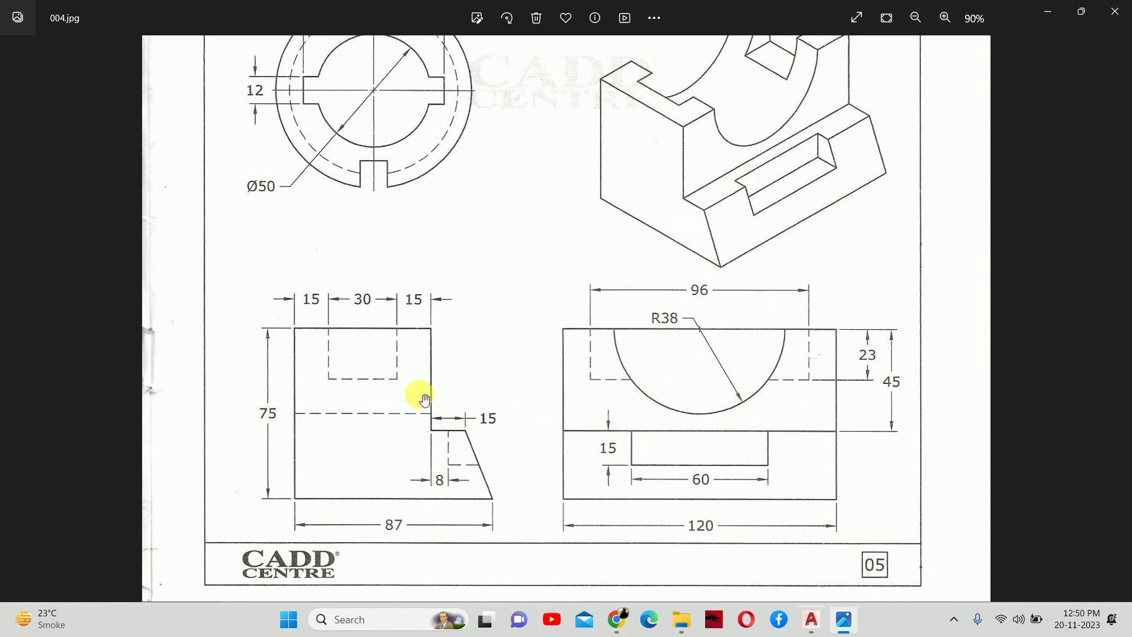
pyautogui.keyDown('ctrl'); pyautogui.scroll(-2, 722, 319); pyautogui.keyUp('ctrl')
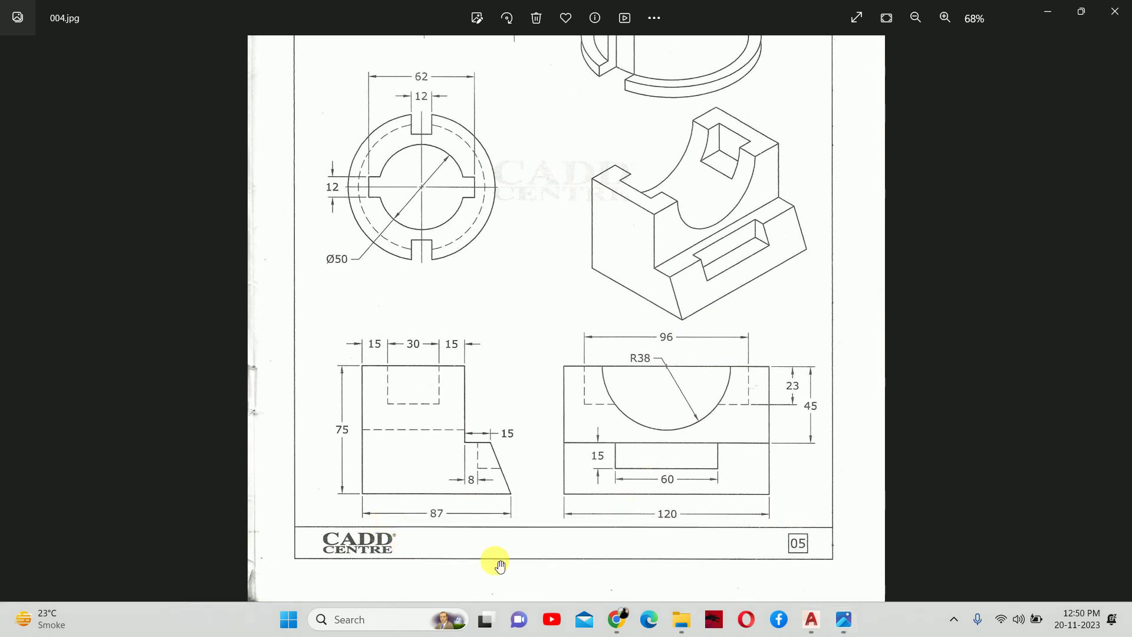
pyautogui.scroll(1, 714, 189)
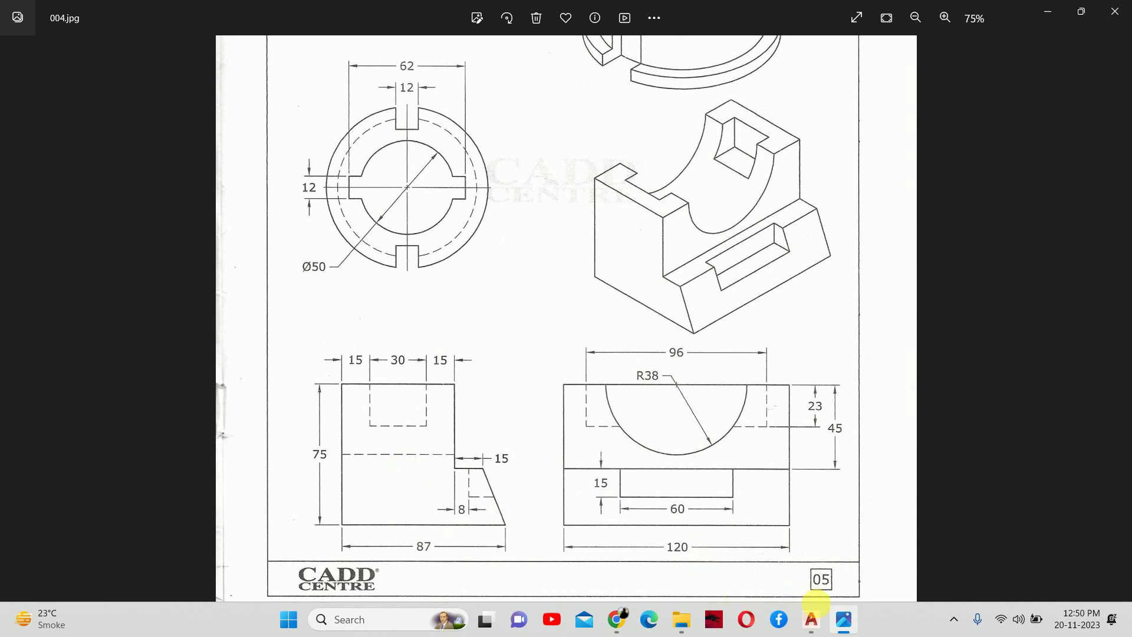
# Start a new drawing from the acadiso template
pyautogui.click(821, 619)
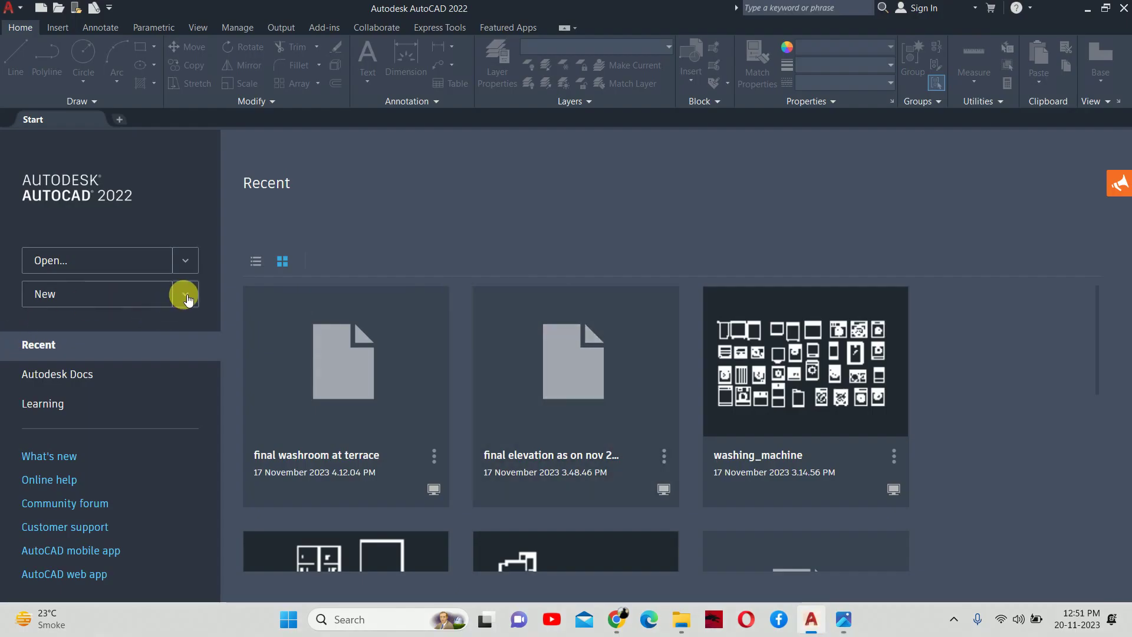
pyautogui.click(5, 10)
pyautogui.click(849, 364)
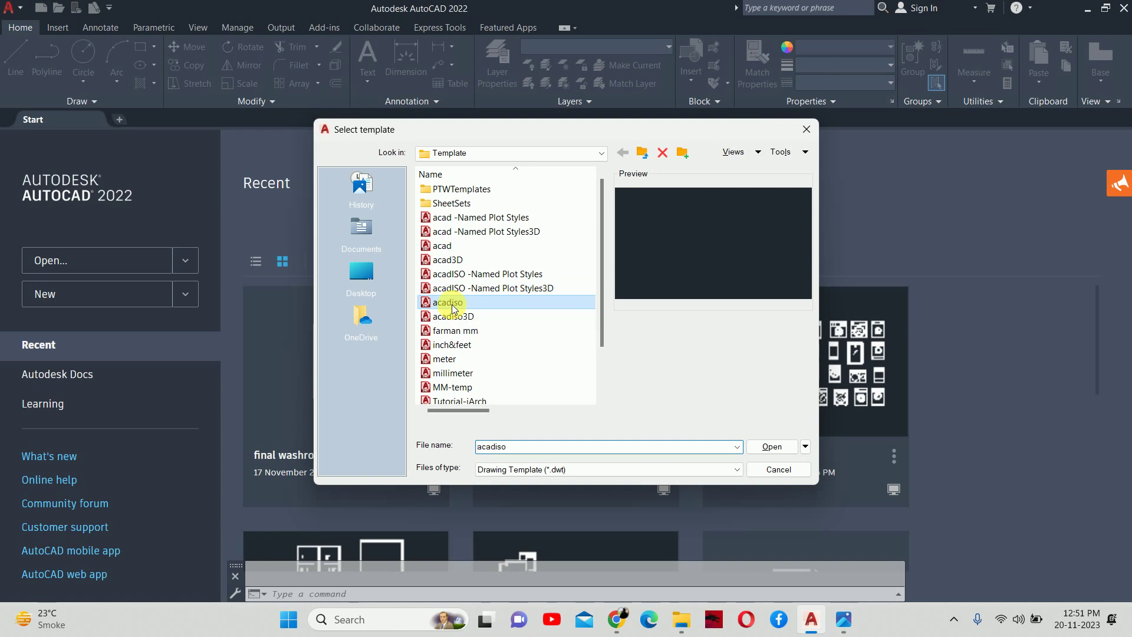
pyautogui.click(771, 446)
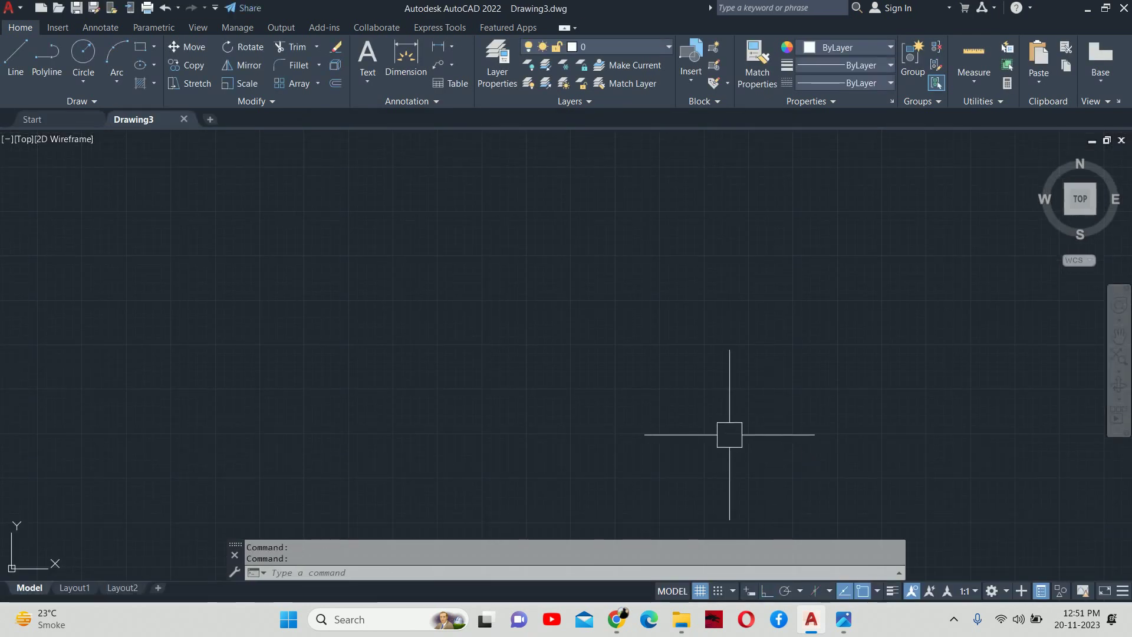
# Set snapping to Isometric snap in Drafting Settings (DS)
pyautogui.write('DS')
pyautogui.press('Return')
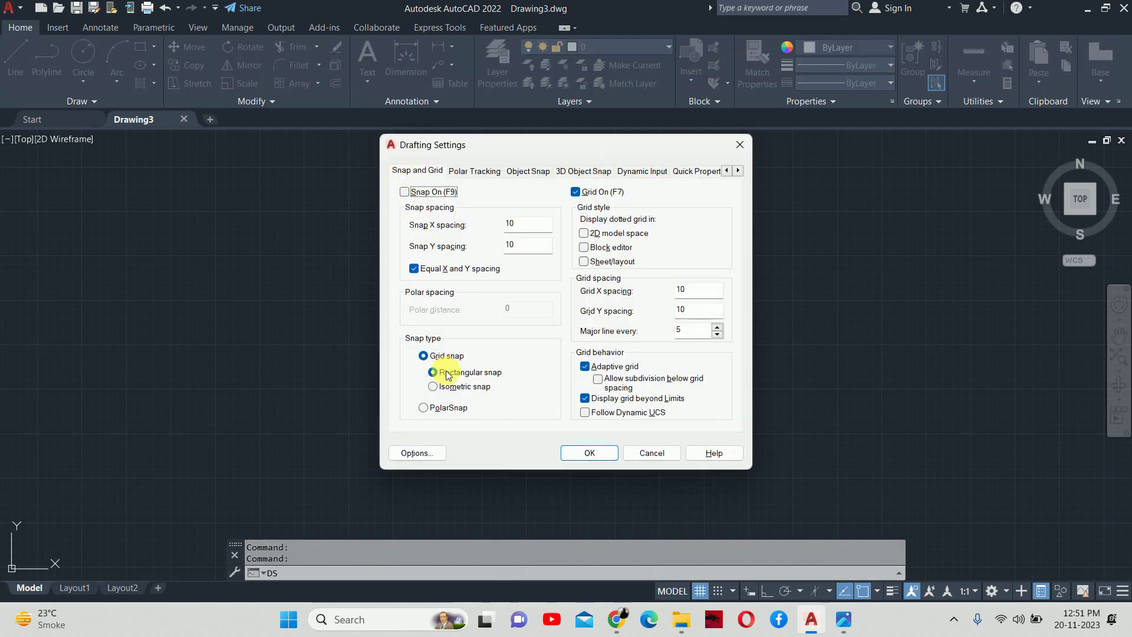
pyautogui.click(454, 389)
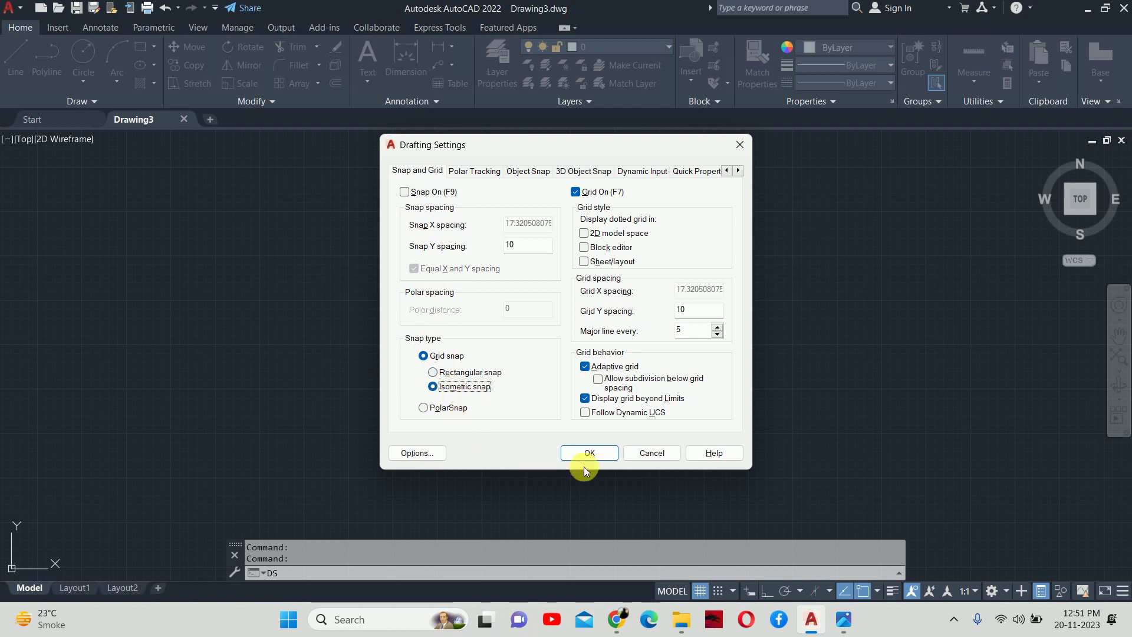
pyautogui.click(591, 450)
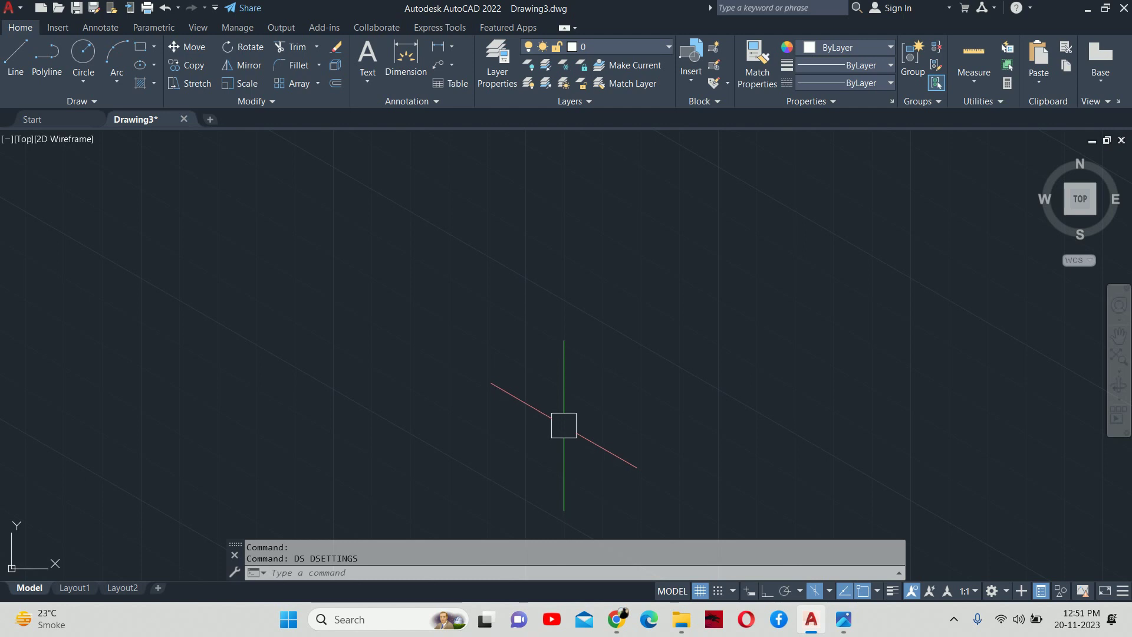
pyautogui.click(843, 618)
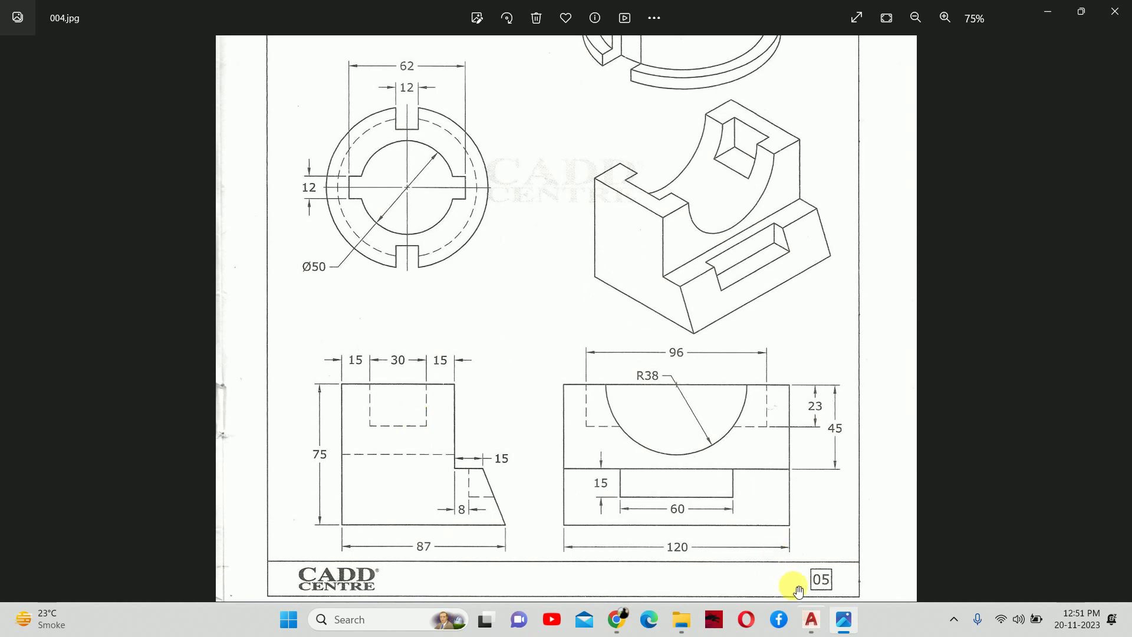
# Start the LINE command in Drawing3 after rechecking the reference sheet
pyautogui.click(819, 625)
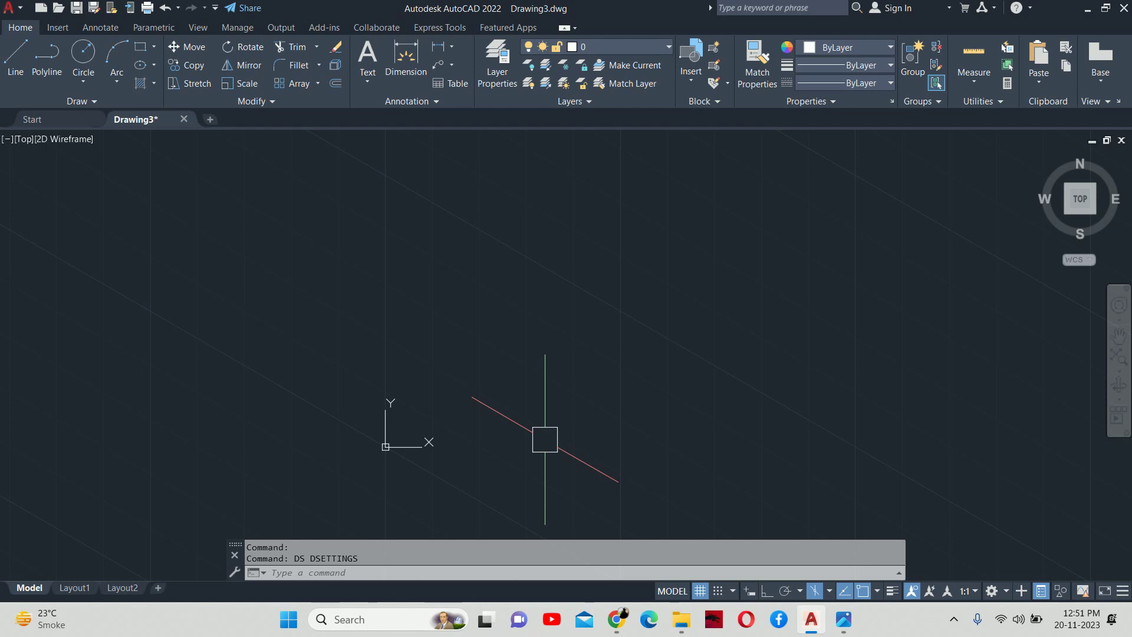
pyautogui.write('1')
pyautogui.press('Return')
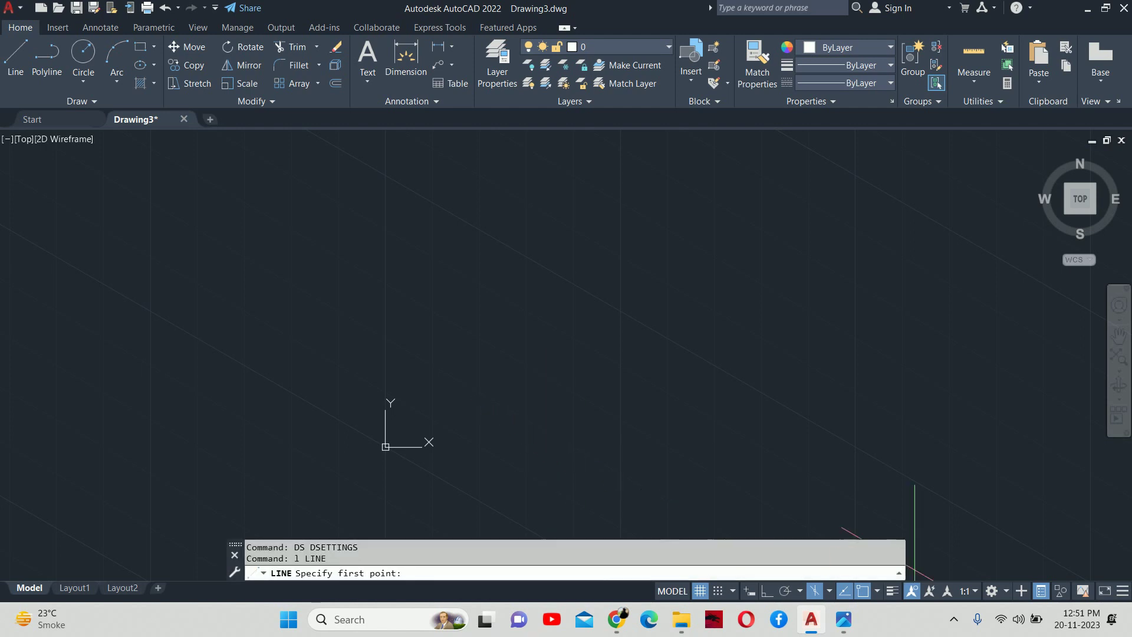
pyautogui.click(843, 619)
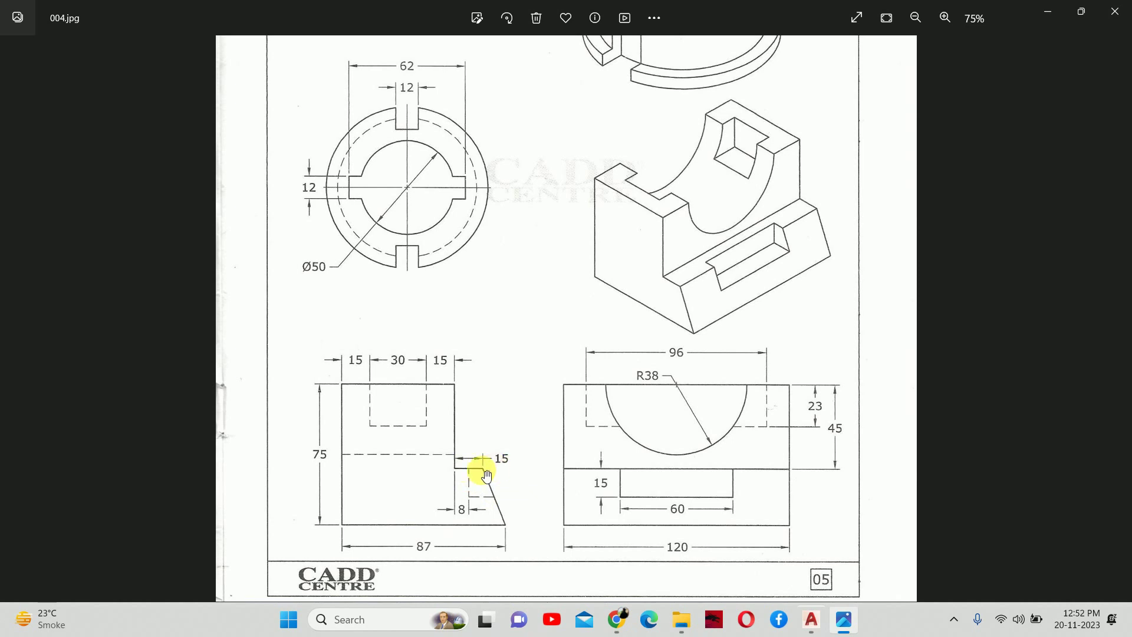
pyautogui.click(823, 627)
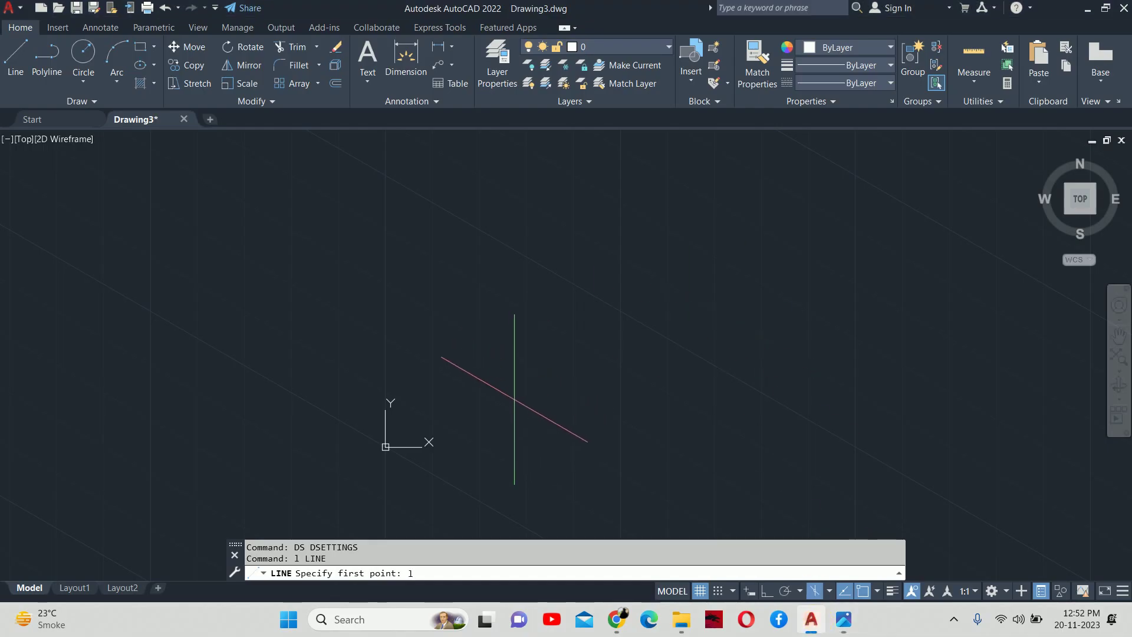
# Place the profile's start point with Ortho on and draw the 87-unit edge
pyautogui.click(568, 422)
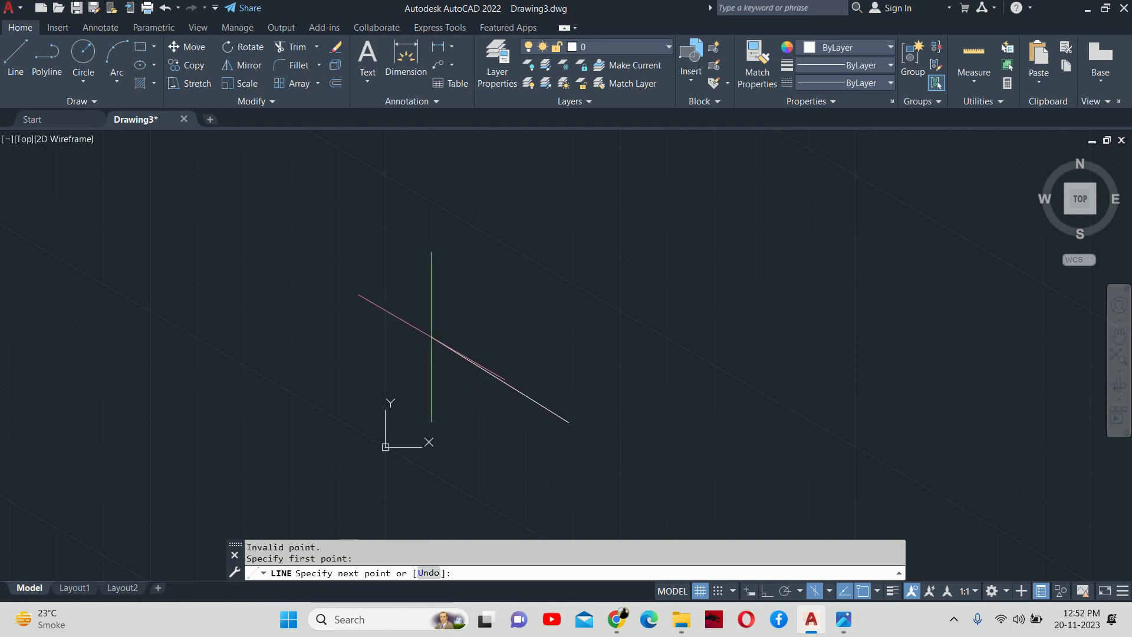
pyautogui.click(767, 591)
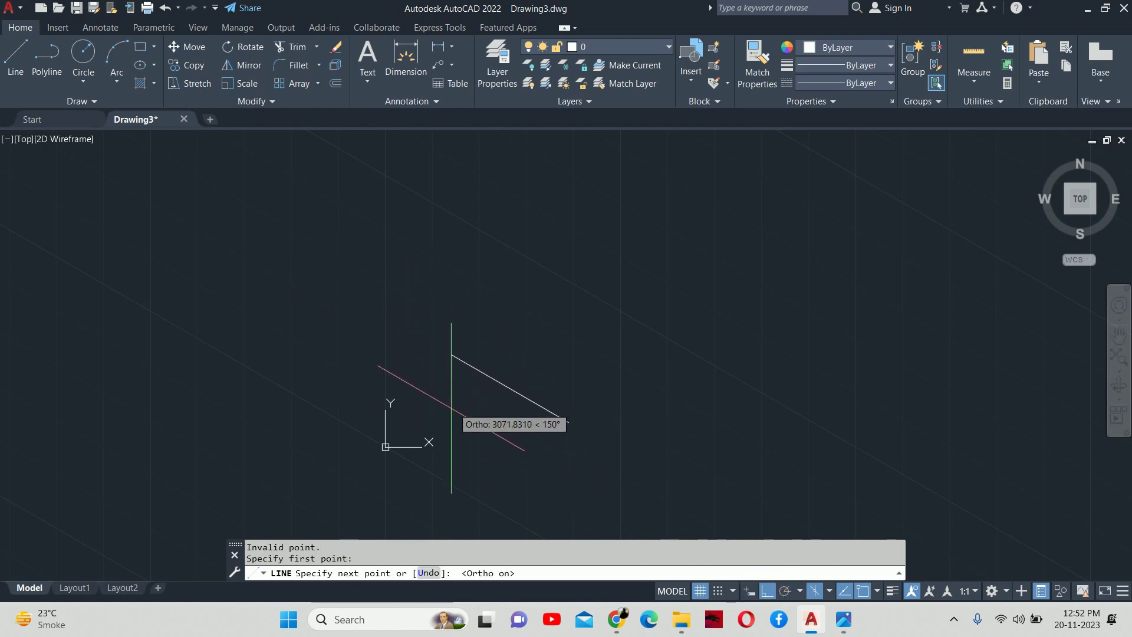
pyautogui.click(844, 619)
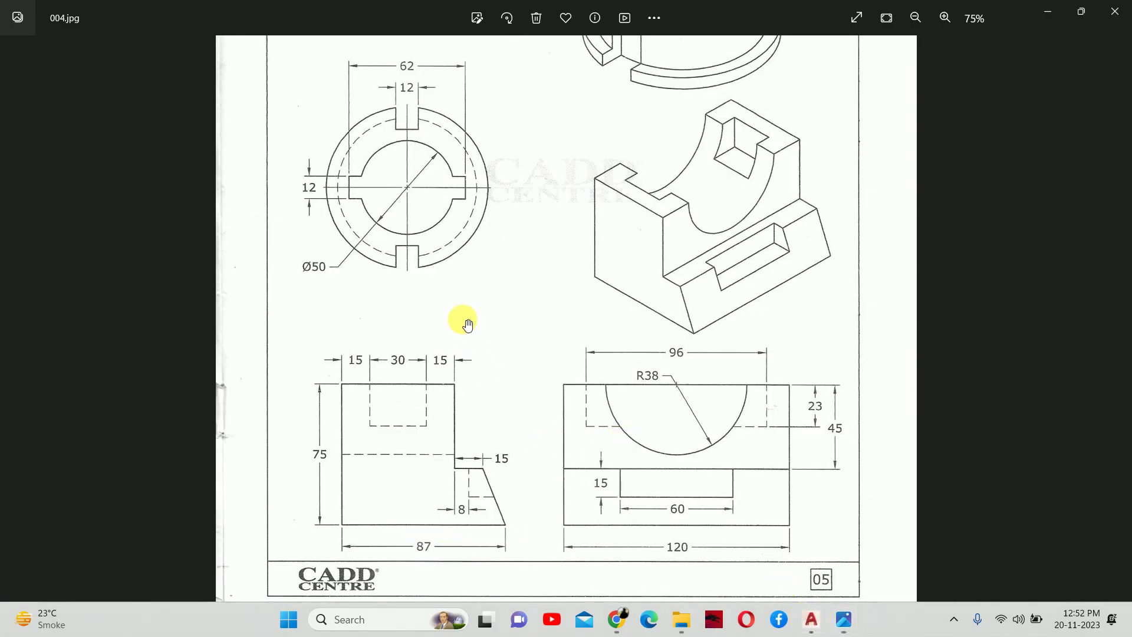
pyautogui.click(810, 619)
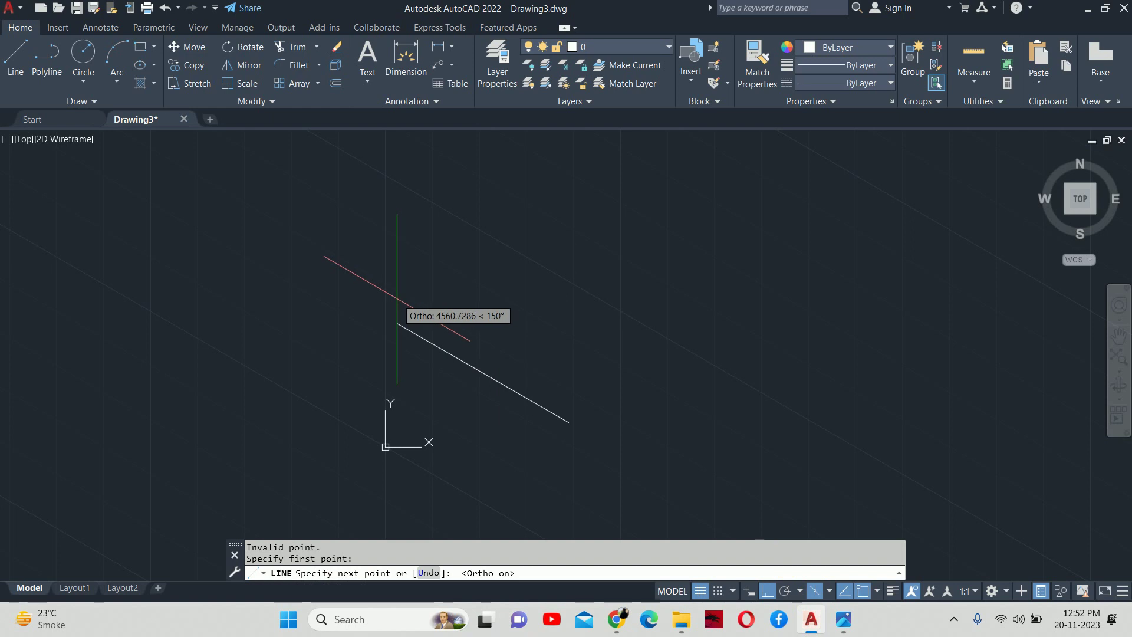
pyautogui.write('87')
pyautogui.press('Return')
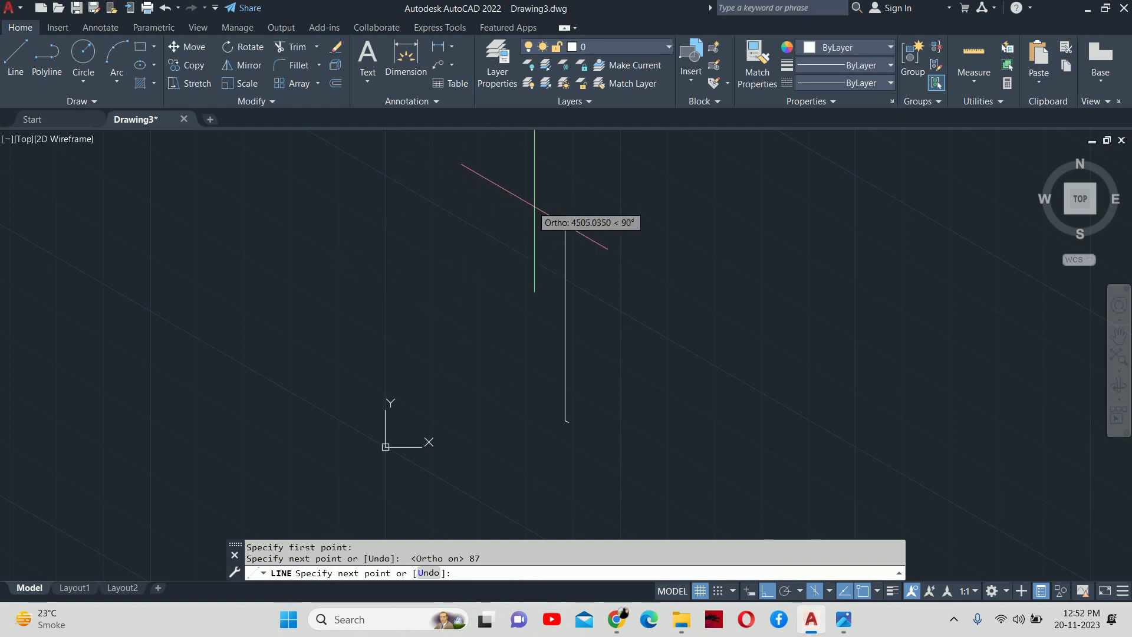
pyautogui.scroll(6, 522, 437)
pyautogui.scroll(-3, 591, 252)
pyautogui.scroll(3, 525, 240)
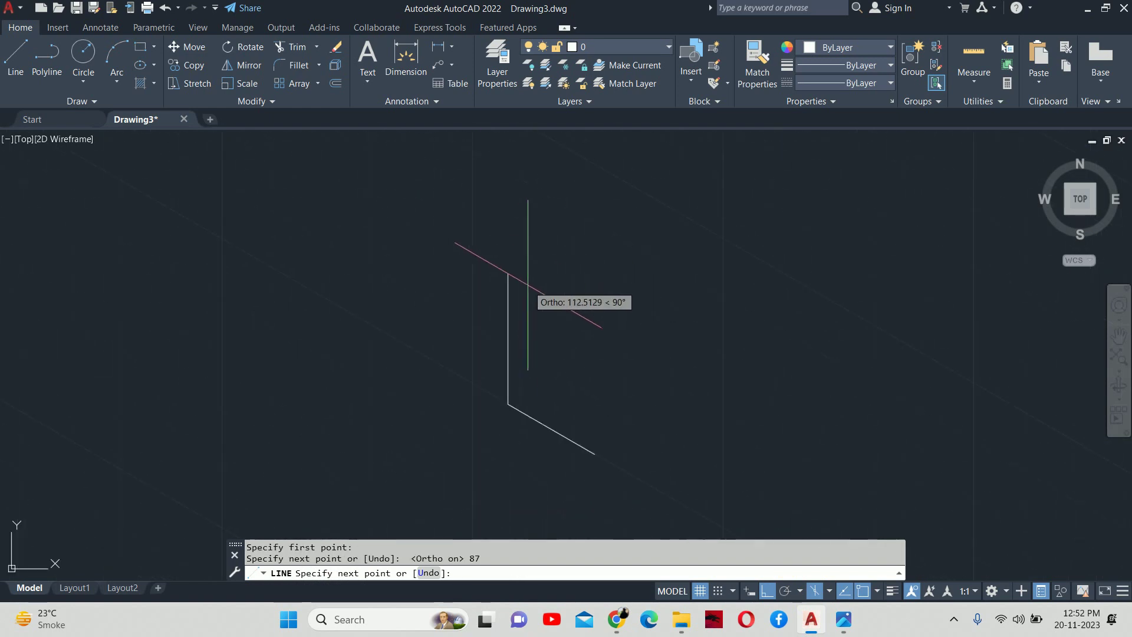
pyautogui.moveTo(525, 240); pyautogui.dragTo(582, 409, button='middle')
pyautogui.click(843, 619)
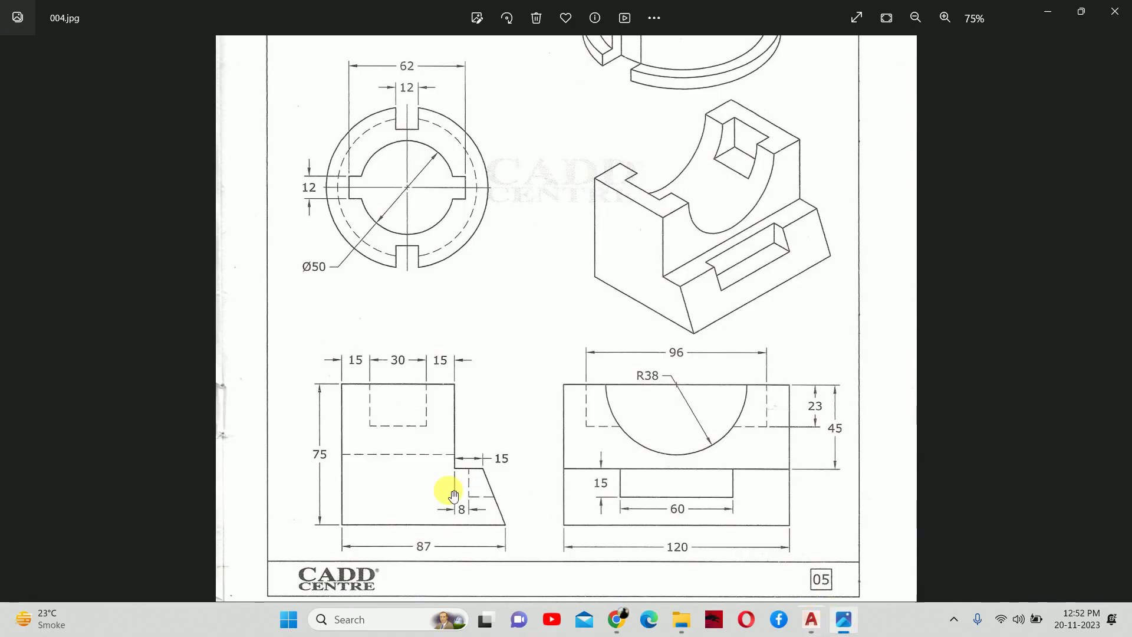
pyautogui.click(1046, 12)
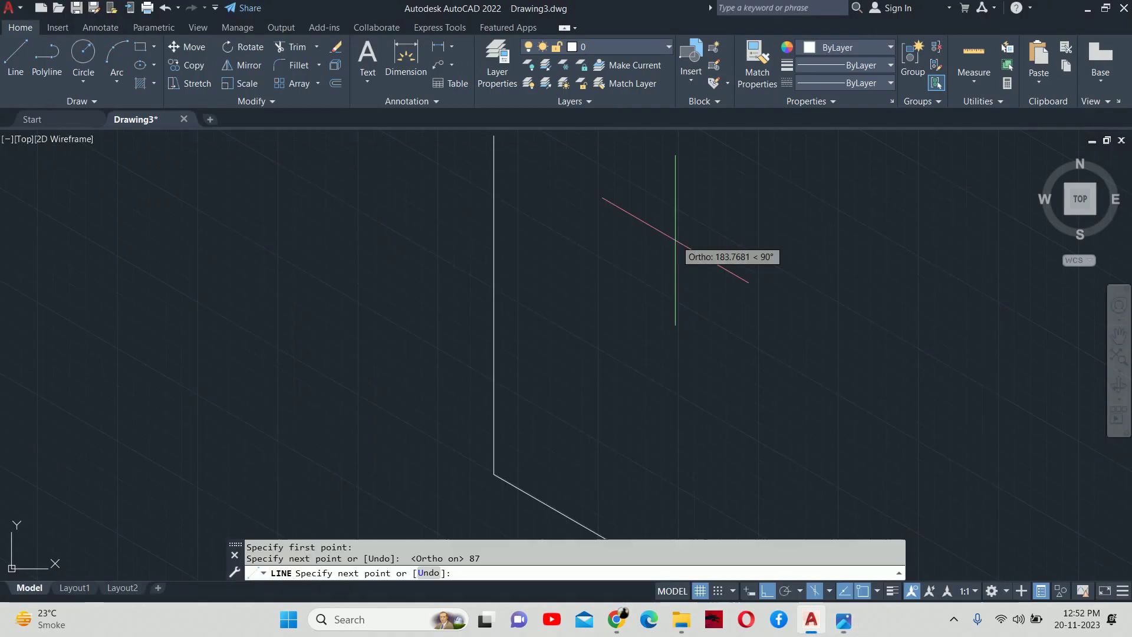
# Add the 75-unit vertical edge and the 60-unit edge, undoing a mistaken 30
pyautogui.write('75')
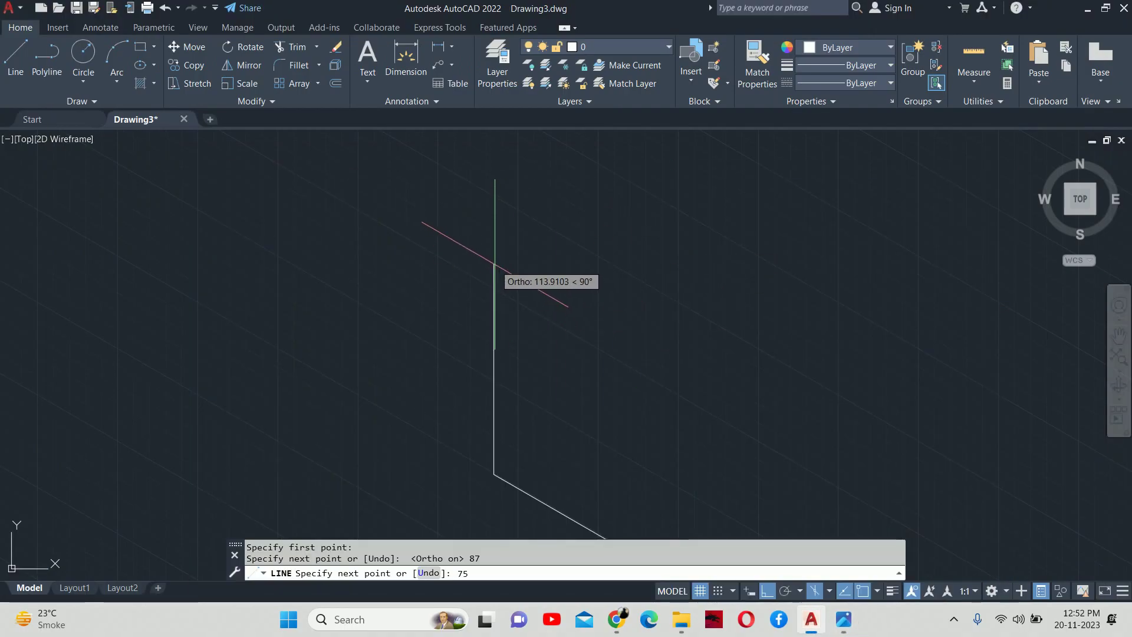
pyautogui.press('Return')
pyautogui.scroll(-2, 634, 302)
pyautogui.scroll(-2, 634, 301)
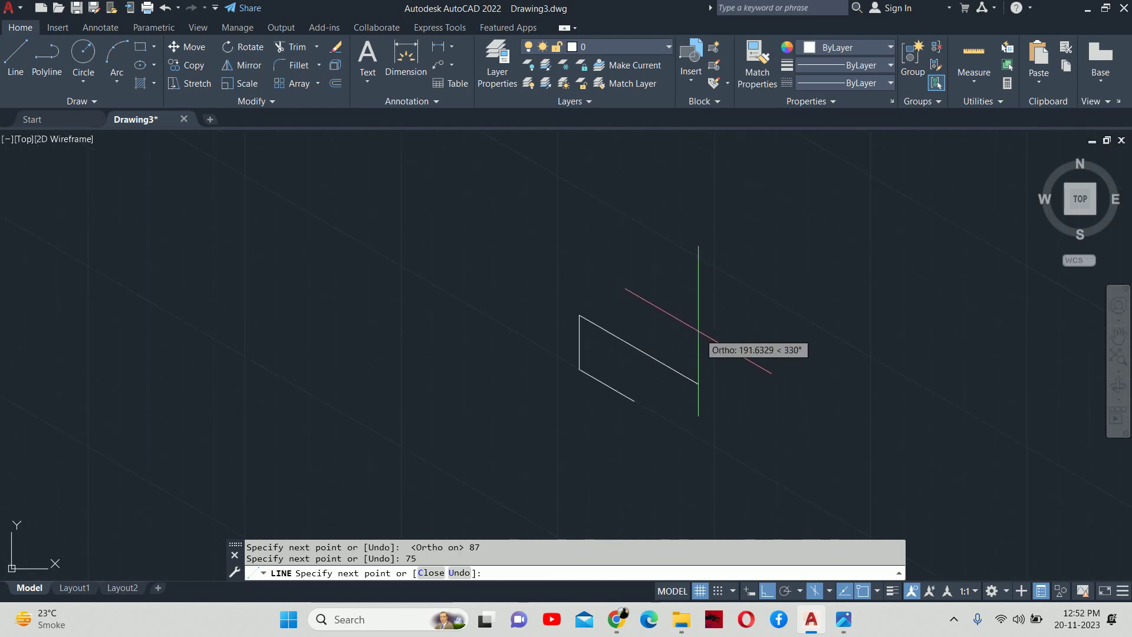
pyautogui.write('30')
pyautogui.press('Return')
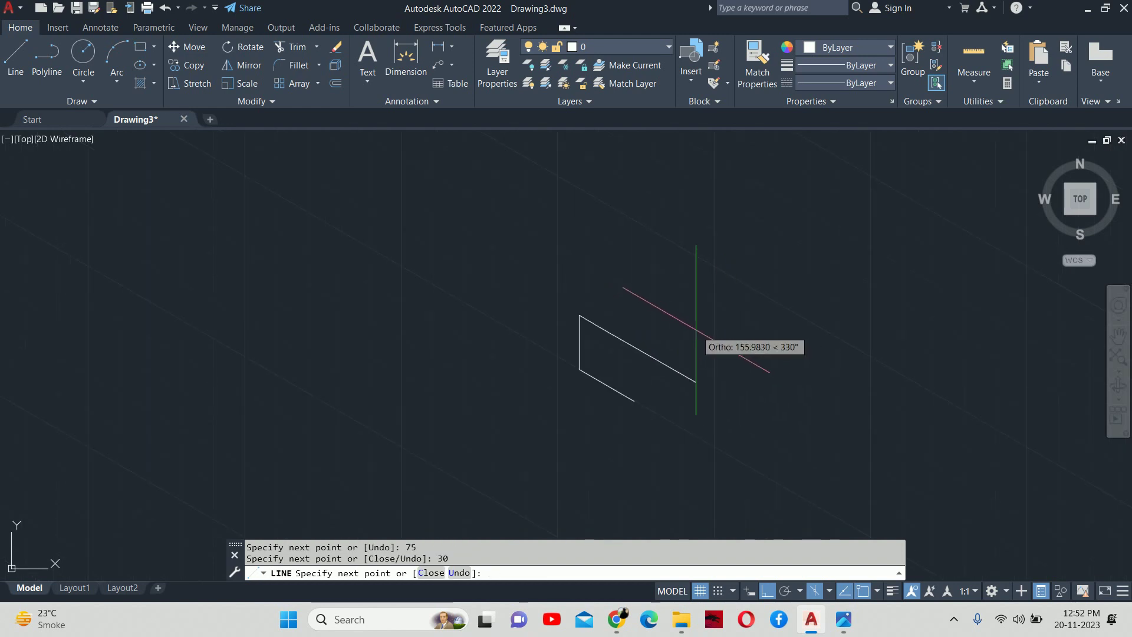
pyautogui.scroll(2, 648, 312)
pyautogui.scroll(2, 548, 272)
pyautogui.moveTo(547, 273); pyautogui.dragTo(545, 303, button='middle')
pyautogui.scroll(-4, 596, 330)
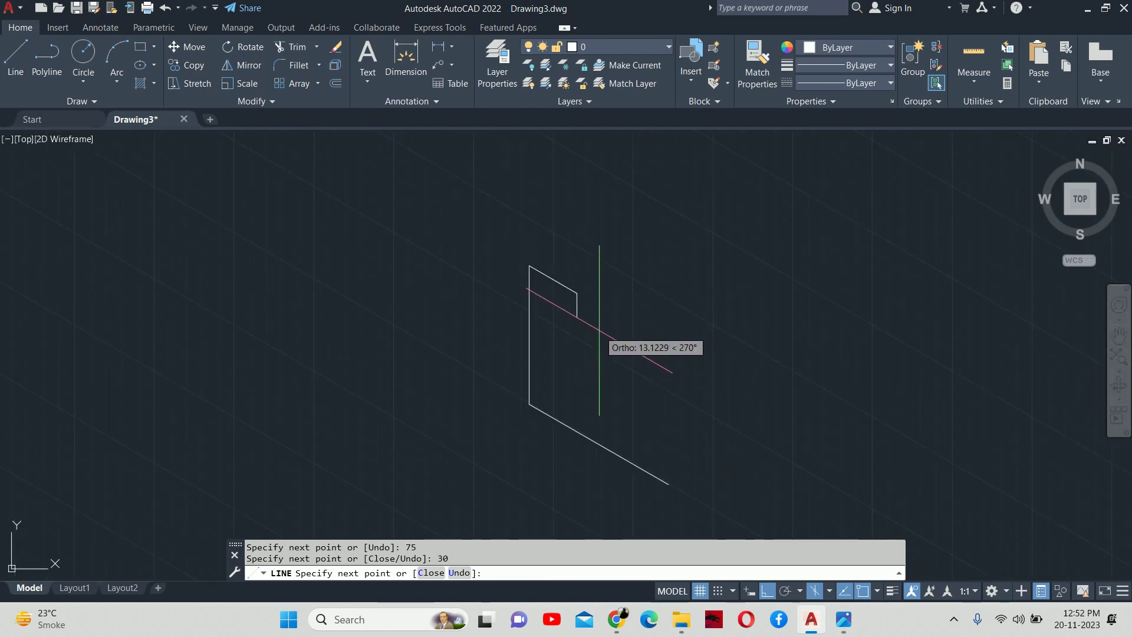
pyautogui.hotkey('ctrl', 'z')
pyautogui.scroll(-4, 613, 349)
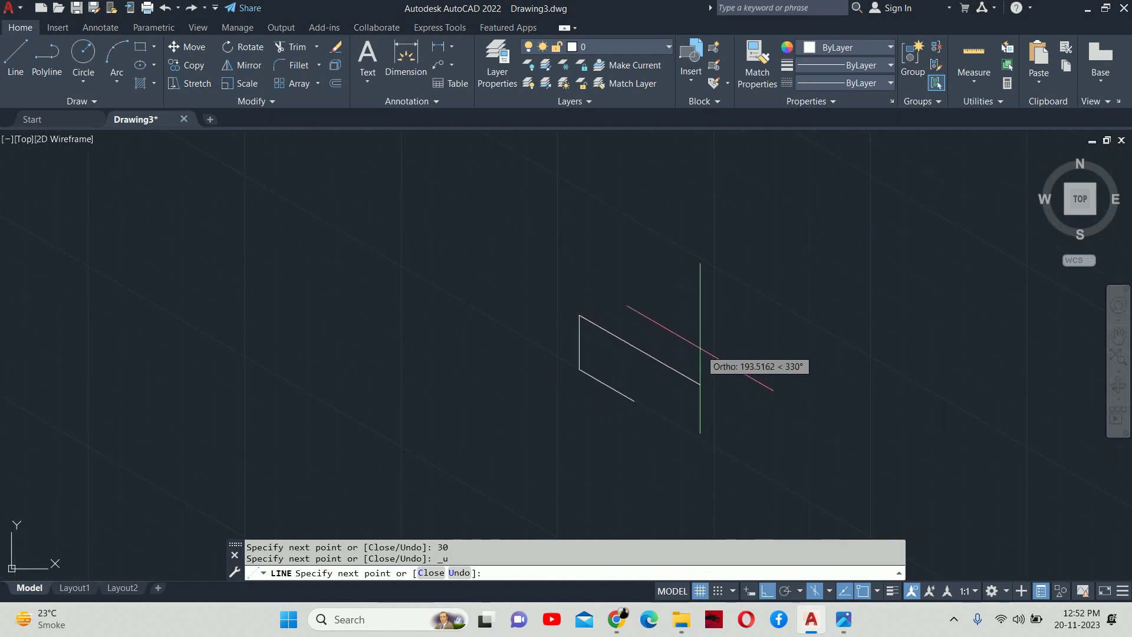
pyautogui.write('60')
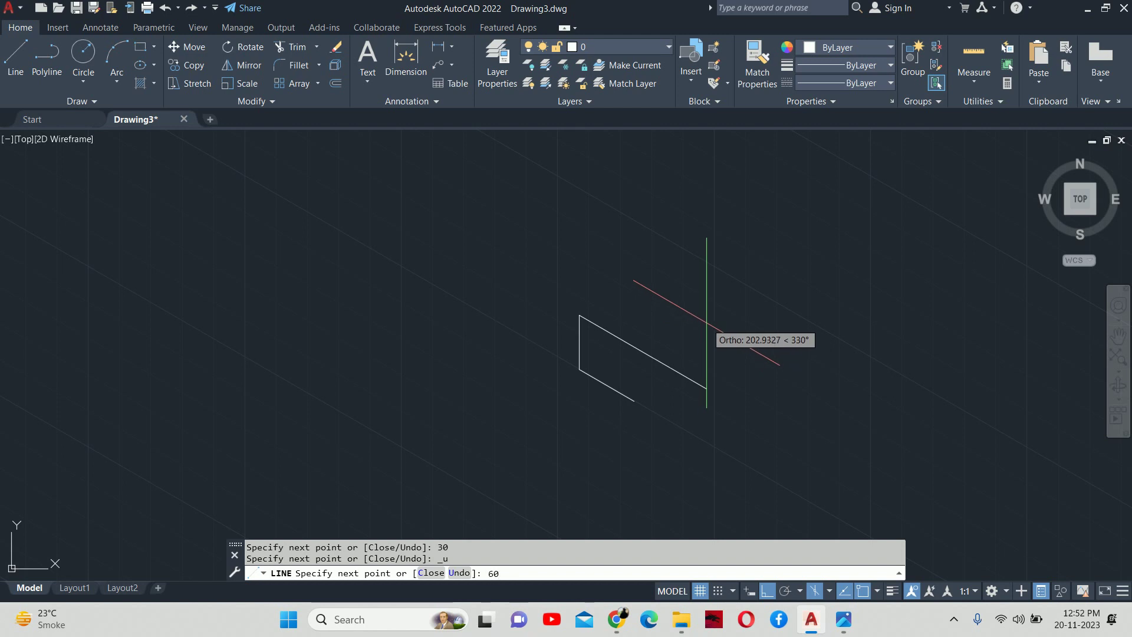
pyautogui.press('Return')
# Finish with the 45 and 15-unit edges and close the profile
pyautogui.scroll(-3, 605, 379)
pyautogui.scroll(5, 613, 371)
pyautogui.moveTo(608, 301); pyautogui.dragTo(601, 362, button='middle')
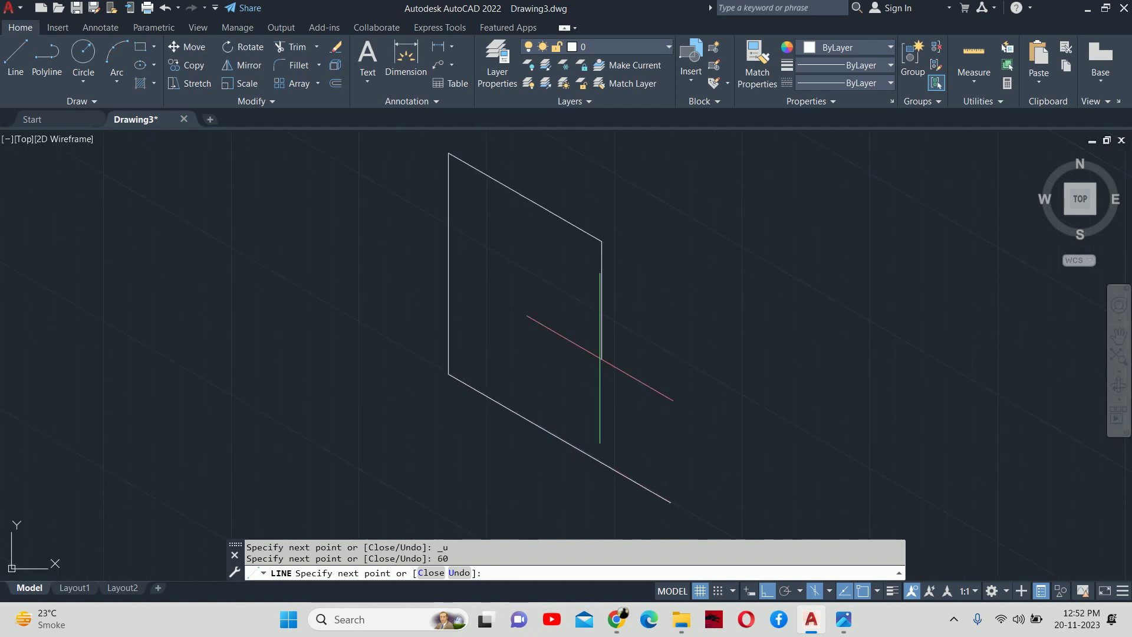
pyautogui.write('45')
pyautogui.press('Return')
pyautogui.moveTo(741, 396); pyautogui.dragTo(695, 359, button='middle')
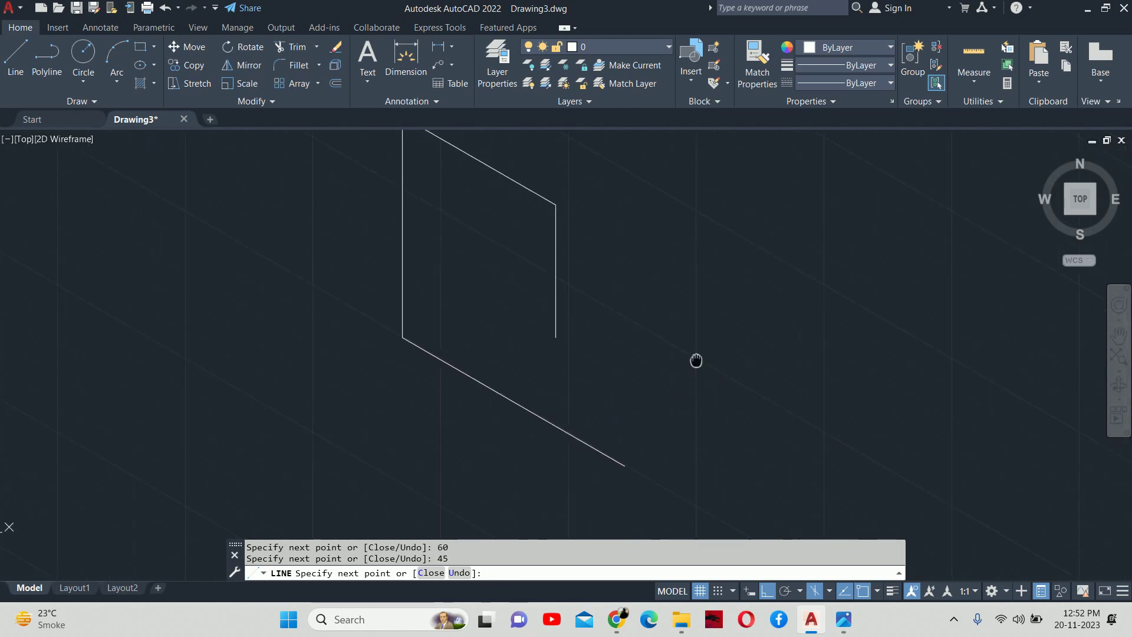
pyautogui.write('15')
pyautogui.press('Return')
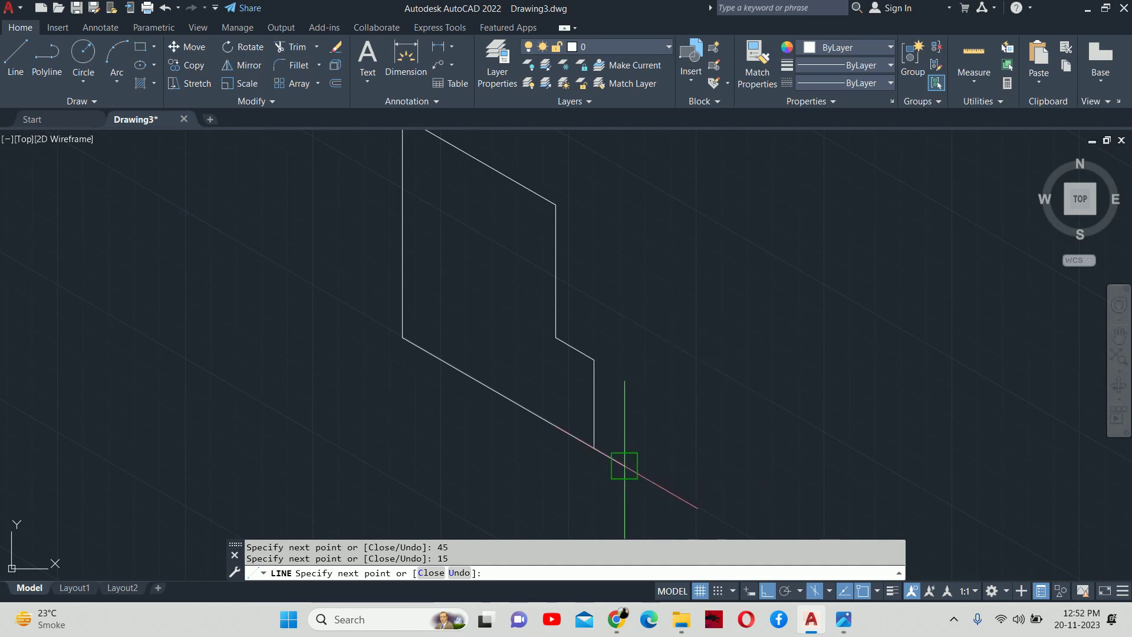
pyautogui.write('c')
pyautogui.press('Return')
pyautogui.scroll(-4, 638, 443)
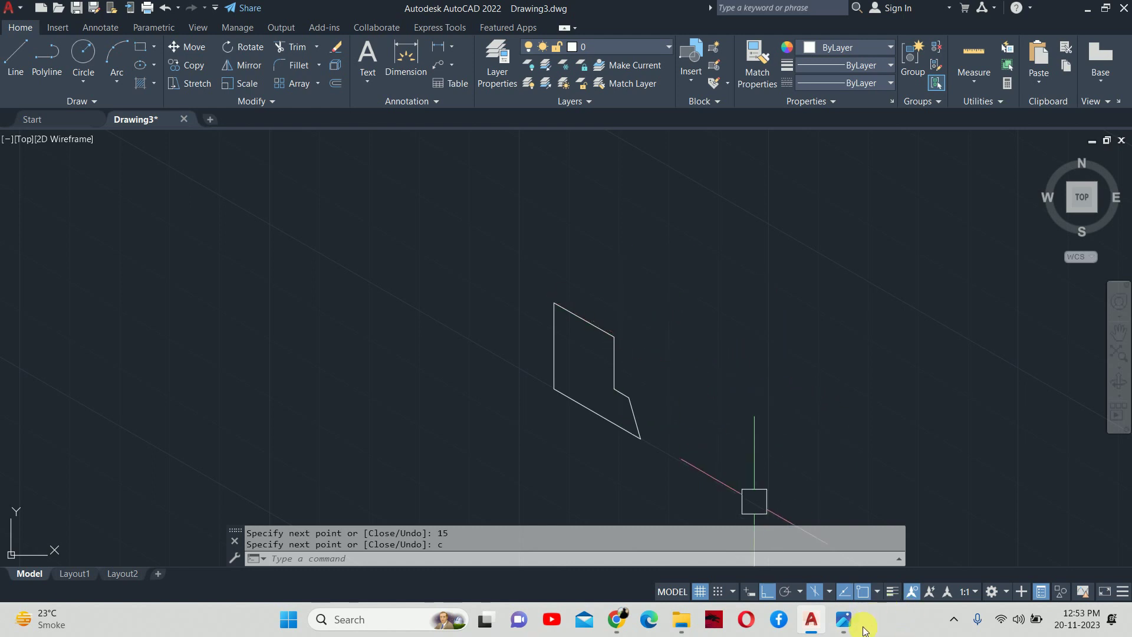
pyautogui.click(846, 621)
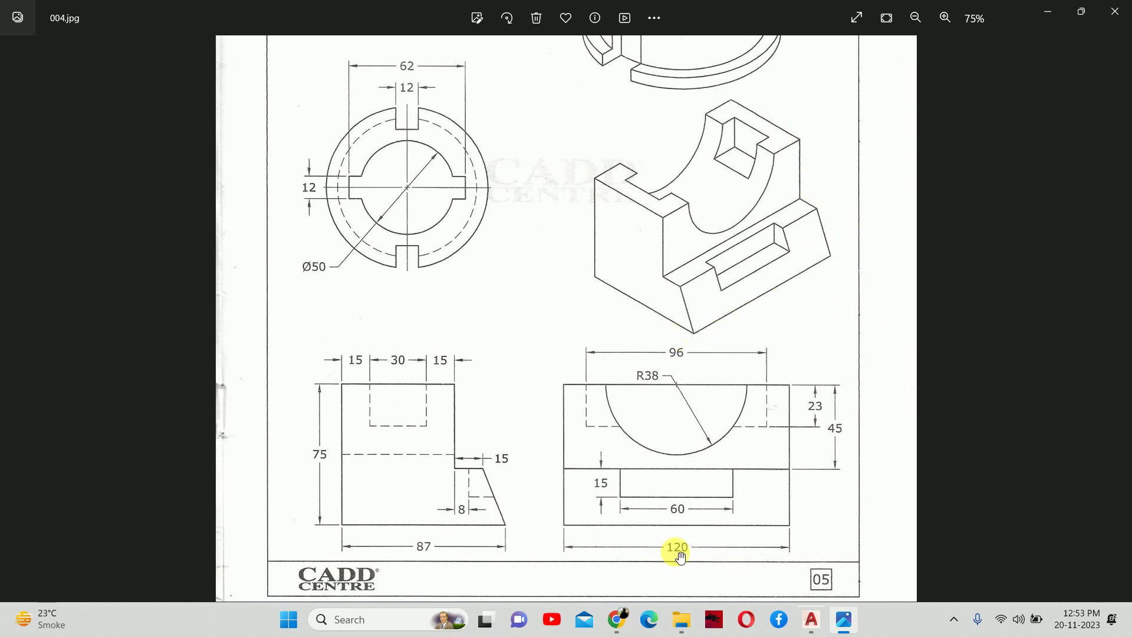
# Switch from the 004.jpg reference back to the AutoCAD drawing
pyautogui.hotkey('alt', 'Tab')
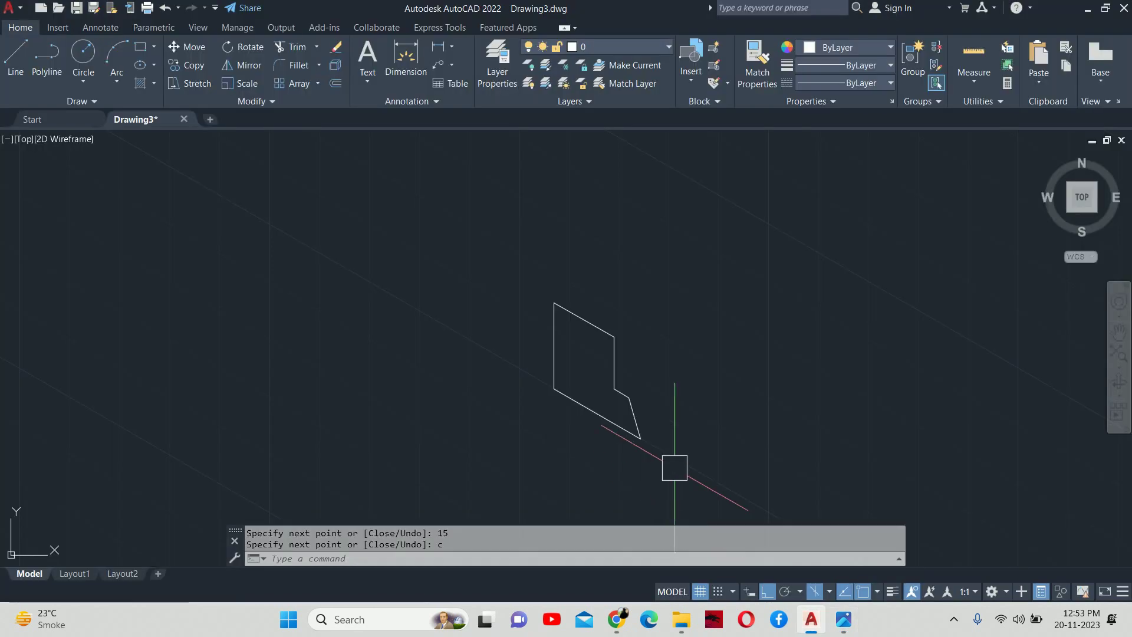
# Draw a 120-unit edge at 30° on the top isoplane from the sloped front's bottom corner
pyautogui.write('l')
pyautogui.press('Return')
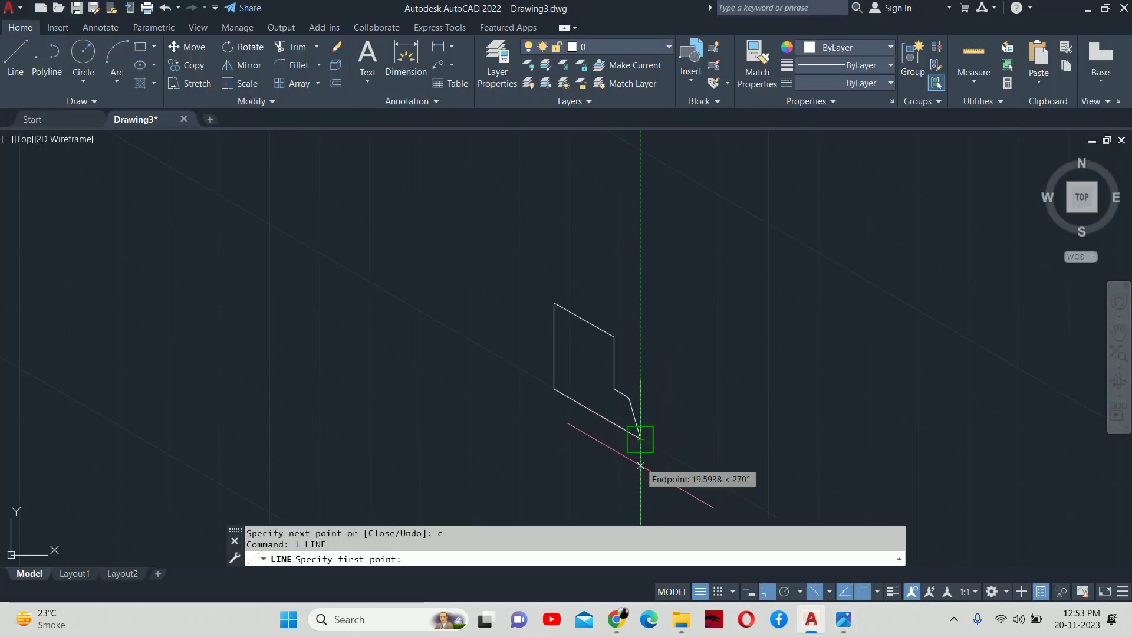
pyautogui.click(640, 439)
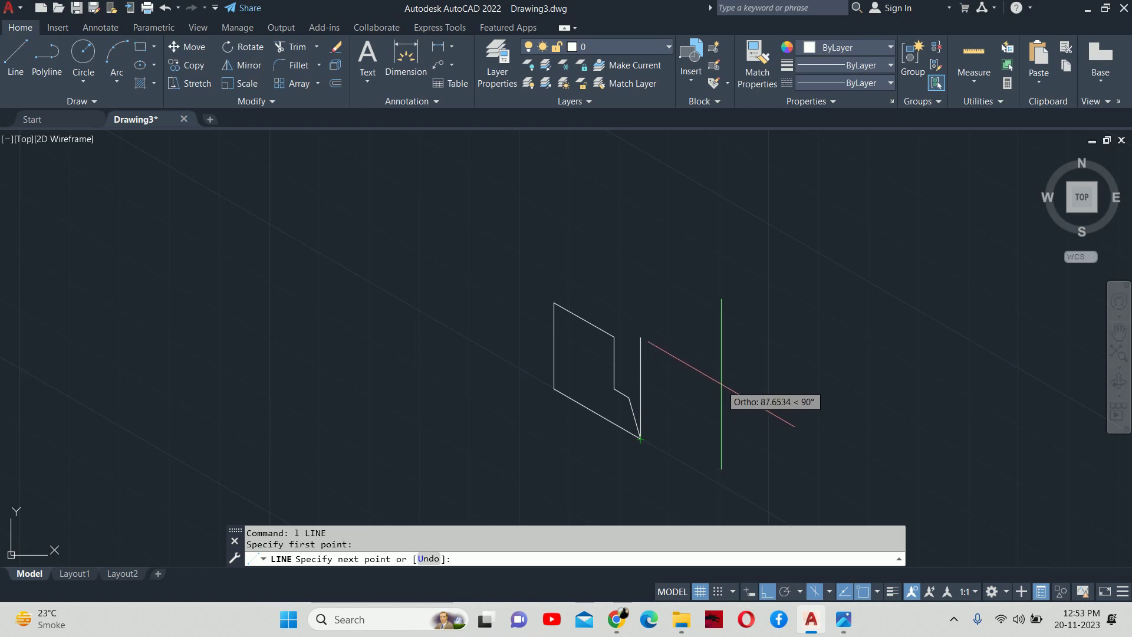
pyautogui.press('F5')
pyautogui.write('120')
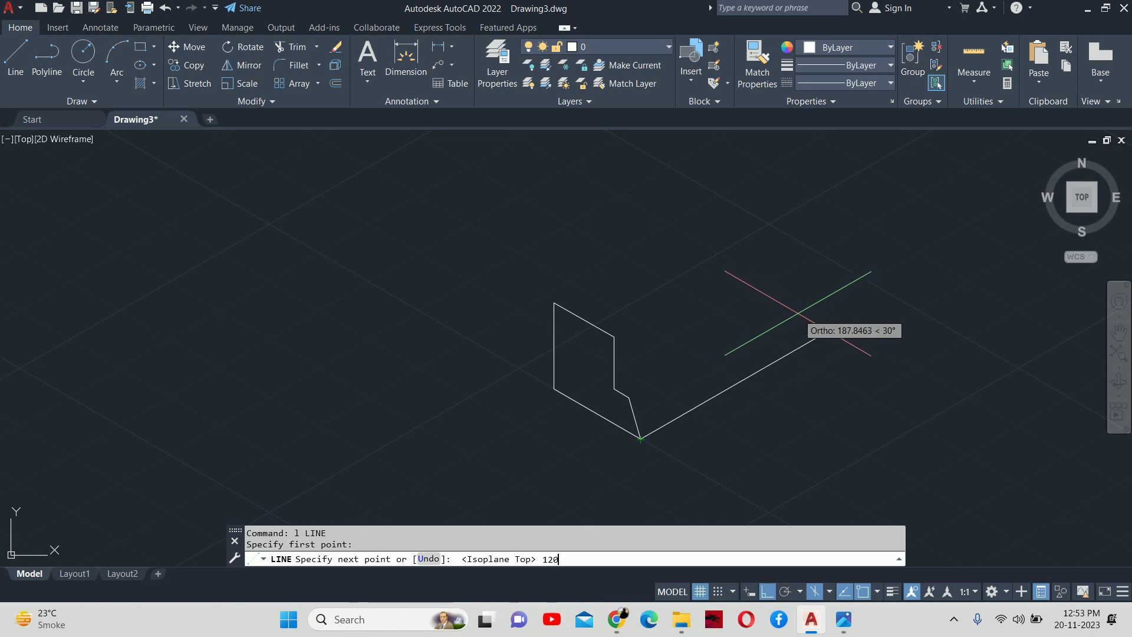
pyautogui.press('Return')
pyautogui.press('Escape')
pyautogui.press('Escape')
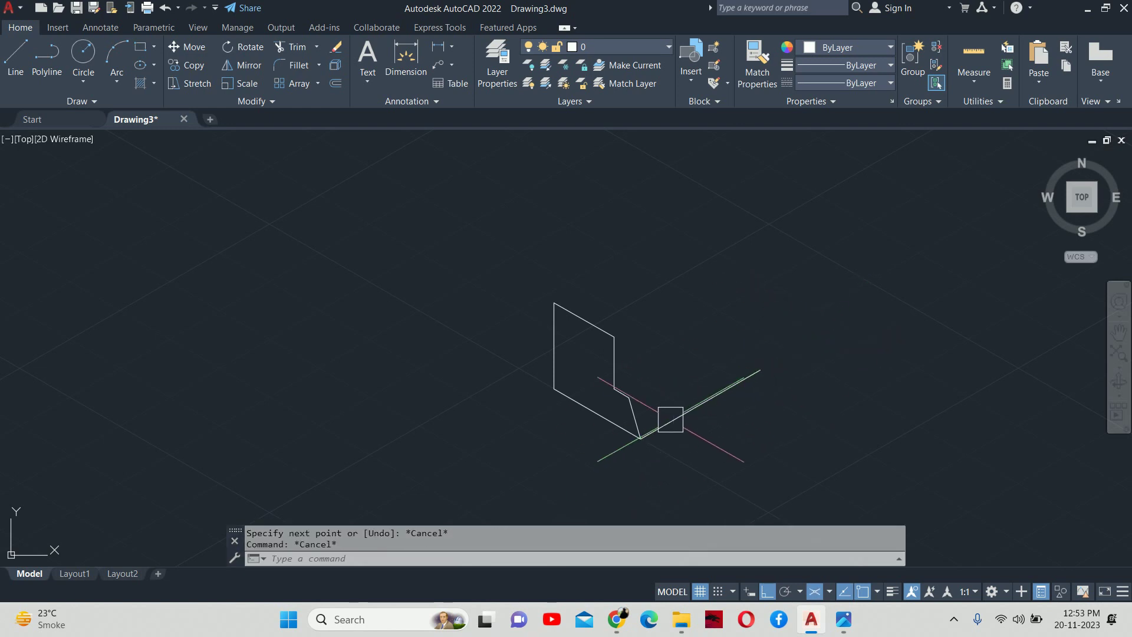
# Copy the 120-unit edge to two more profile corners
pyautogui.write('co')
pyautogui.press('Return')
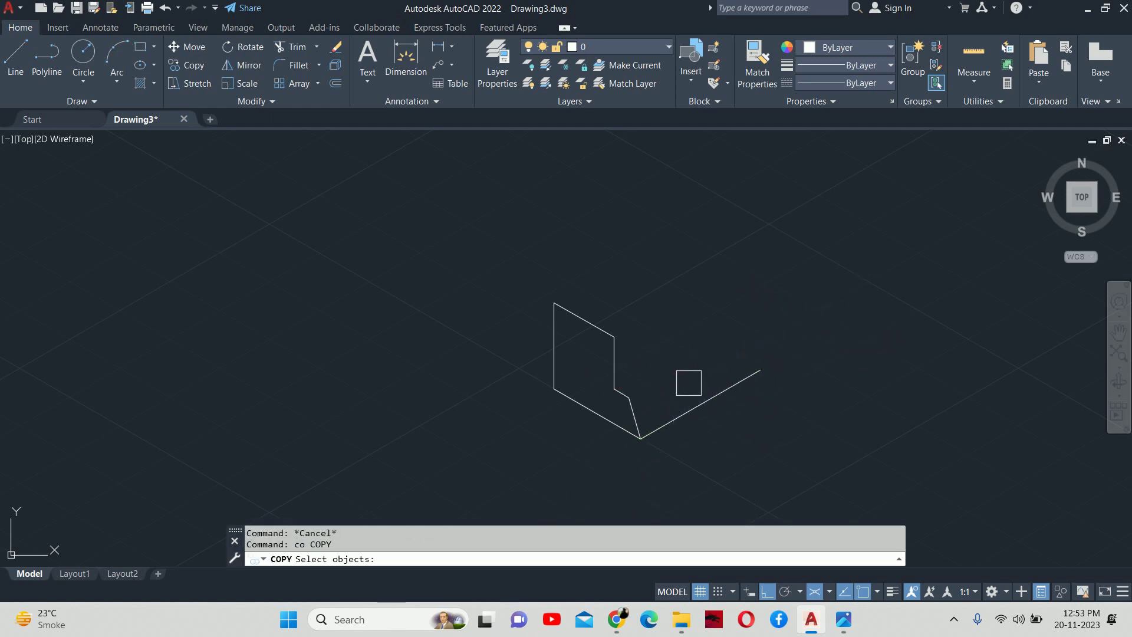
pyautogui.click(681, 417)
pyautogui.scroll(3, 642, 437)
pyautogui.scroll(2, 603, 419)
pyautogui.press('Return')
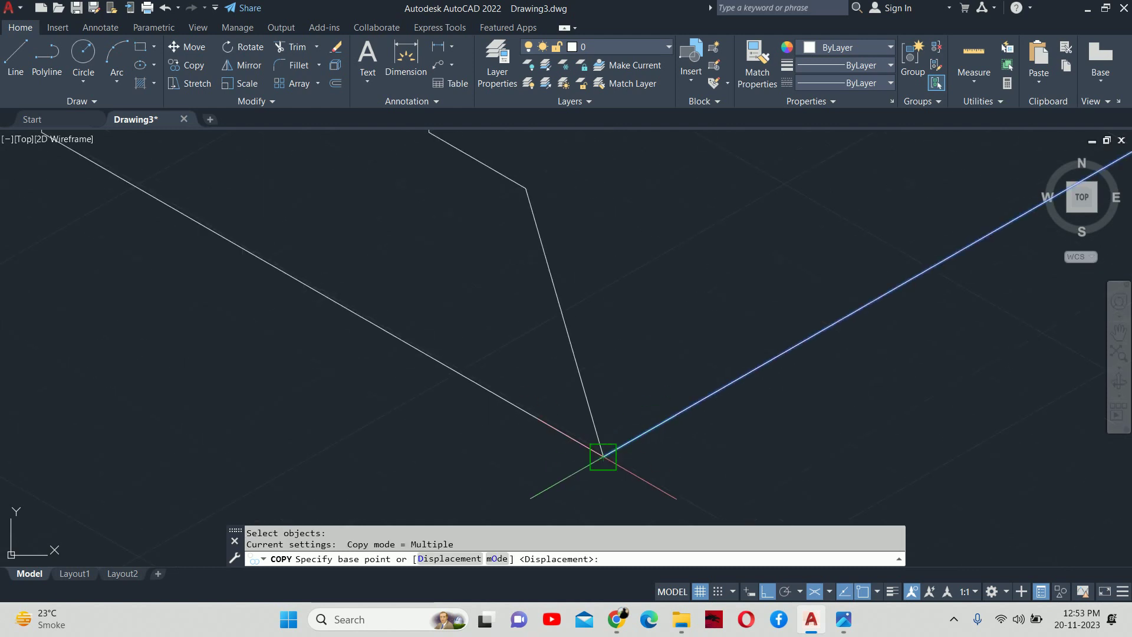
pyautogui.click(602, 455)
pyautogui.scroll(2, 503, 264)
pyautogui.moveTo(503, 263); pyautogui.dragTo(574, 426, button='middle')
pyautogui.click(573, 408)
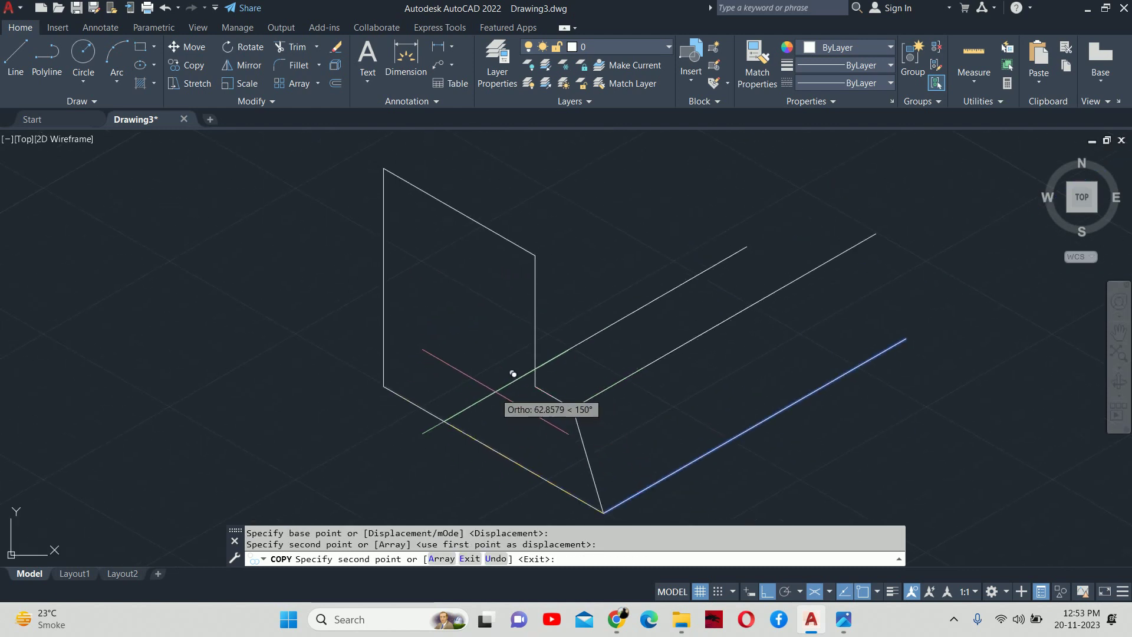
pyautogui.click(534, 386)
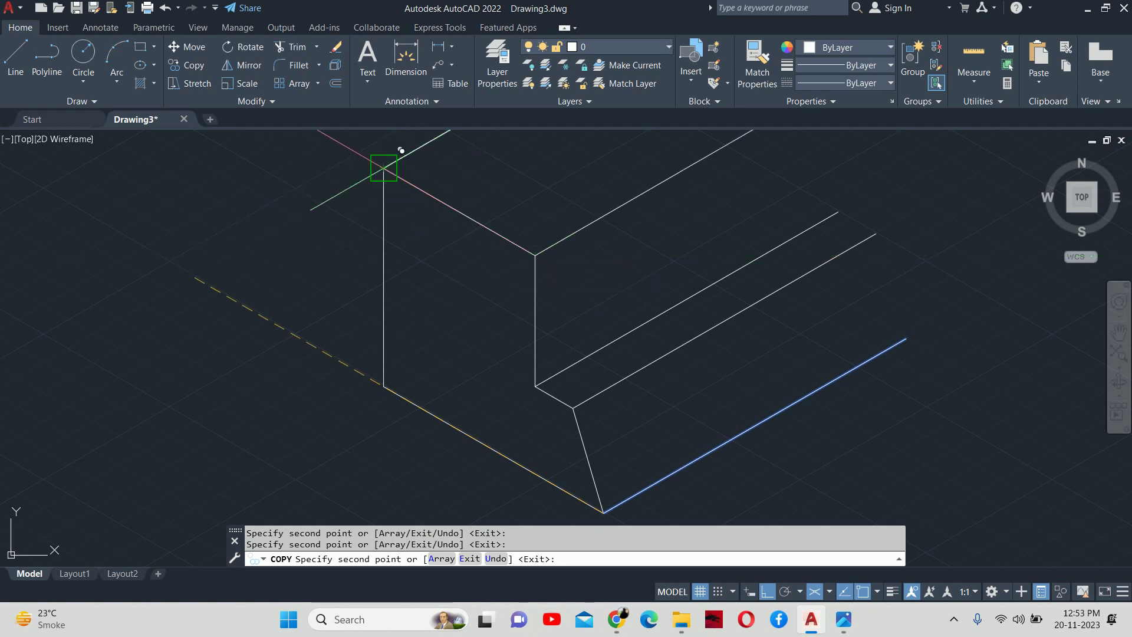
pyautogui.press('Escape')
# Restart COPY to duplicate the side profile
pyautogui.scroll(-3, 440, 296)
pyautogui.scroll(-1, 489, 418)
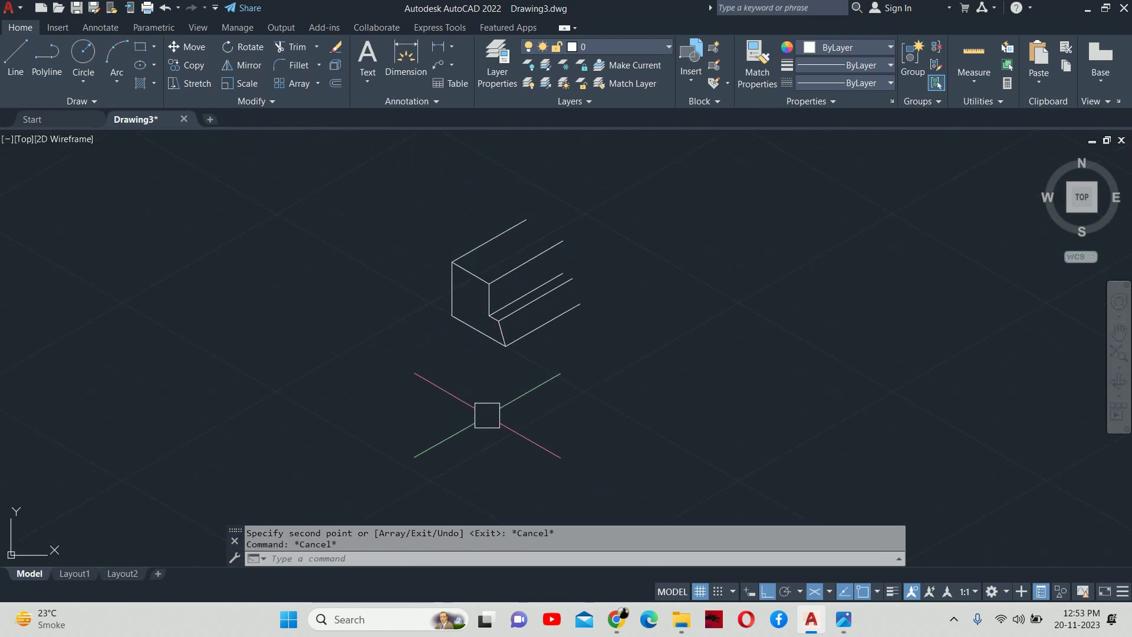
pyautogui.moveTo(485, 411); pyautogui.dragTo(477, 454, button='middle')
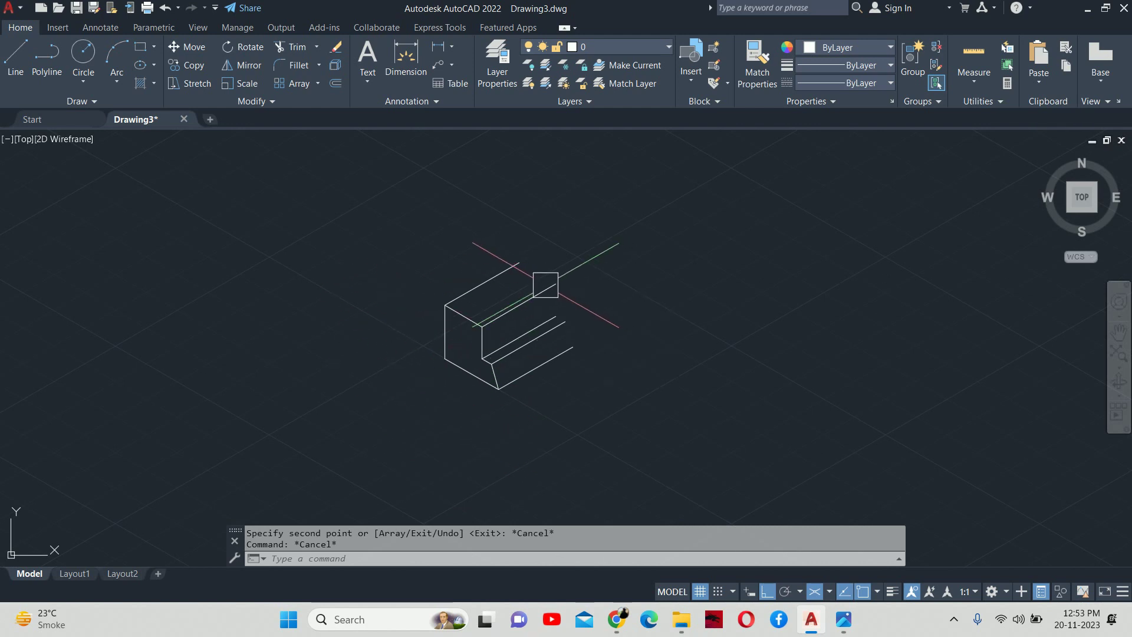
pyautogui.press('Return')
# Copy the six-edge side profile from the front bottom corner to the block's far end
pyautogui.click(395, 268)
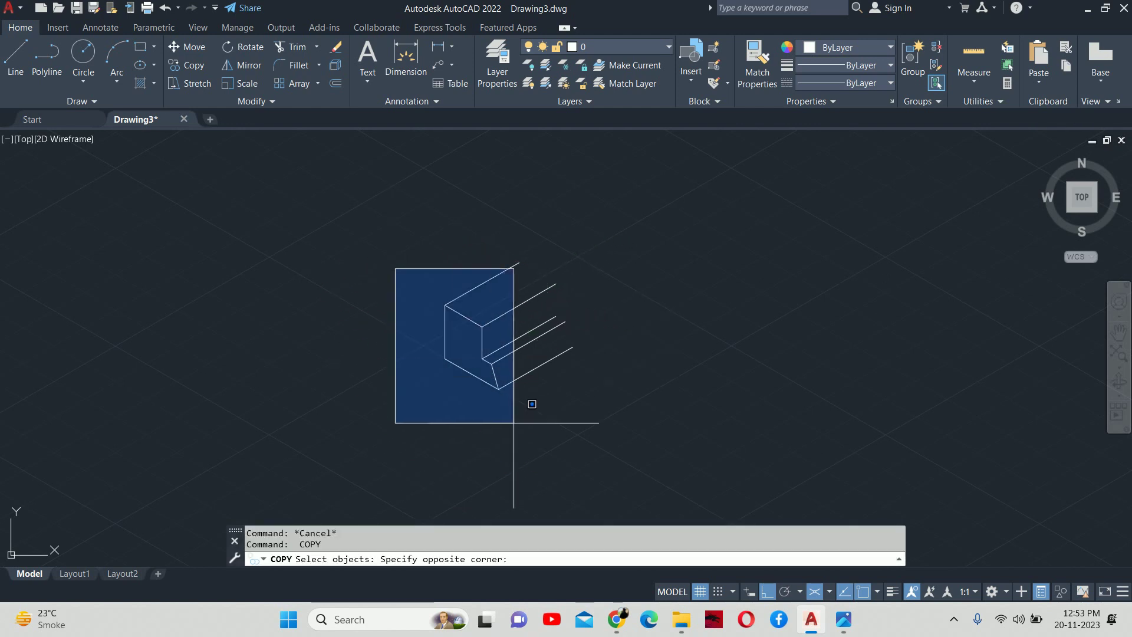
pyautogui.click(519, 438)
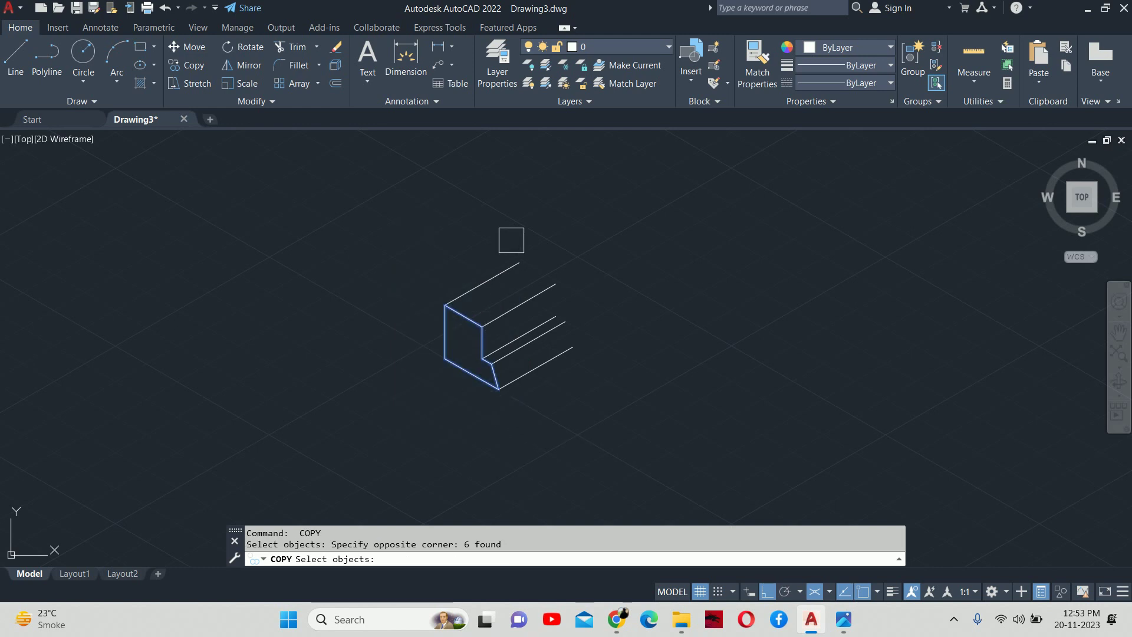
pyautogui.scroll(2, 511, 240)
pyautogui.press('Return')
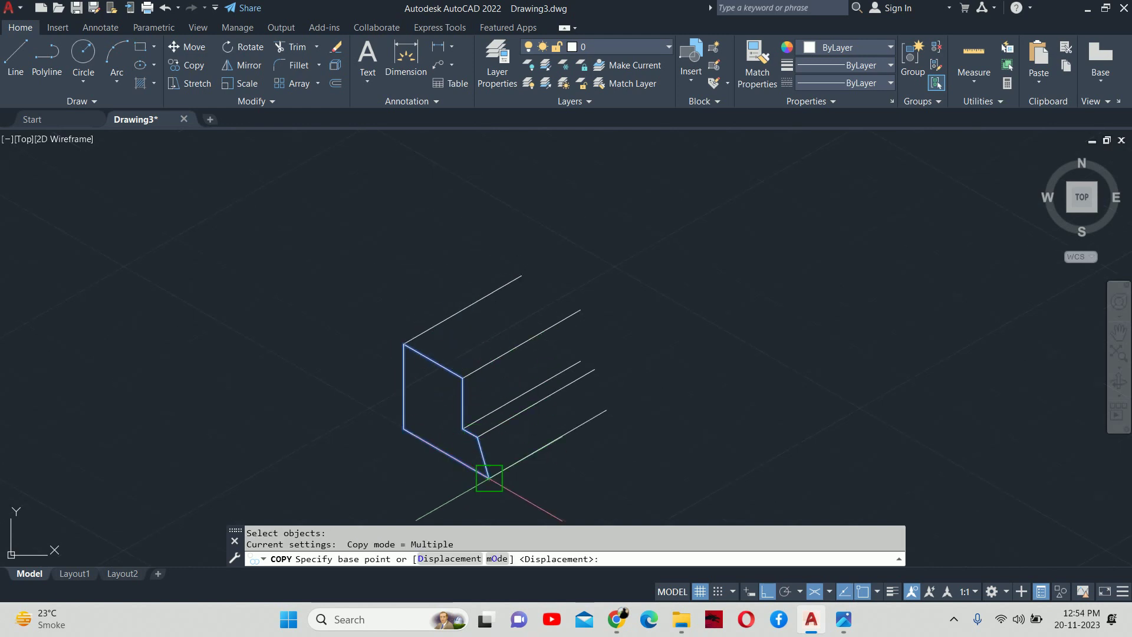
pyautogui.click(489, 477)
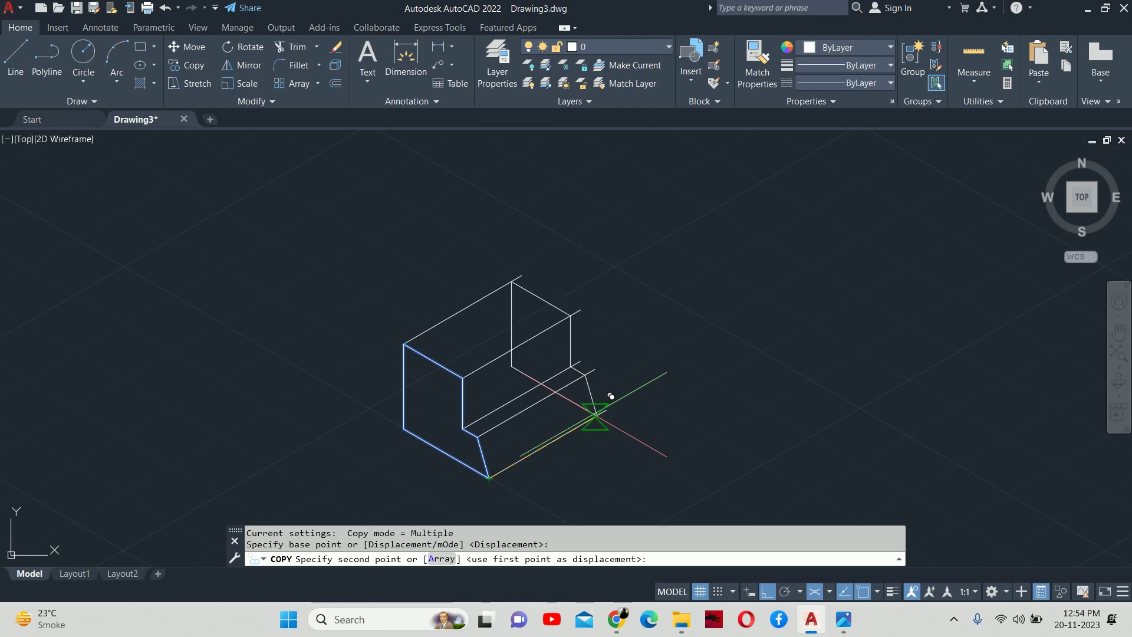
pyautogui.click(619, 394)
pyautogui.press('Escape')
pyautogui.press('Escape')
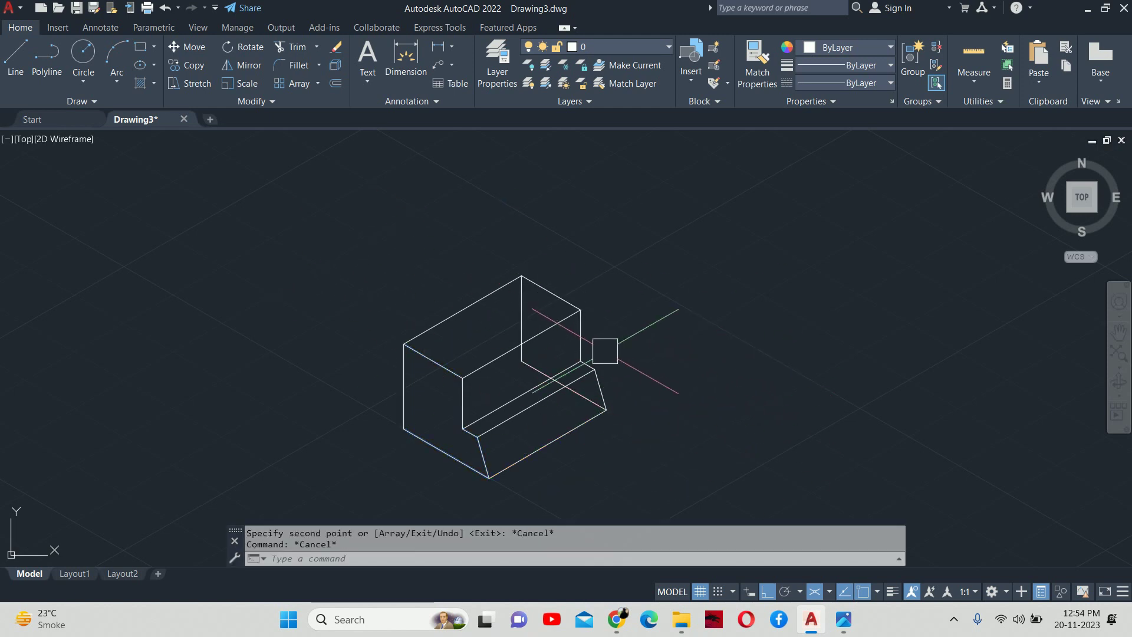
# Check the reference image and return to the block drawing
pyautogui.scroll(3, 522, 342)
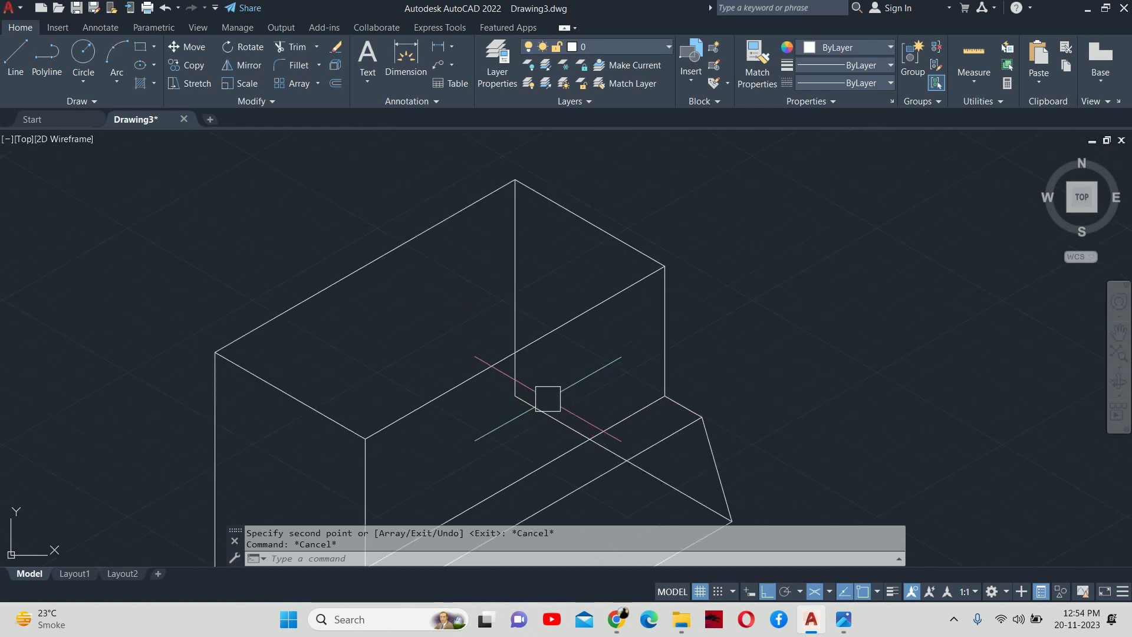
pyautogui.scroll(-5, 553, 388)
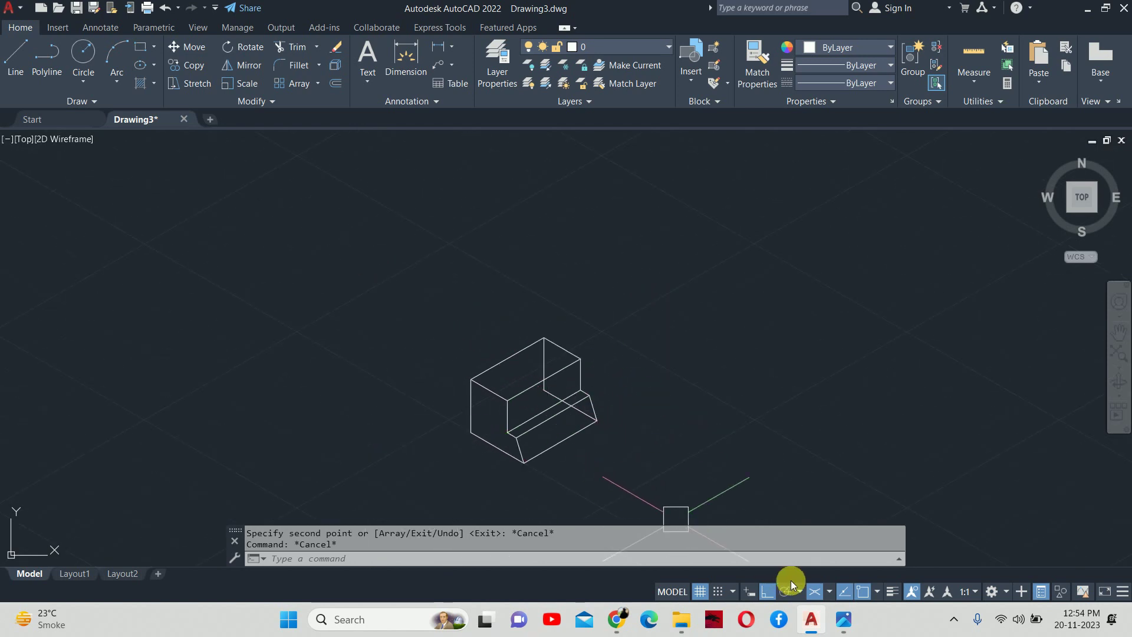
pyautogui.click(844, 619)
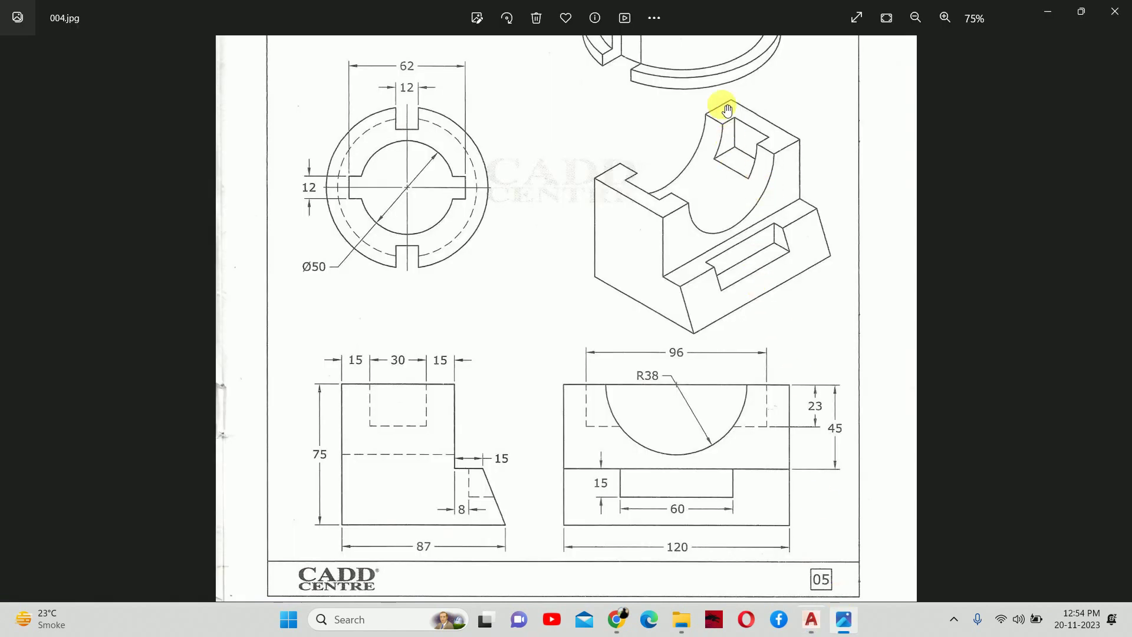
pyautogui.click(817, 624)
pyautogui.scroll(8, 543, 416)
# Delete the two hidden back lines and bring up the reference image
pyautogui.click(538, 292)
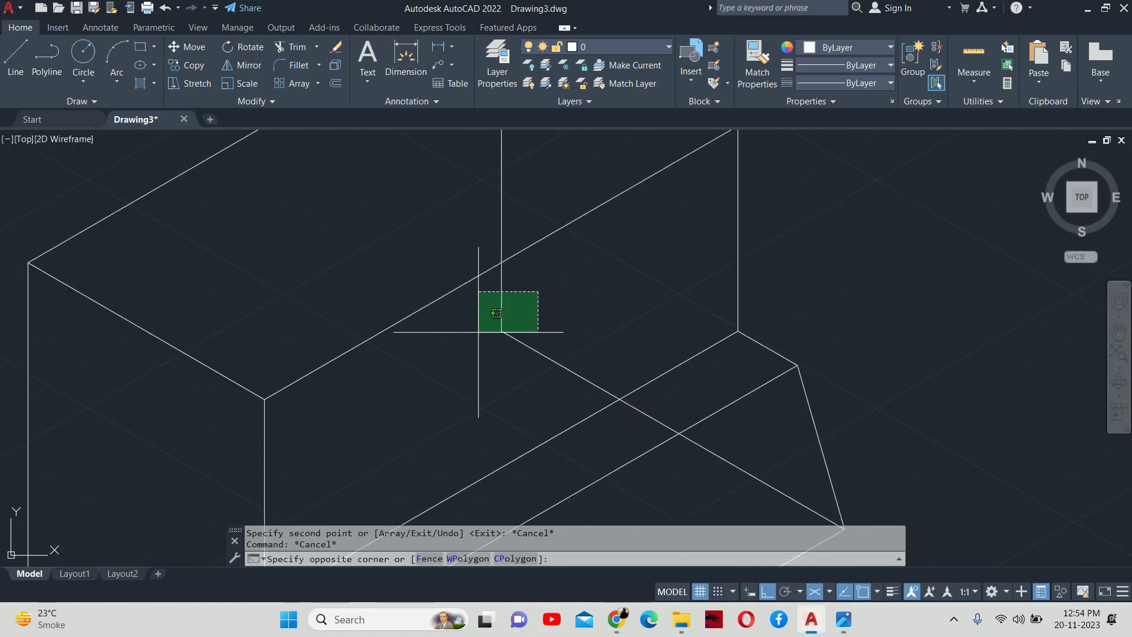
pyautogui.click(478, 331)
pyautogui.press('Delete')
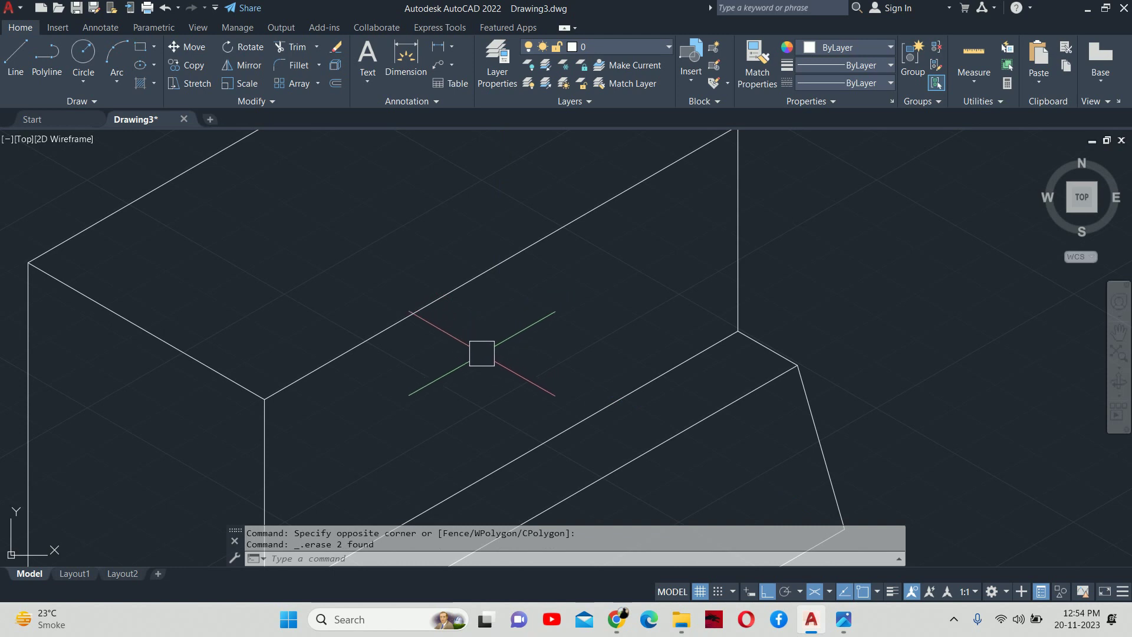
pyautogui.scroll(-6, 517, 376)
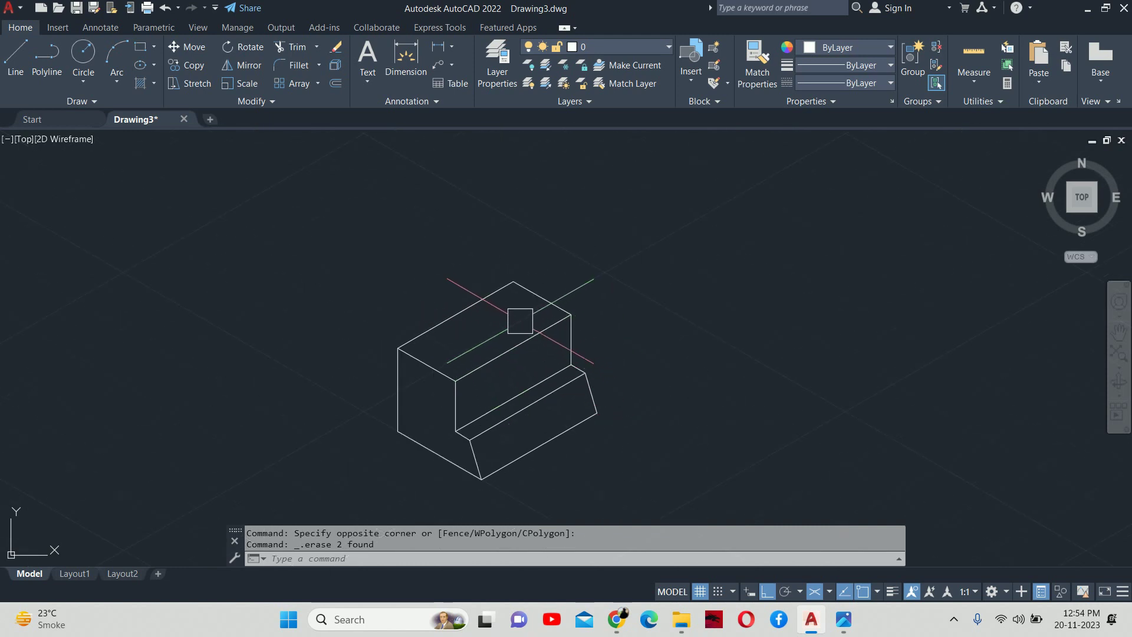
pyautogui.scroll(2, 520, 320)
pyautogui.scroll(1, 654, 389)
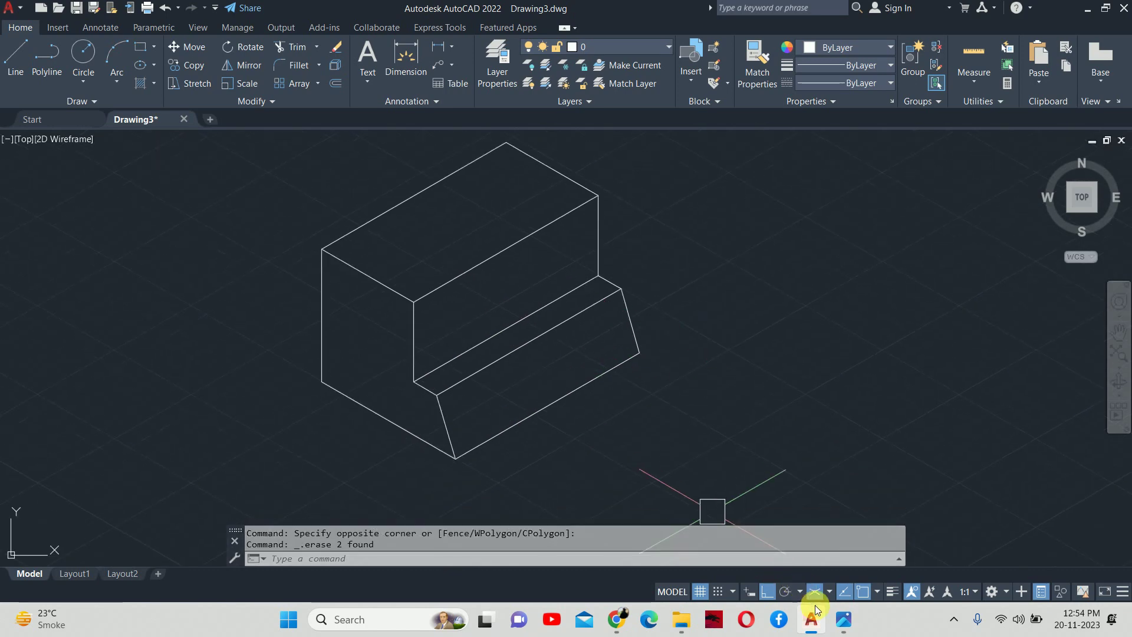
pyautogui.click(863, 617)
pyautogui.click(845, 619)
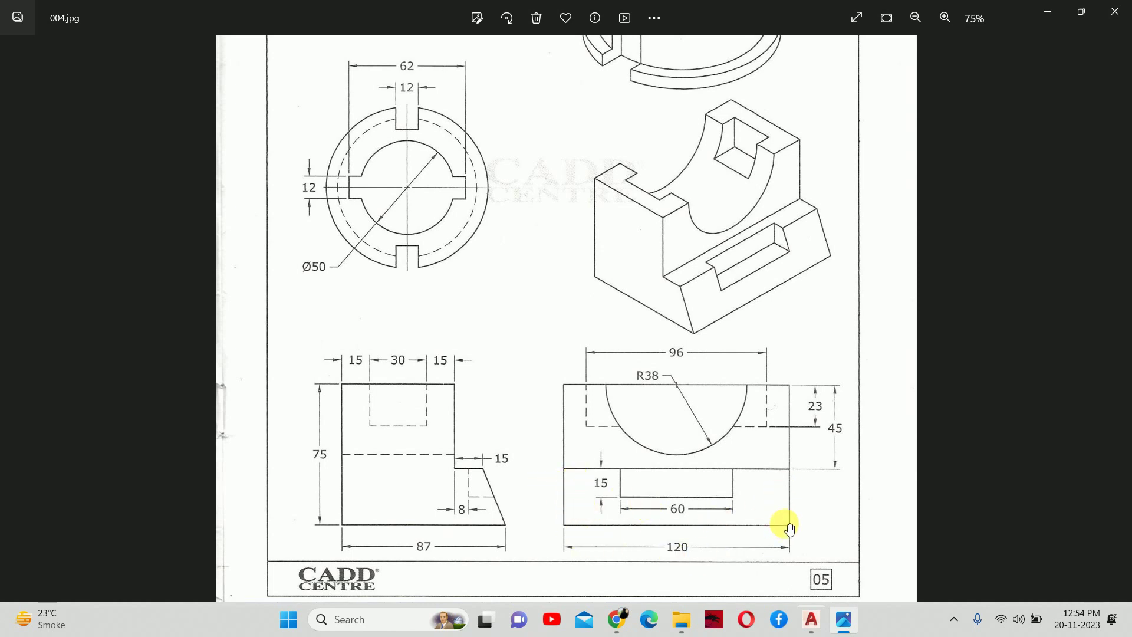
# Select the ledge's slanted end edge for copying
pyautogui.click(811, 619)
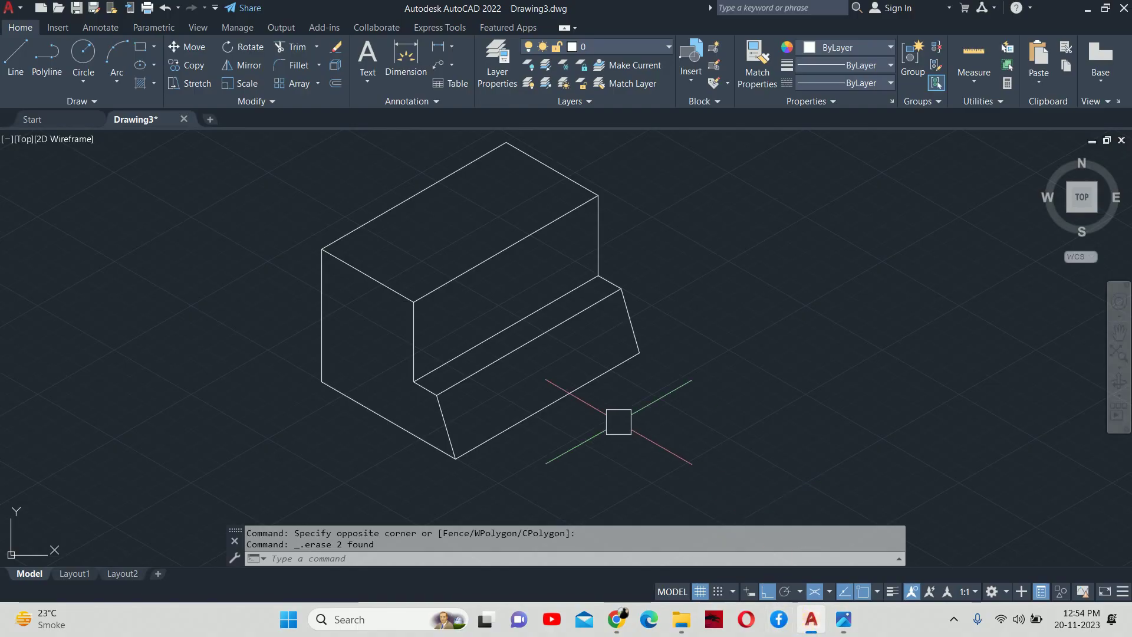
pyautogui.write('co')
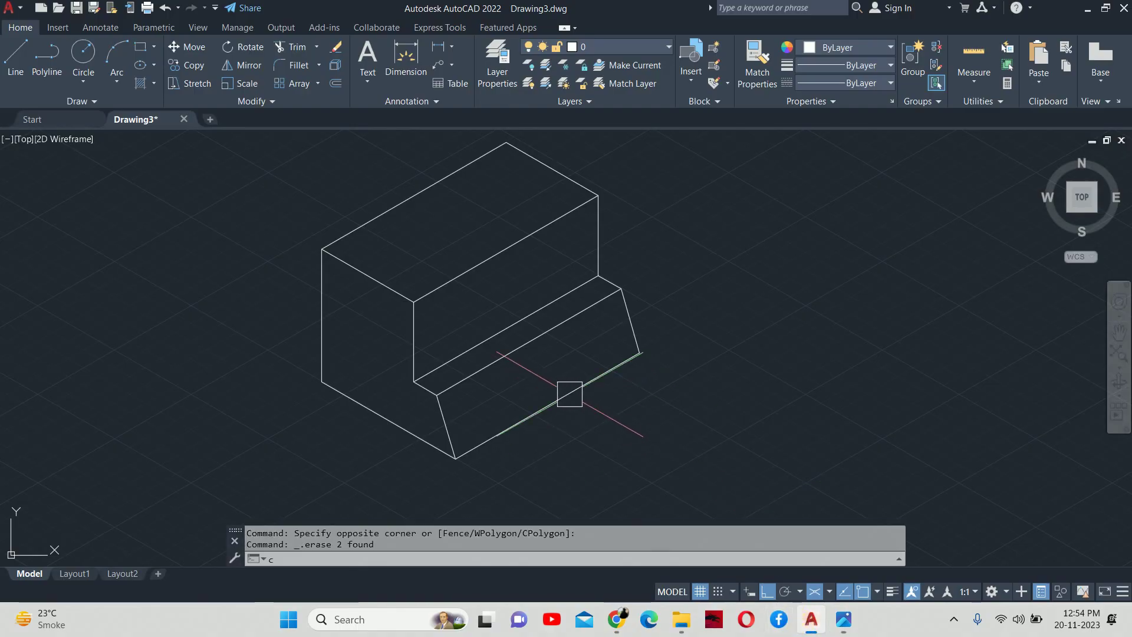
pyautogui.press('Return')
pyautogui.scroll(2, 472, 398)
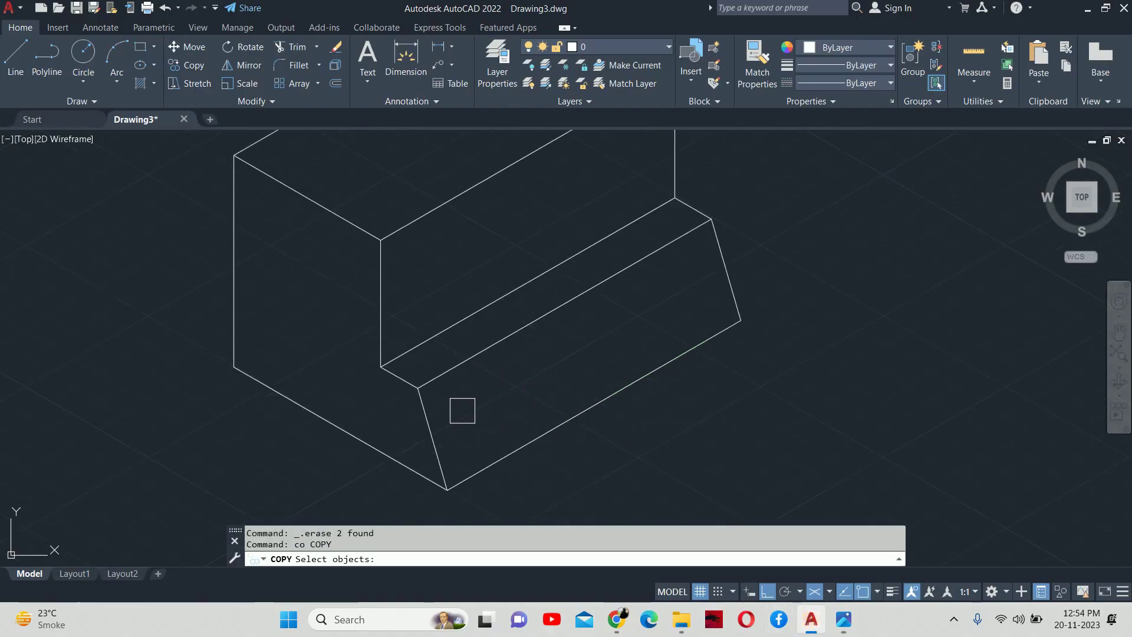
pyautogui.scroll(2, 448, 413)
pyautogui.click(400, 414)
pyautogui.click(359, 374)
pyautogui.scroll(-4, 363, 371)
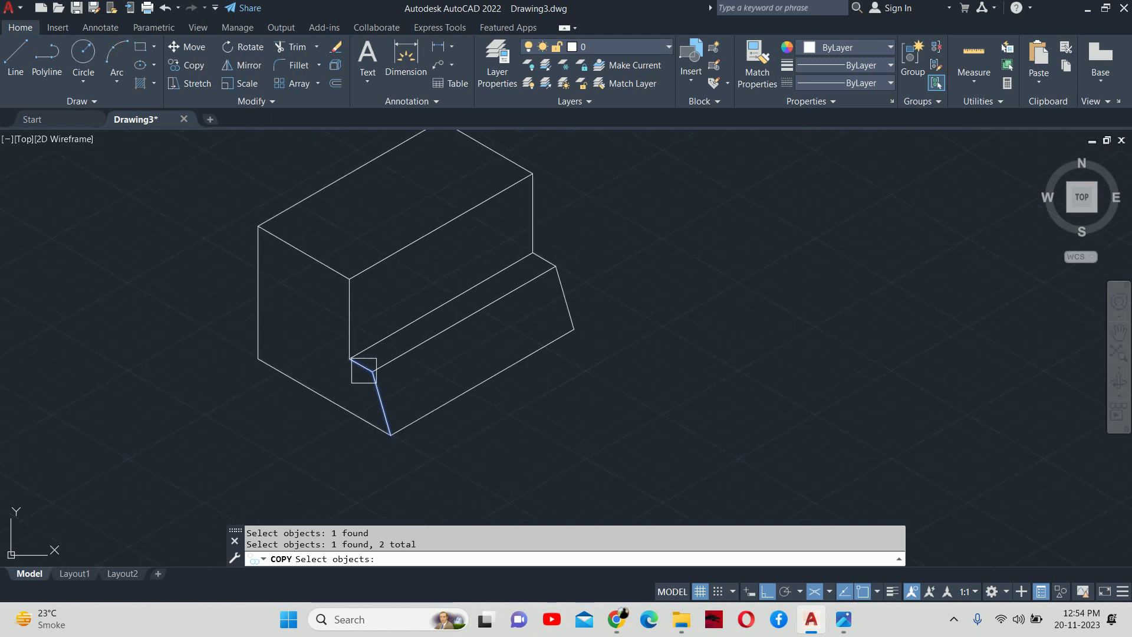
pyautogui.moveTo(397, 405); pyautogui.dragTo(403, 378, button='middle')
pyautogui.press('Return')
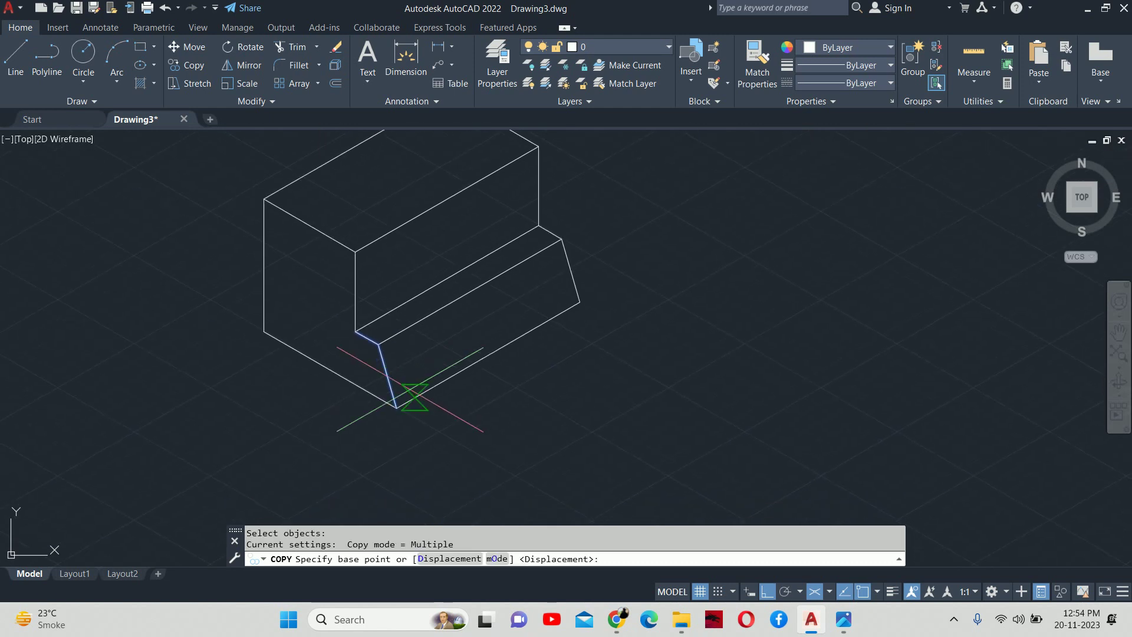
# Place copies 30 and 90 units along the 30° direction, then recheck the reference
pyautogui.click(397, 407)
pyautogui.write('30')
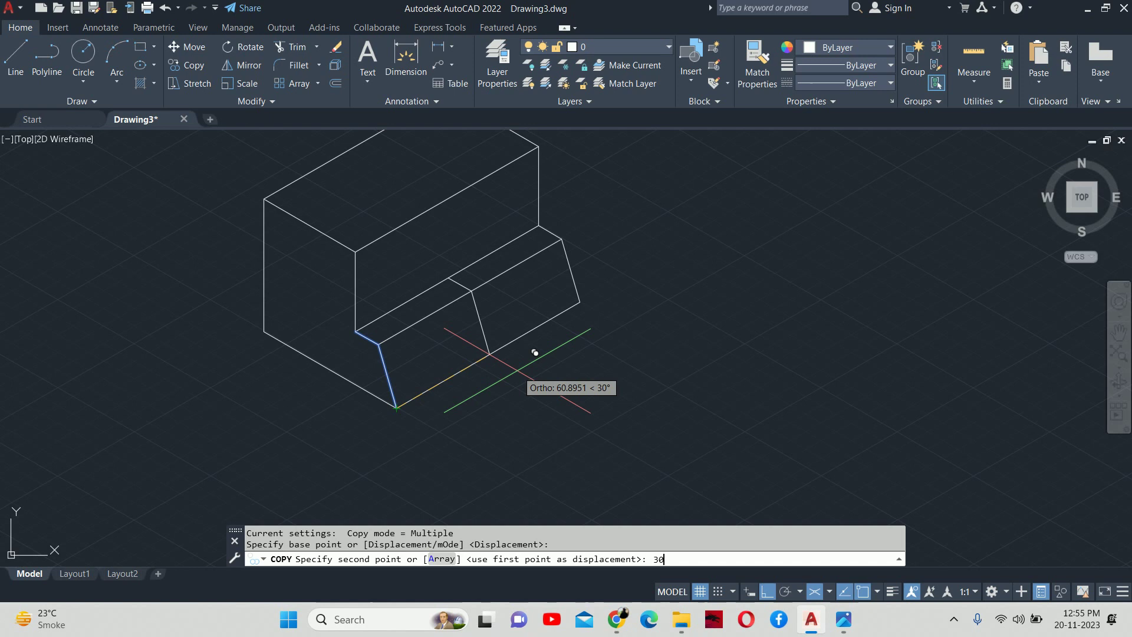
pyautogui.press('Return')
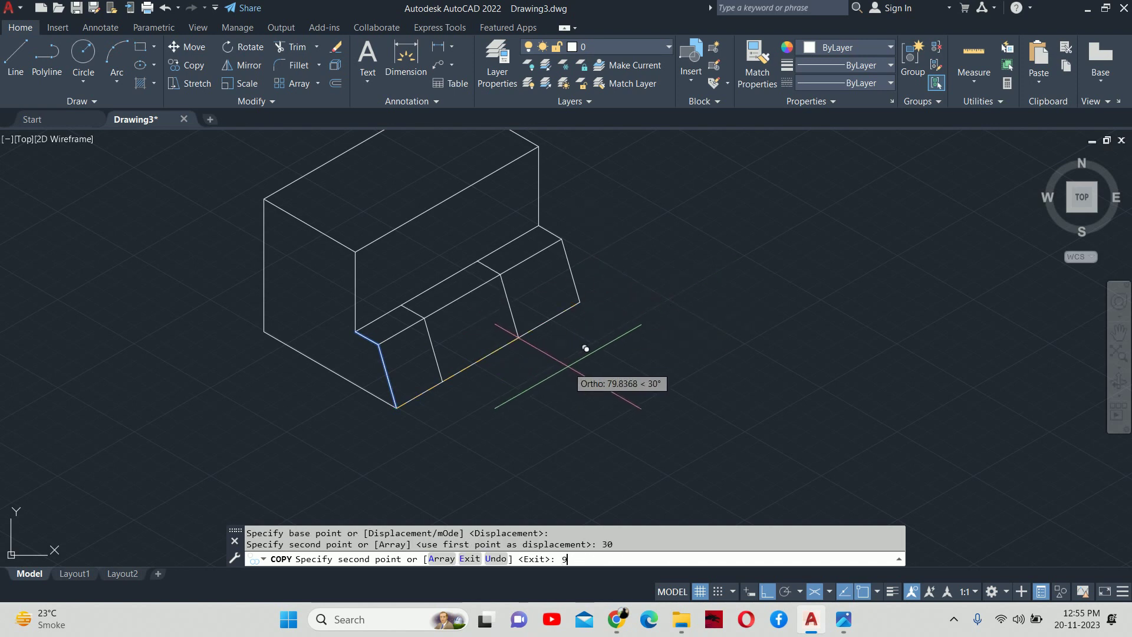
pyautogui.write('0')
pyautogui.press('Return')
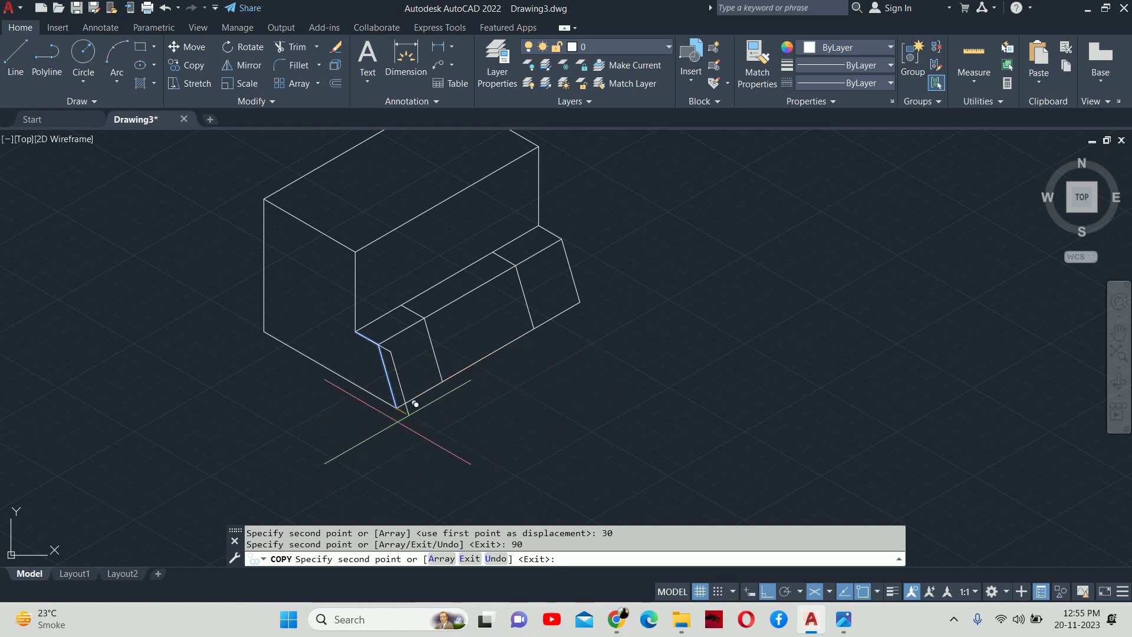
pyautogui.press('Return')
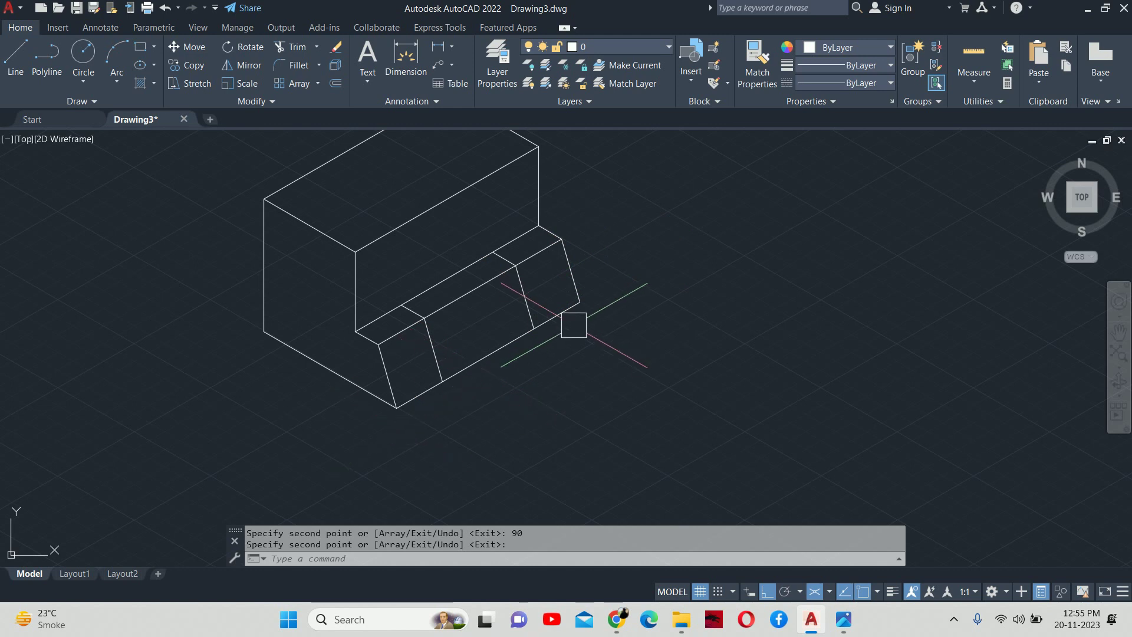
pyautogui.press('Escape')
pyautogui.press('Escape')
pyautogui.scroll(5, 431, 312)
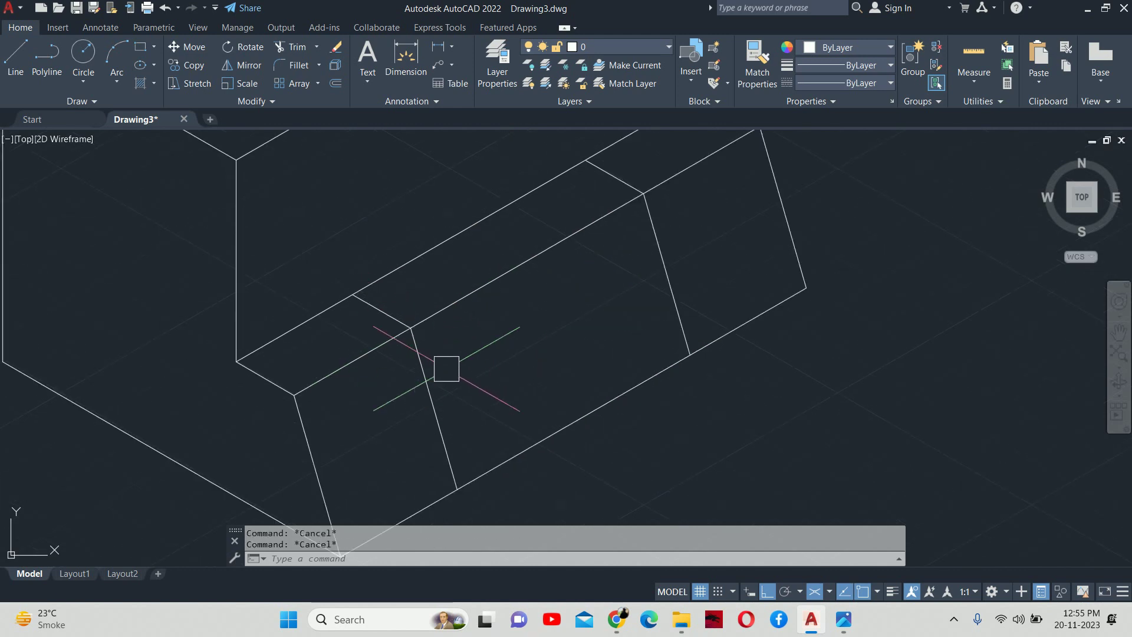
pyautogui.scroll(-5, 446, 369)
pyautogui.hotkey('alt', 'Tab')
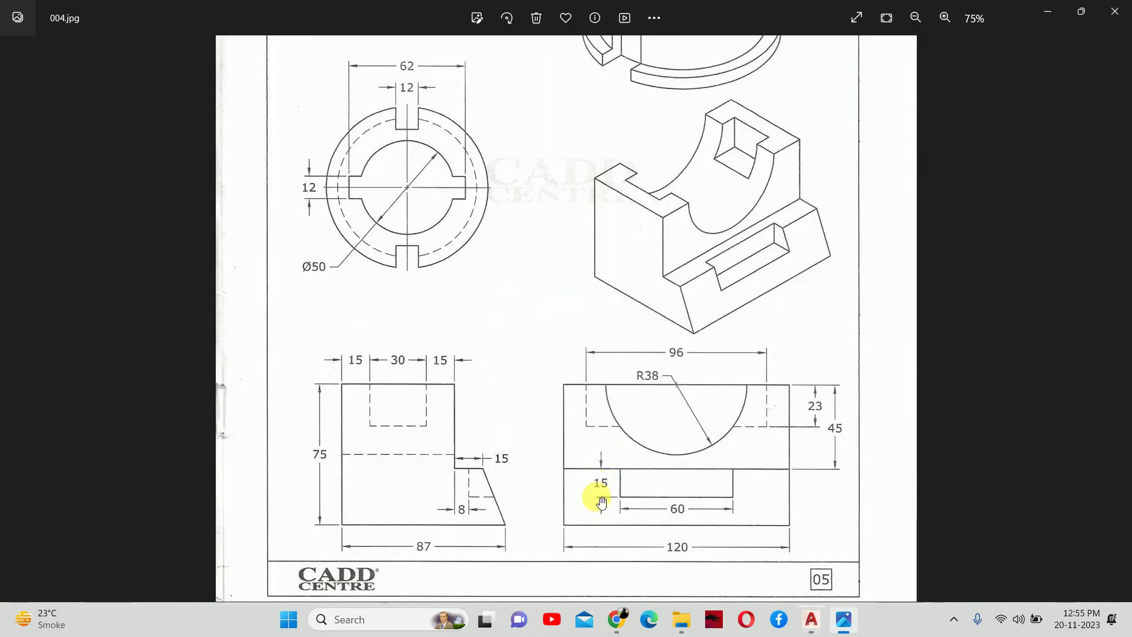
pyautogui.hotkey('alt', 'Tab')
# Copy the 120-unit ledge top edge 15 units downward on the right isoplane
pyautogui.write('co')
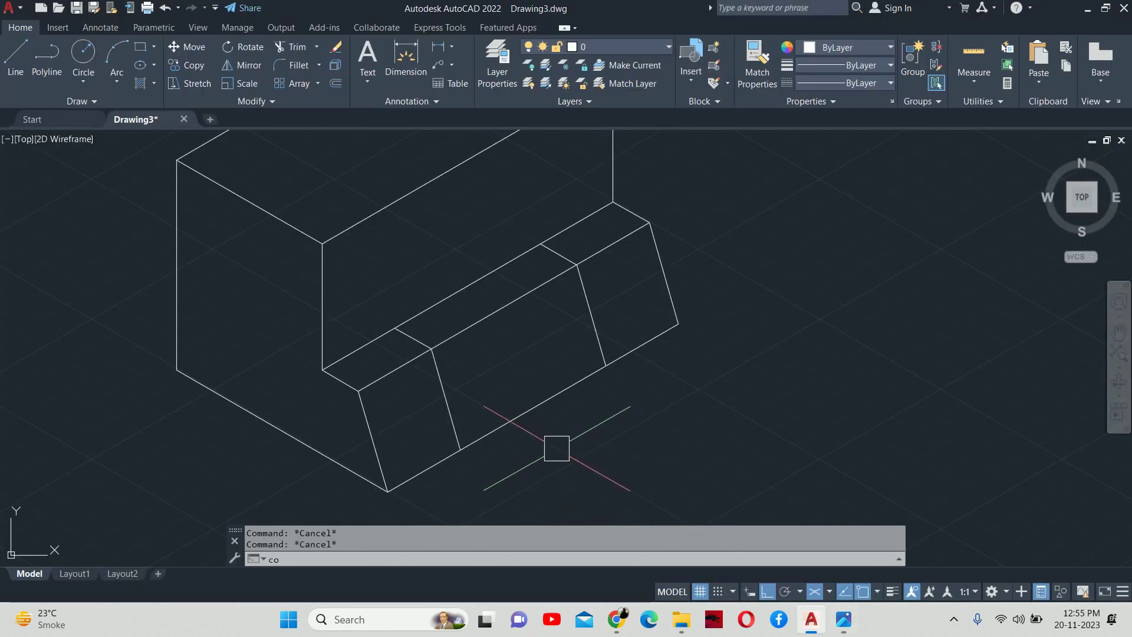
pyautogui.press('Return')
pyautogui.click(401, 375)
pyautogui.press('Return')
pyautogui.moveTo(358, 389); pyautogui.dragTo(396, 356, button='middle')
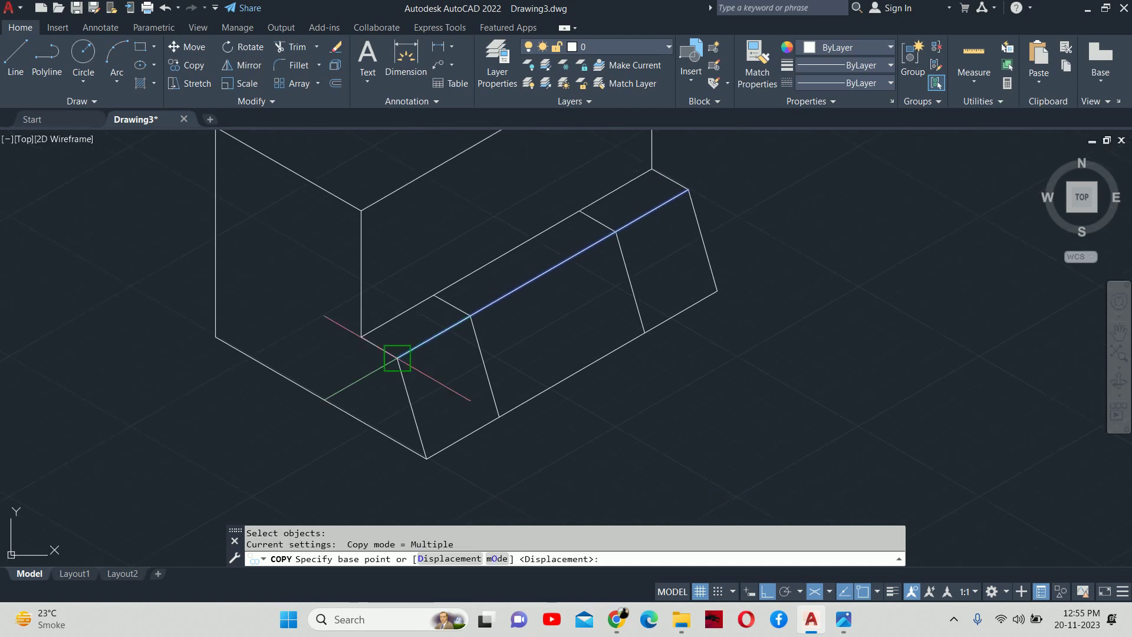
pyautogui.scroll(3, 402, 376)
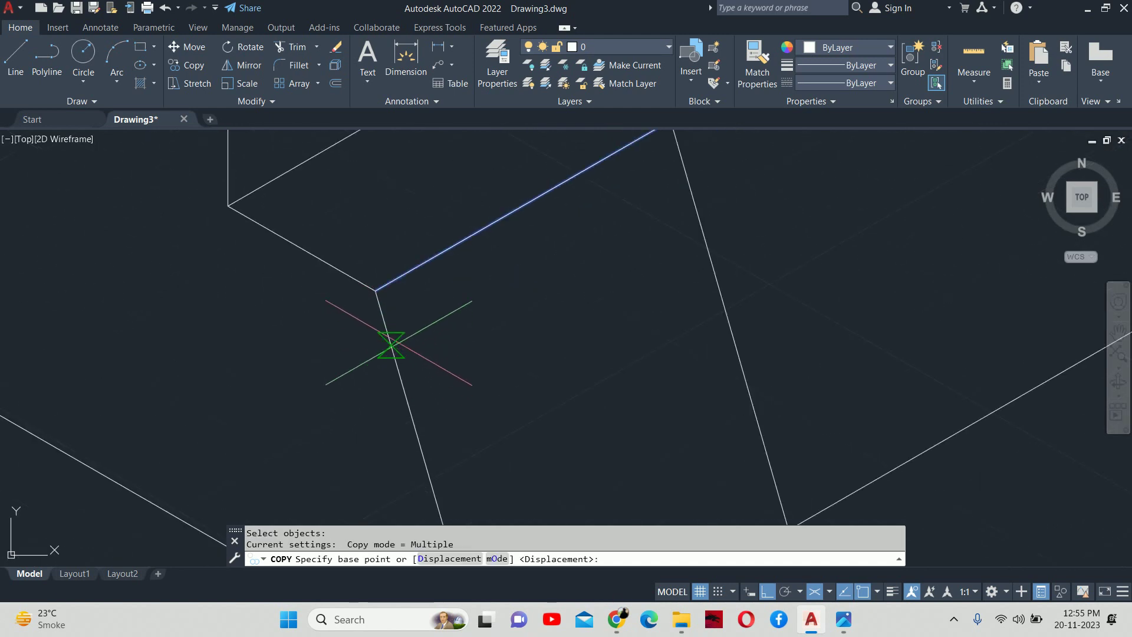
pyautogui.click(380, 313)
pyautogui.scroll(-2, 359, 413)
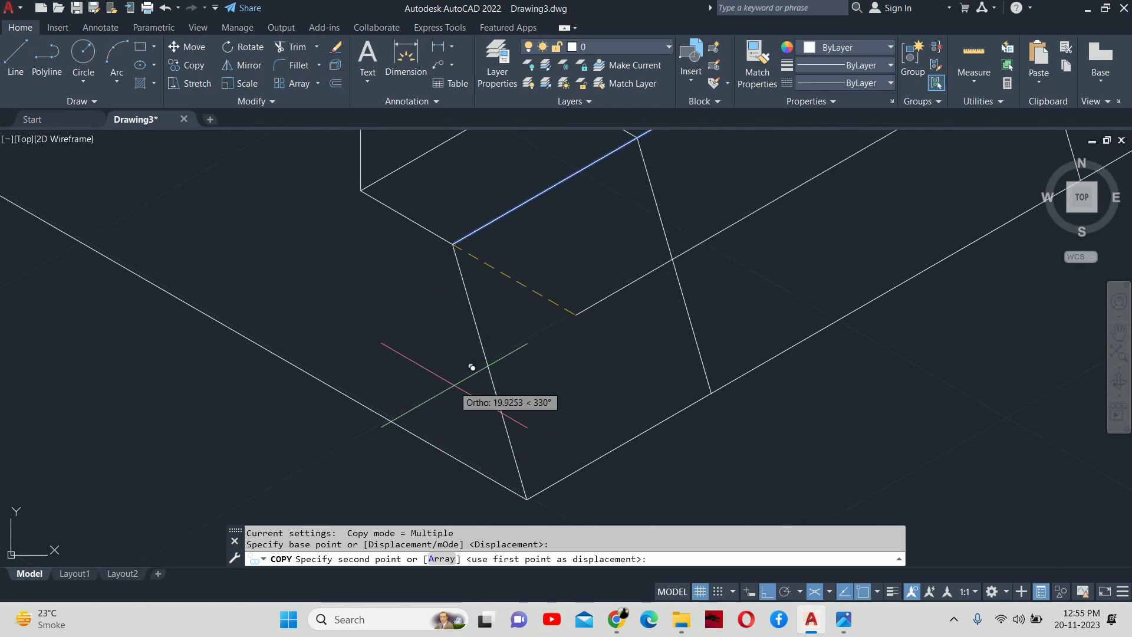
pyautogui.press('F5')
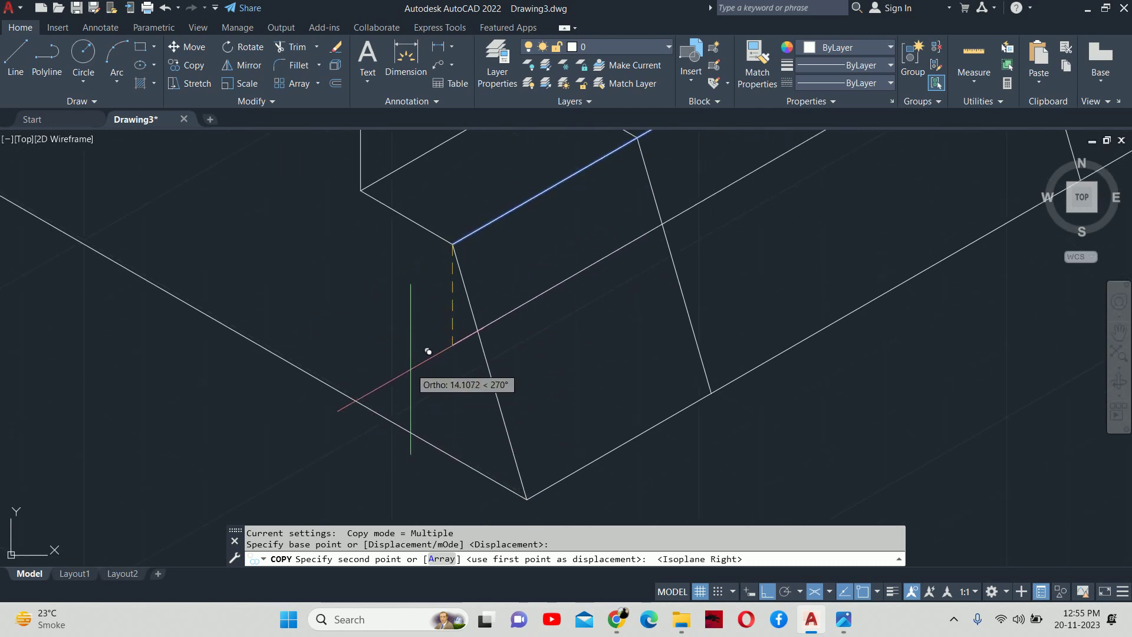
pyautogui.write('15')
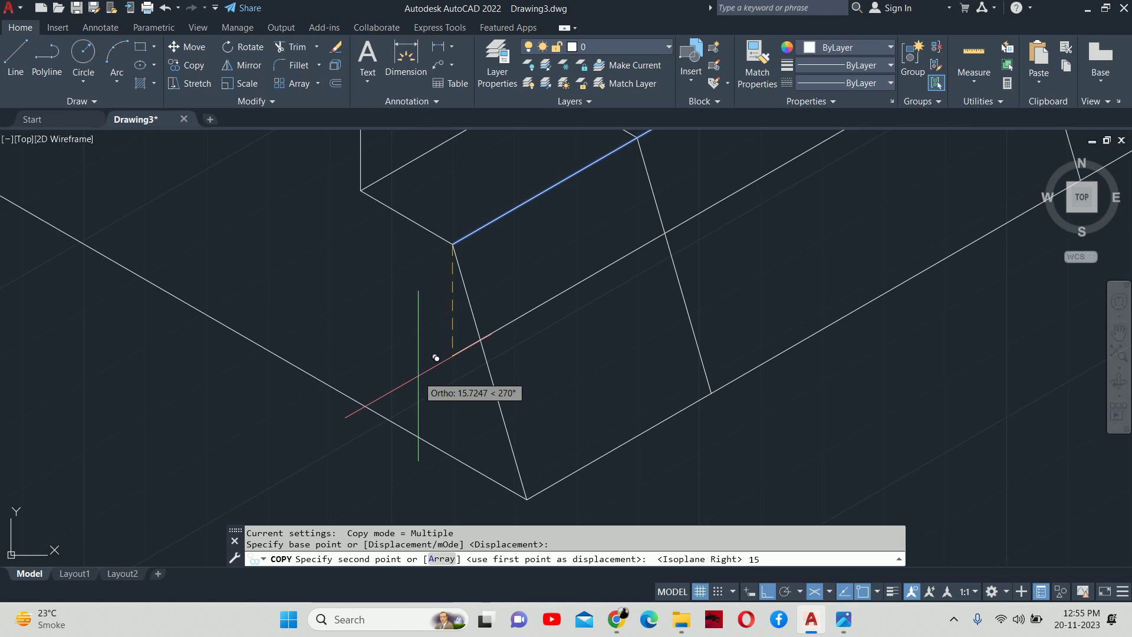
pyautogui.press('Return')
pyautogui.press('Escape')
pyautogui.moveTo(663, 278)
pyautogui.mouseDown(button='middle')
pyautogui.moveTo(479, 456)
pyautogui.moveTo(407, 271)
pyautogui.mouseUp(button='middle')
pyautogui.scroll(2, 677, 342)
pyautogui.scroll(1, 677, 342)
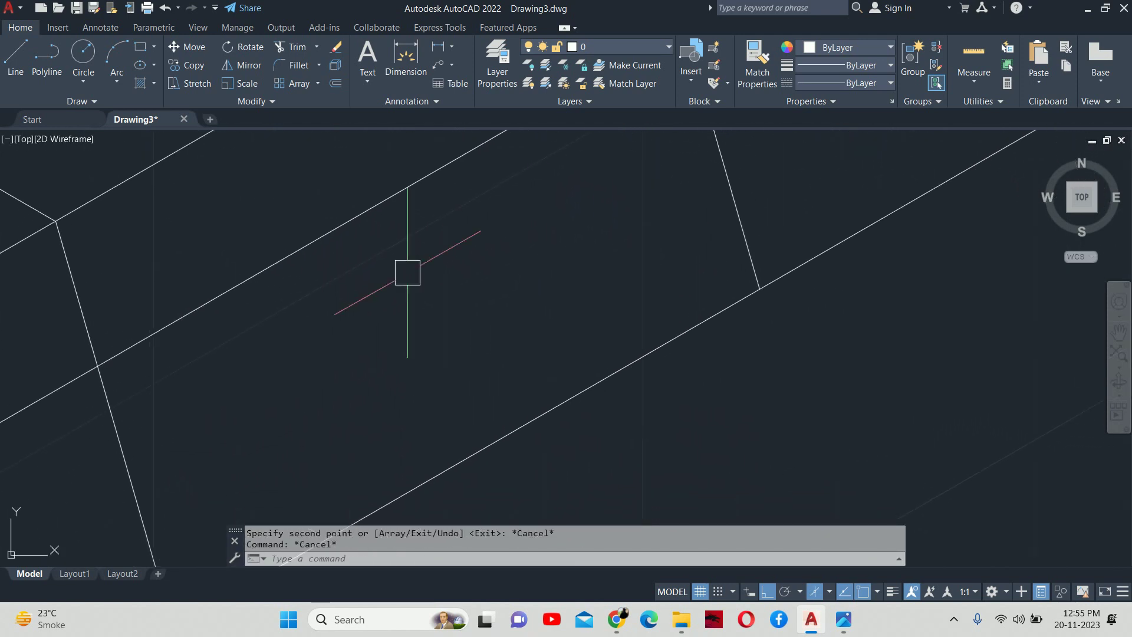
pyautogui.scroll(1, 107, 384)
# Trim away the extra line segment at the slot corner
pyautogui.moveTo(107, 385); pyautogui.dragTo(121, 379, button='middle')
pyautogui.write('tr')
pyautogui.press('Return')
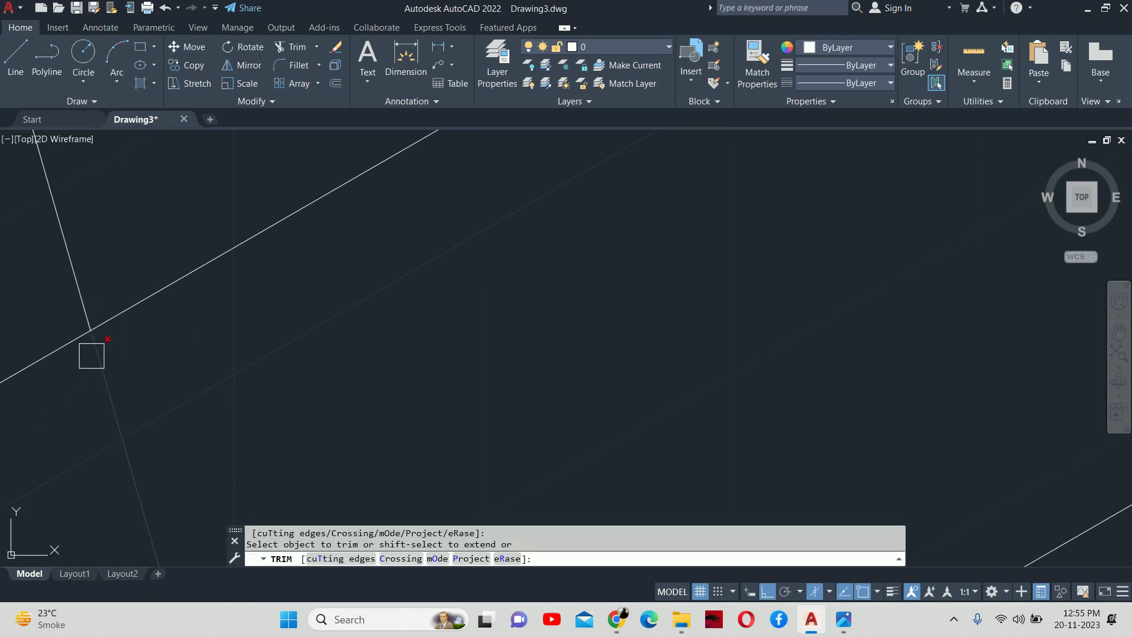
pyautogui.click(124, 398)
pyautogui.moveTo(376, 364); pyautogui.dragTo(328, 473, button='middle')
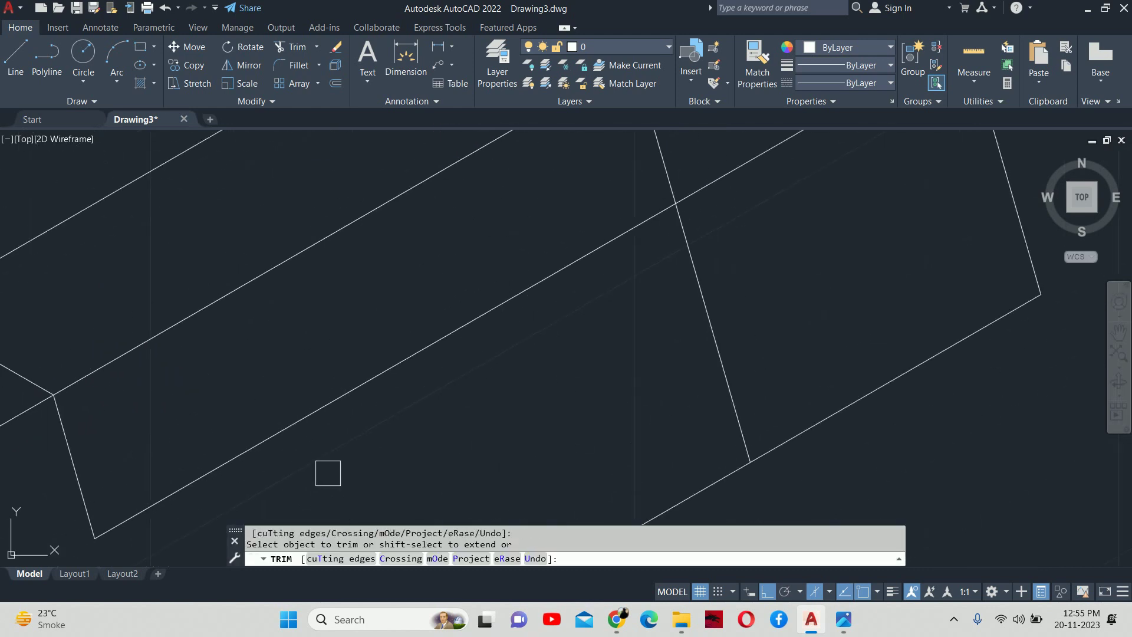
pyautogui.scroll(-4, 734, 365)
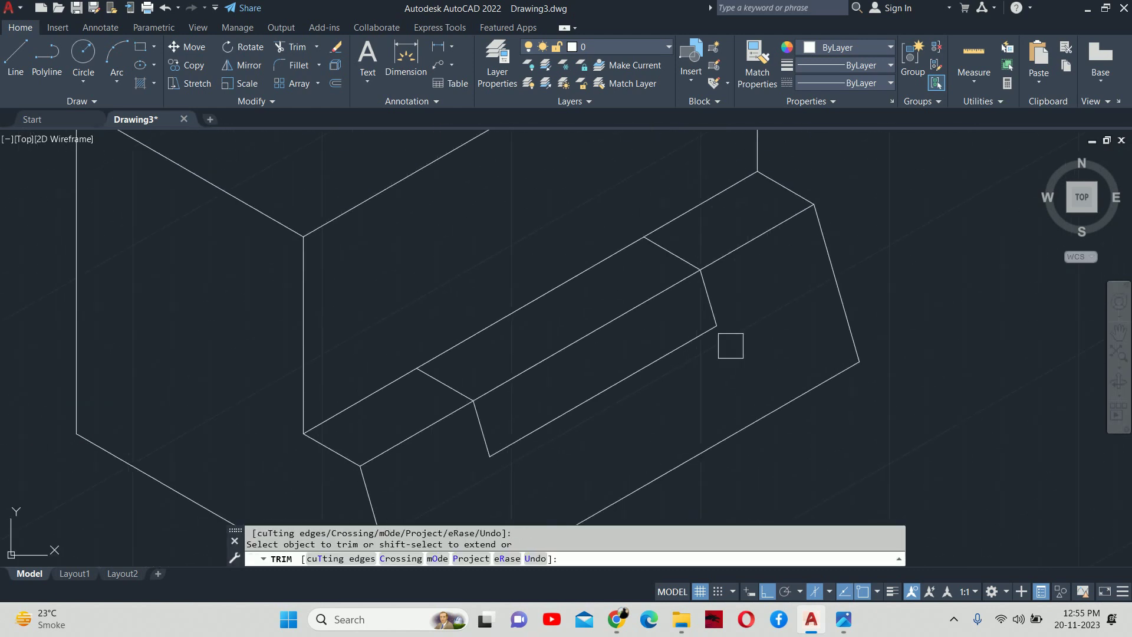
pyautogui.press('Escape')
# Recentre the block and bring up reference image 004.jpg
pyautogui.scroll(-2, 755, 393)
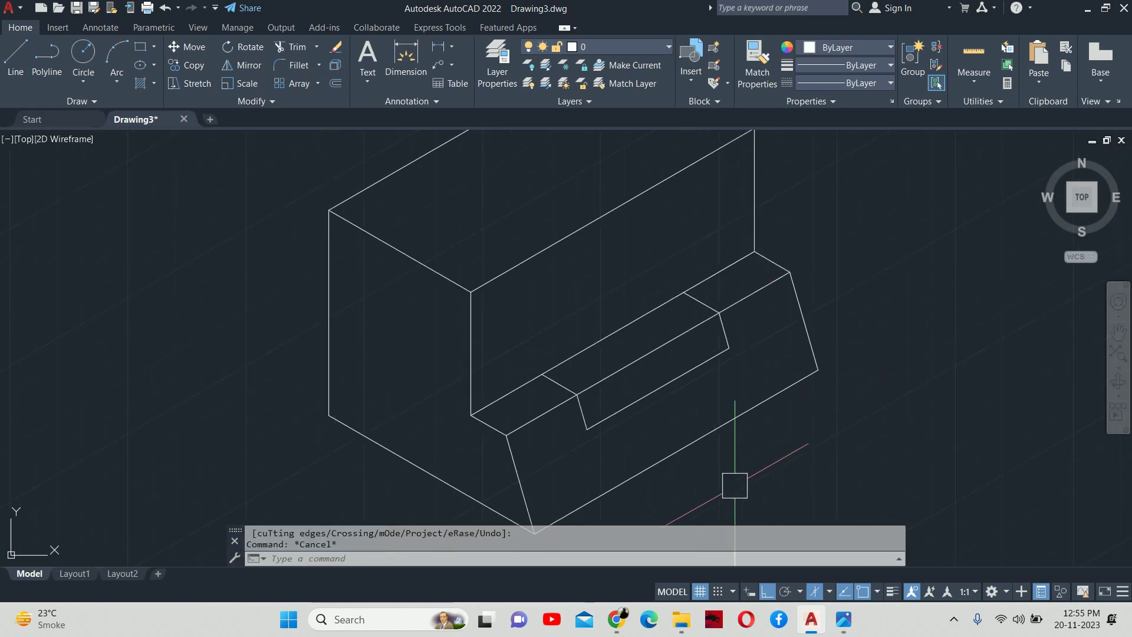
pyautogui.moveTo(694, 493); pyautogui.dragTo(733, 493, button='middle')
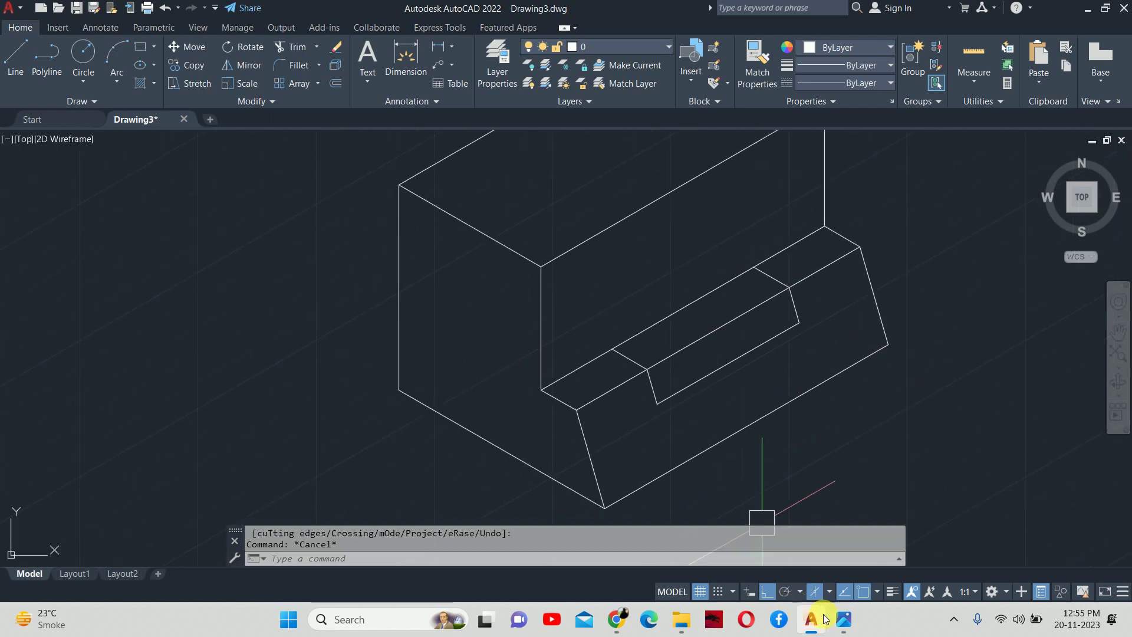
pyautogui.click(844, 619)
pyautogui.scroll(2, 731, 268)
pyautogui.scroll(3, 750, 235)
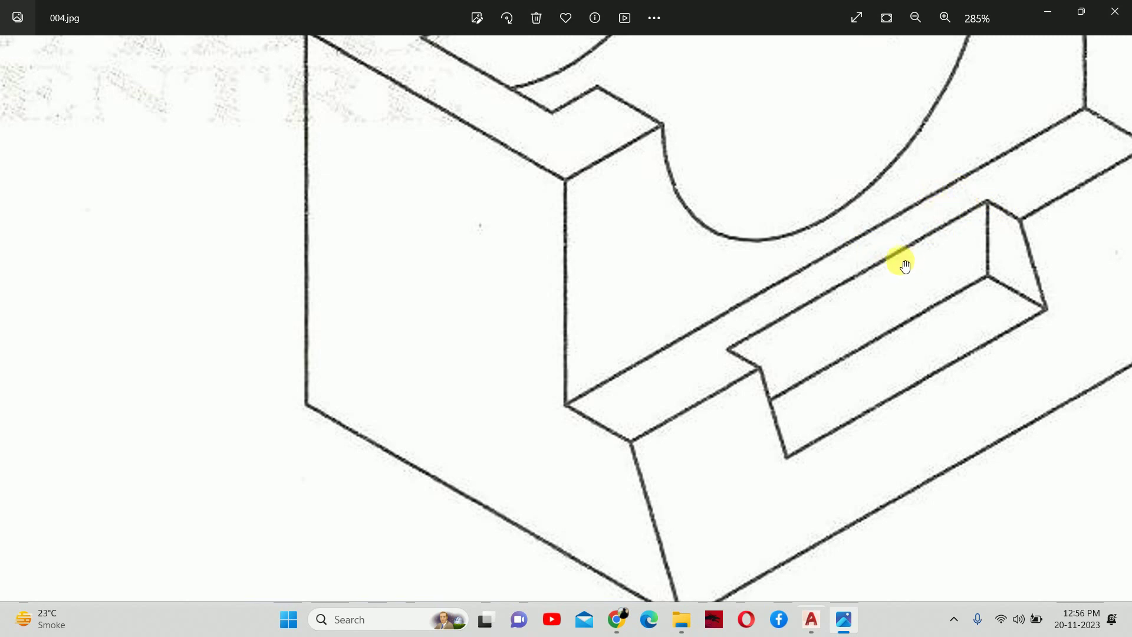
pyautogui.scroll(-2, 843, 253)
pyautogui.scroll(-2, 649, 288)
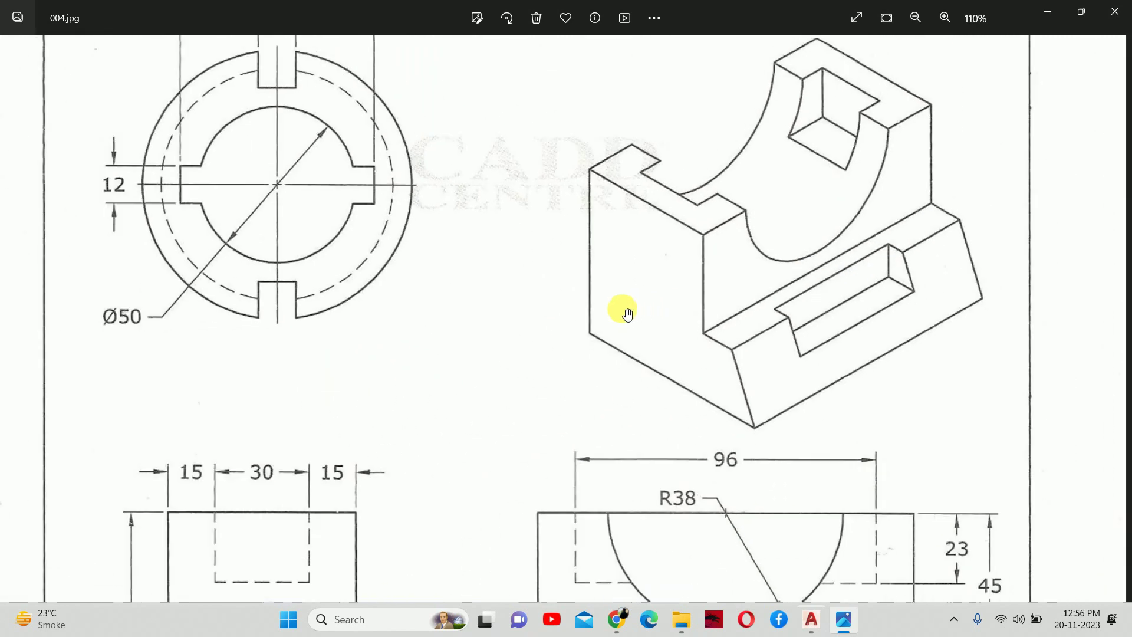
pyautogui.scroll(-2, 483, 413)
pyautogui.scroll(2, 410, 442)
pyautogui.scroll(2, 412, 404)
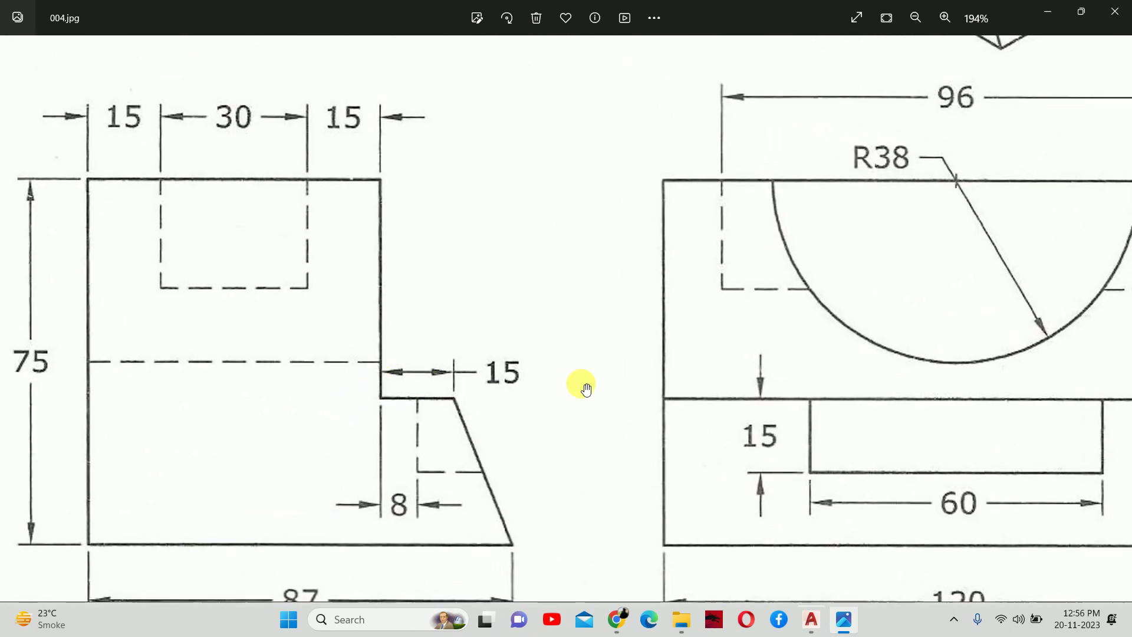
pyautogui.moveTo(475, 407); pyautogui.dragTo(543, 370)
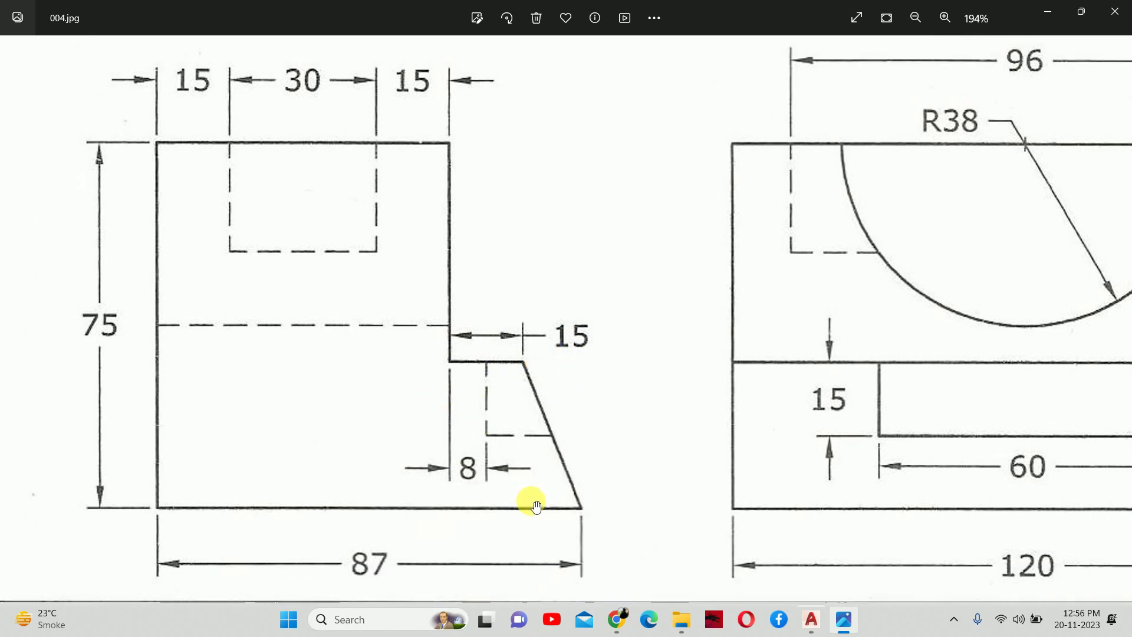
pyautogui.scroll(-2, 534, 507)
pyautogui.scroll(-3, 648, 413)
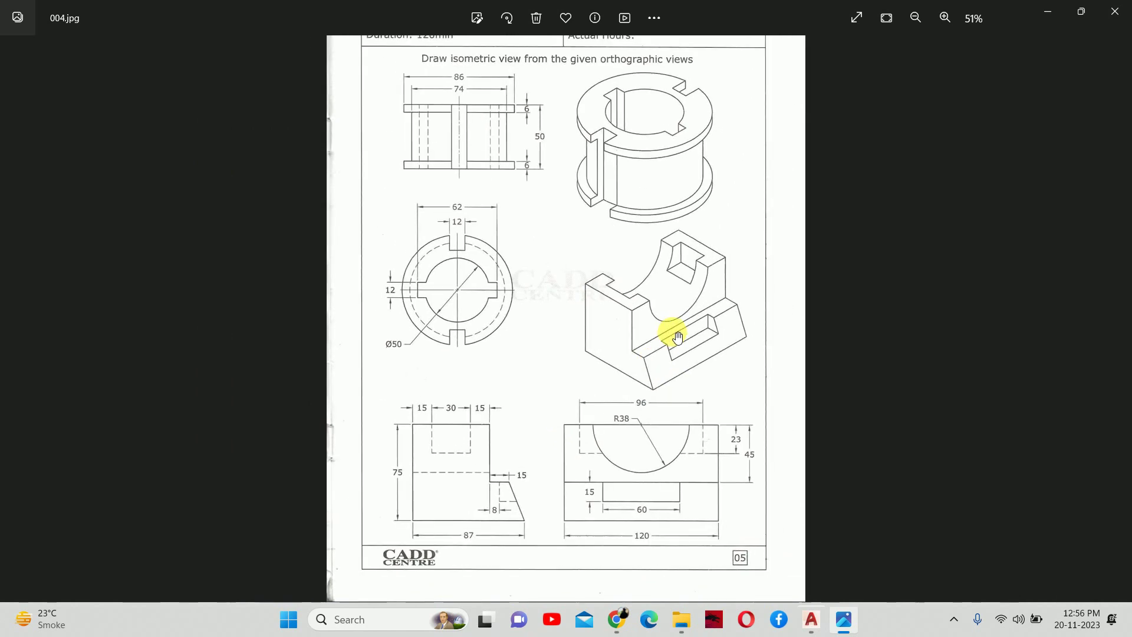
# Return to the drawing and select the ledge's long top edge for copying
pyautogui.hotkey('alt', 'Tab')
pyautogui.scroll(3, 660, 348)
pyautogui.scroll(1, 628, 330)
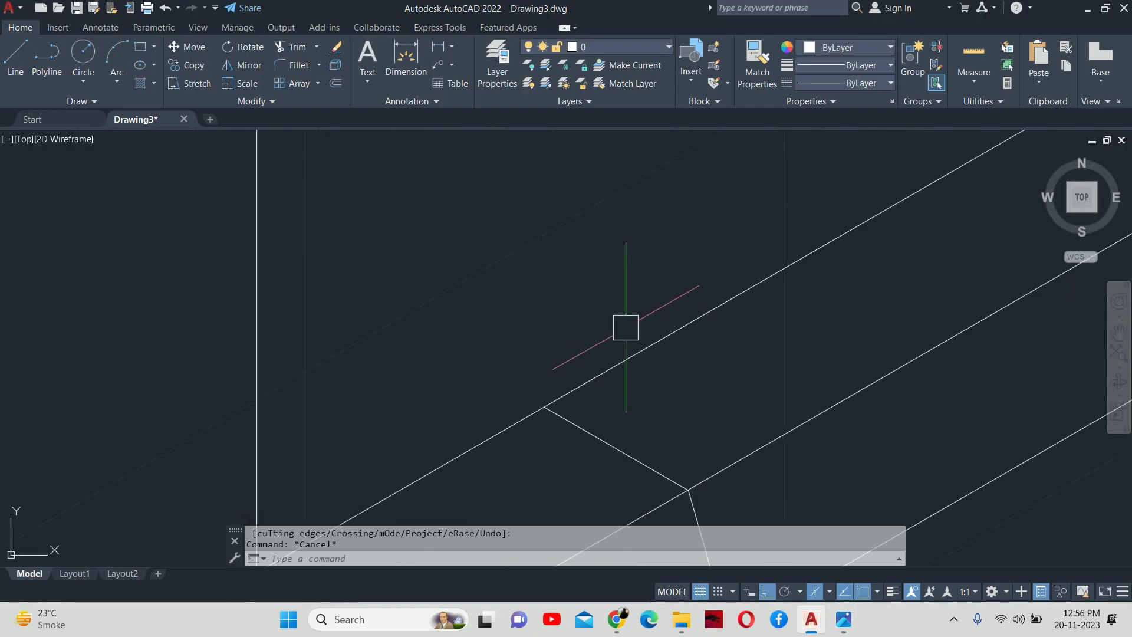
pyautogui.press('Return')
pyautogui.click(652, 343)
pyautogui.scroll(-3, 642, 348)
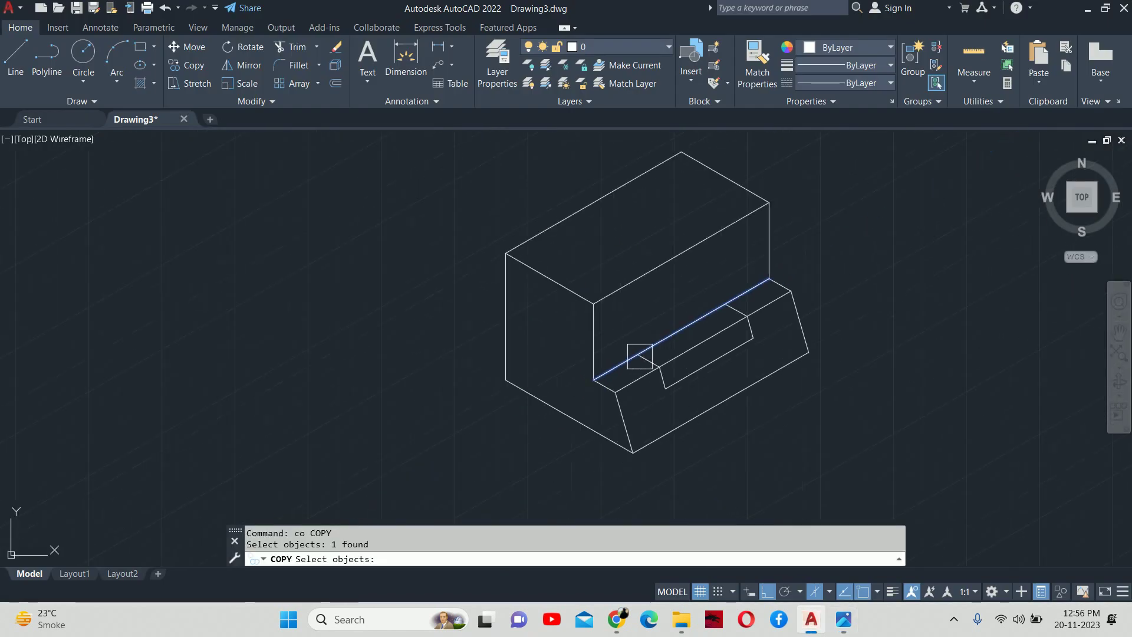
pyautogui.scroll(3, 581, 396)
pyautogui.press('Return')
# Place a copy of the ledge edge 8 units away on the left isoplane
pyautogui.scroll(2, 582, 397)
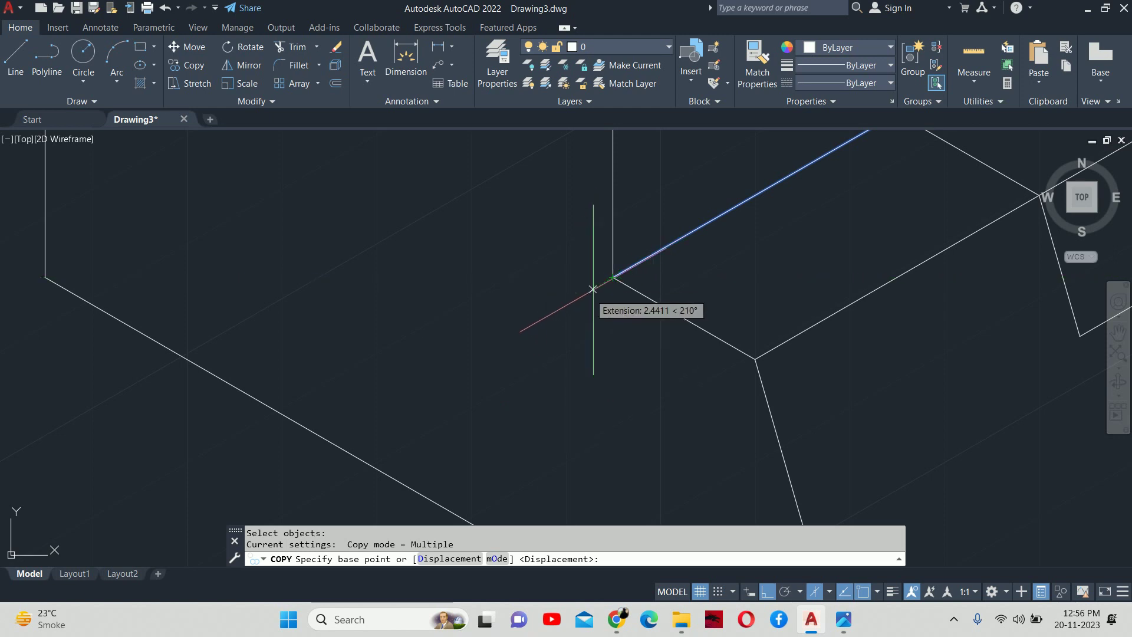
pyautogui.click(612, 277)
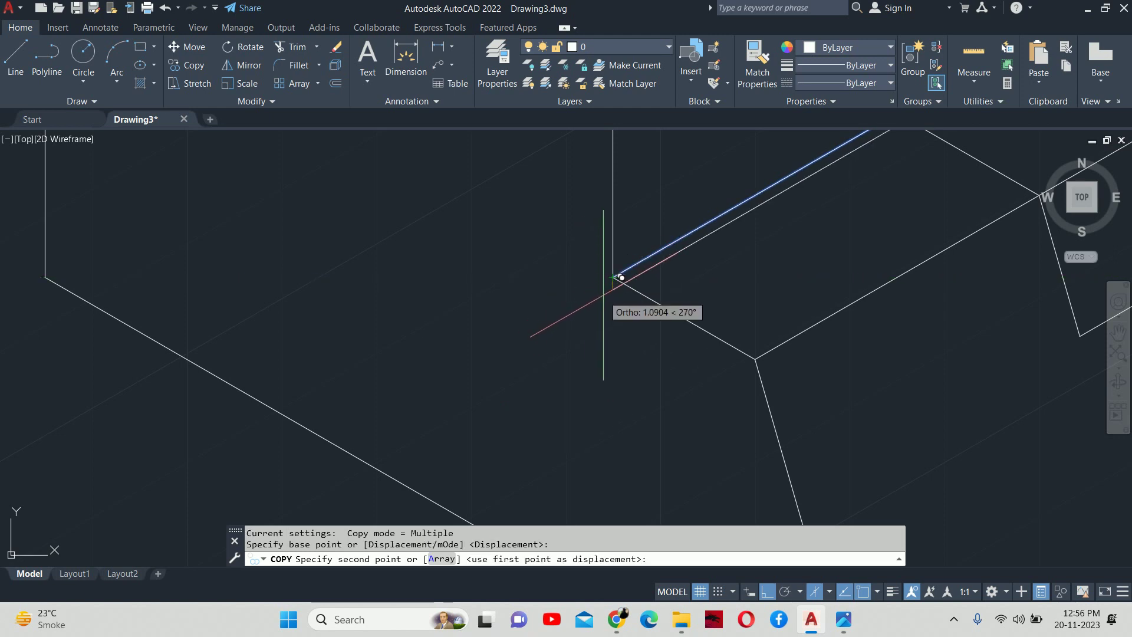
pyautogui.press('F5')
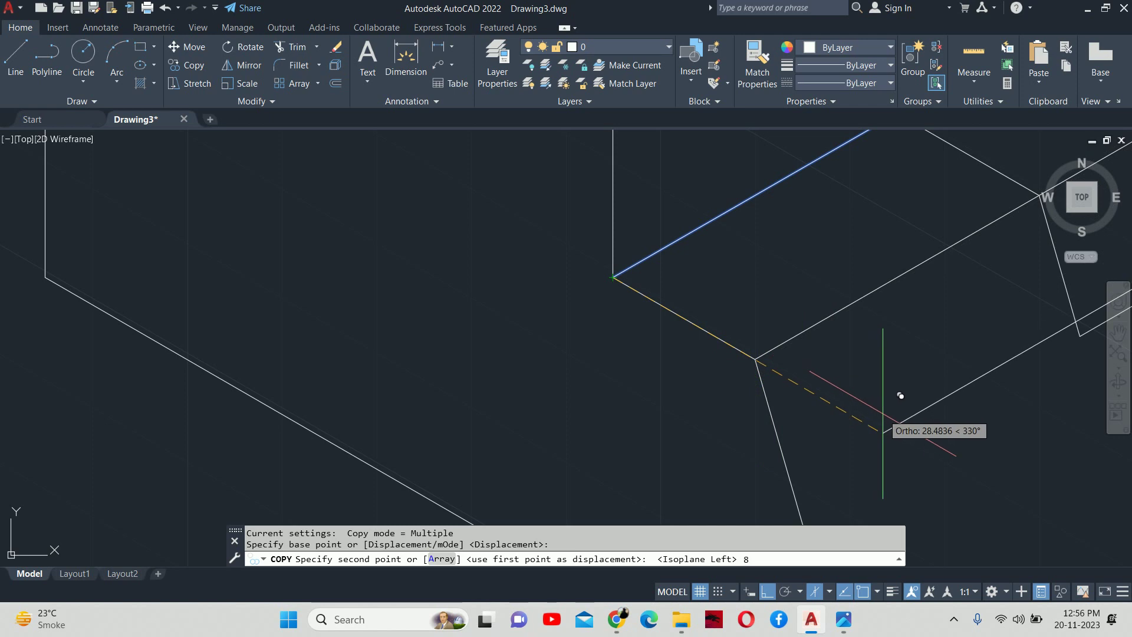
pyautogui.scroll(-3, 900, 394)
pyautogui.press('Return')
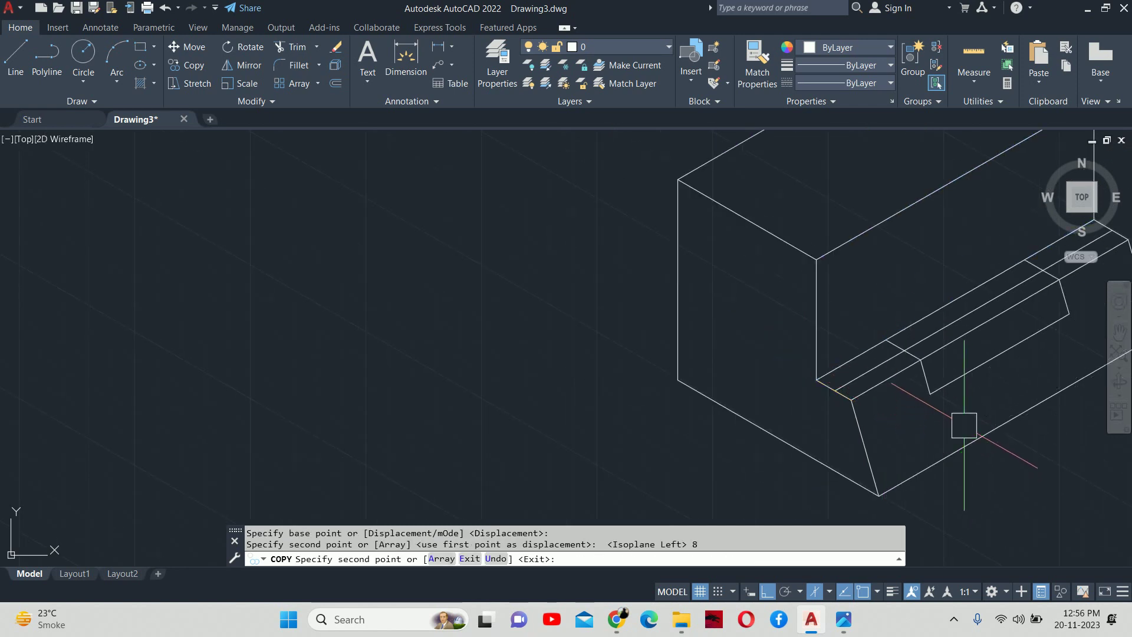
pyautogui.press('Escape')
pyautogui.scroll(2, 943, 347)
pyautogui.scroll(2, 768, 405)
pyautogui.scroll(2, 752, 404)
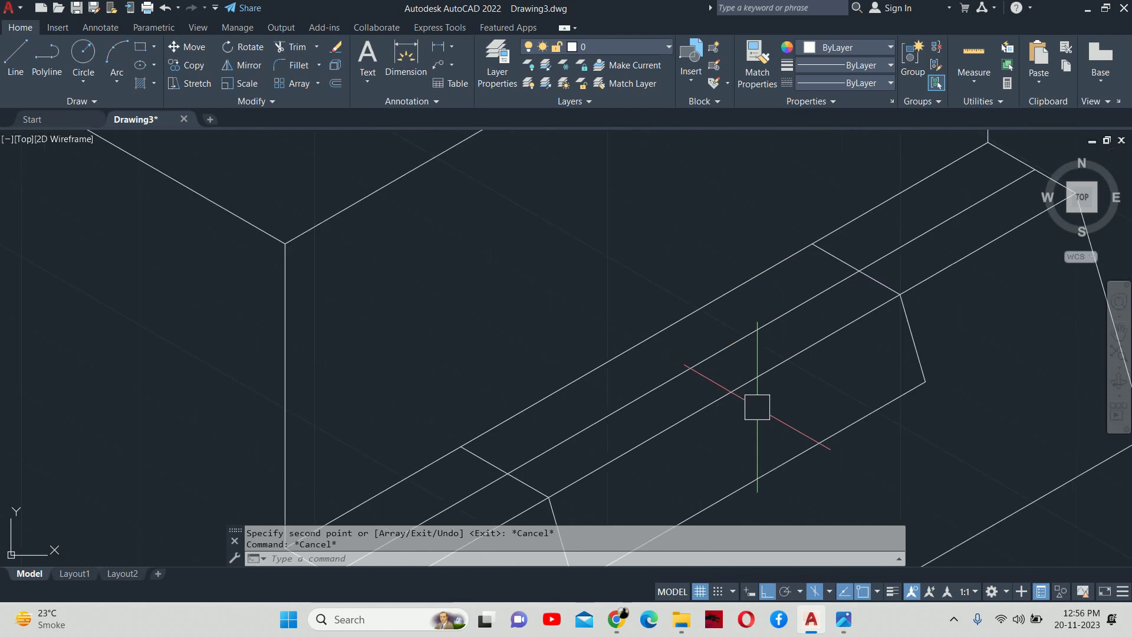
pyautogui.write('tr')
pyautogui.press('Return')
# Zoom around the slot end to inspect the copied ledge line
pyautogui.moveTo(584, 453); pyautogui.dragTo(625, 384, button='middle')
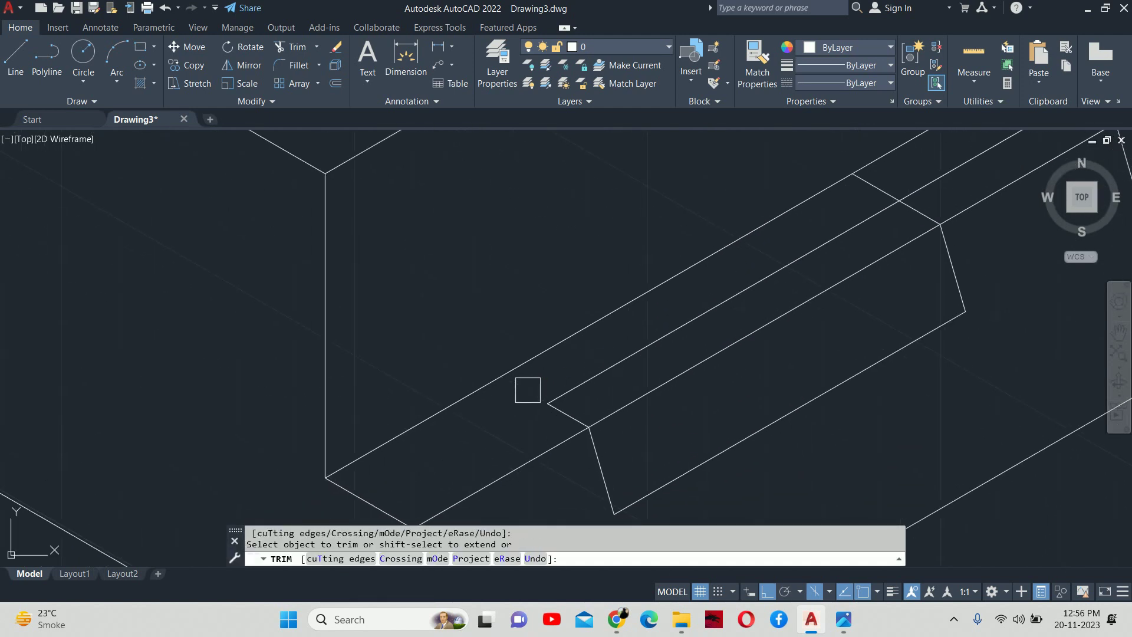
pyautogui.scroll(2, 954, 148)
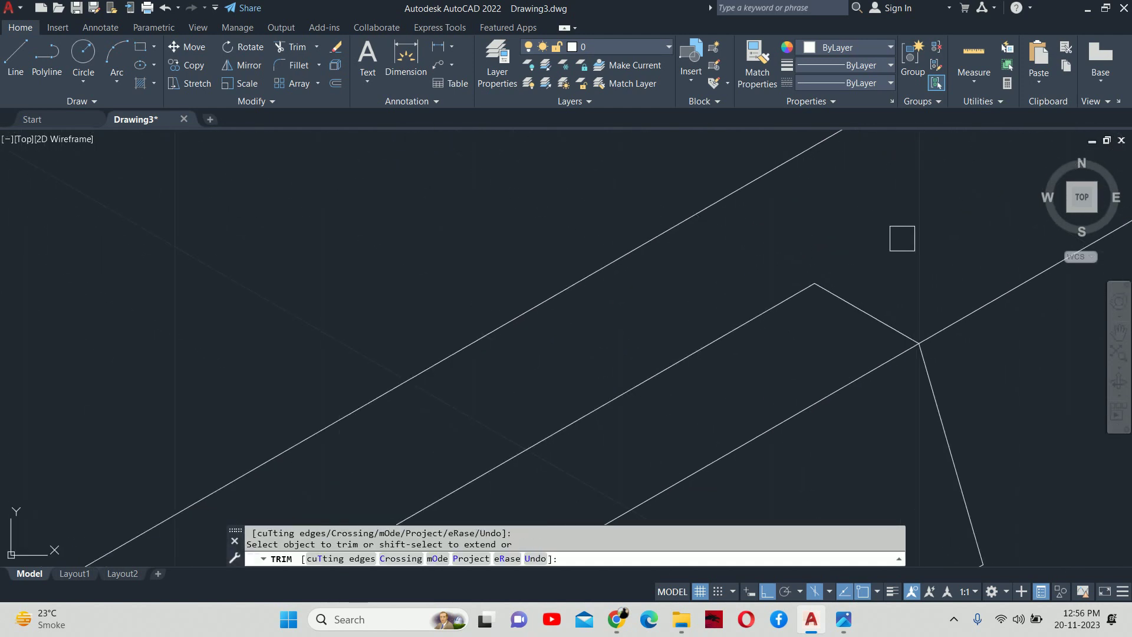
pyautogui.scroll(-2, 902, 238)
pyautogui.scroll(-3, 854, 287)
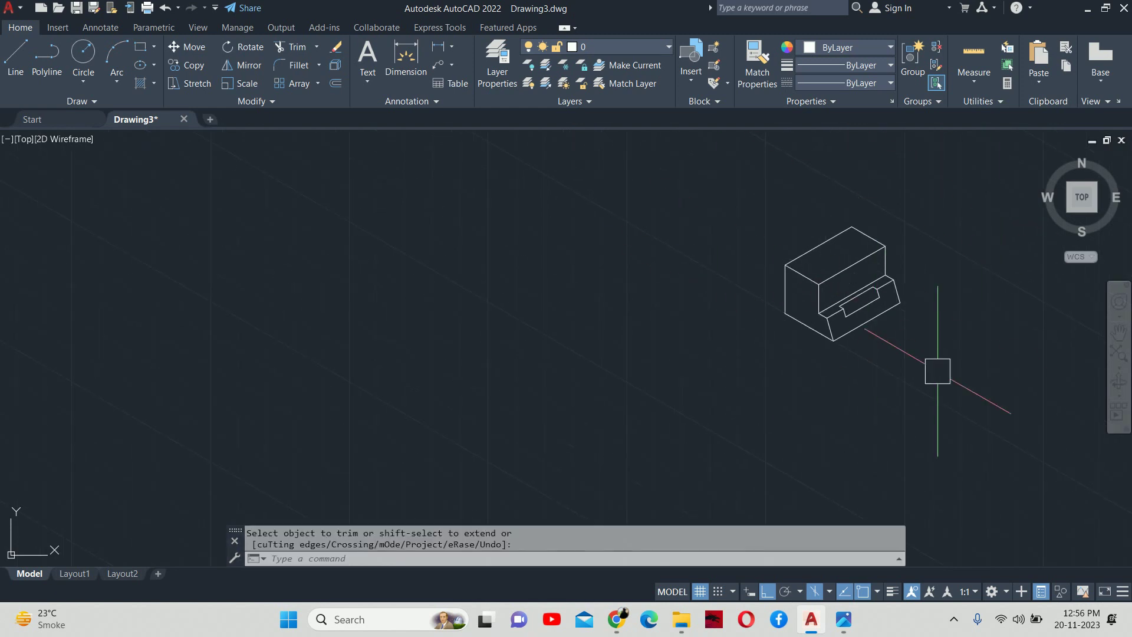
pyautogui.scroll(2, 903, 254)
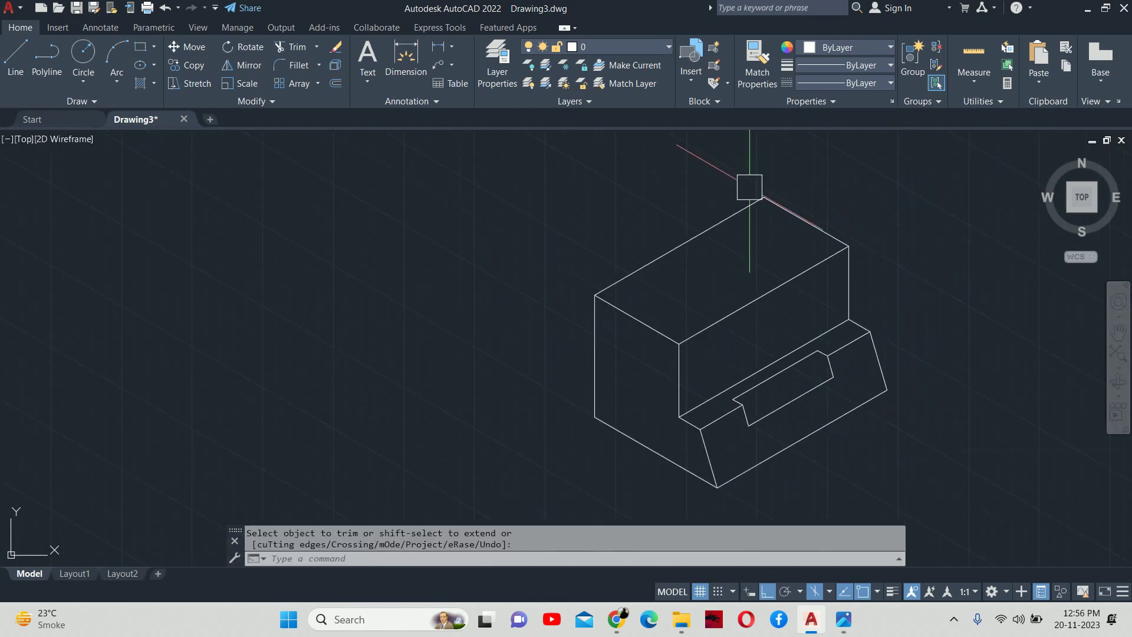
pyautogui.scroll(-1, 713, 170)
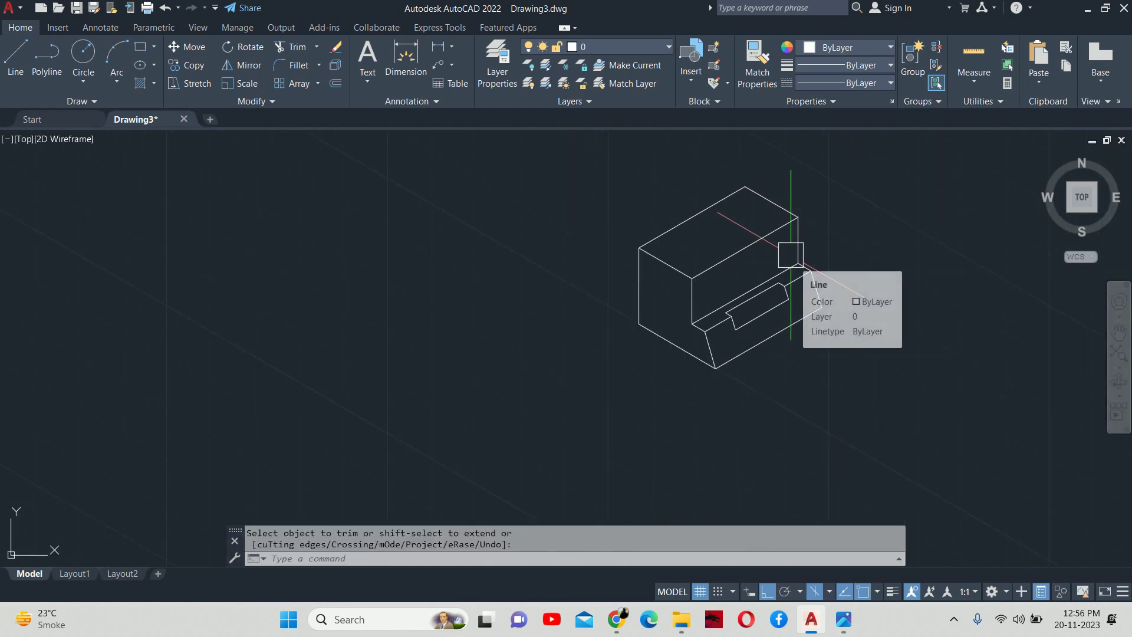
pyautogui.scroll(2, 757, 312)
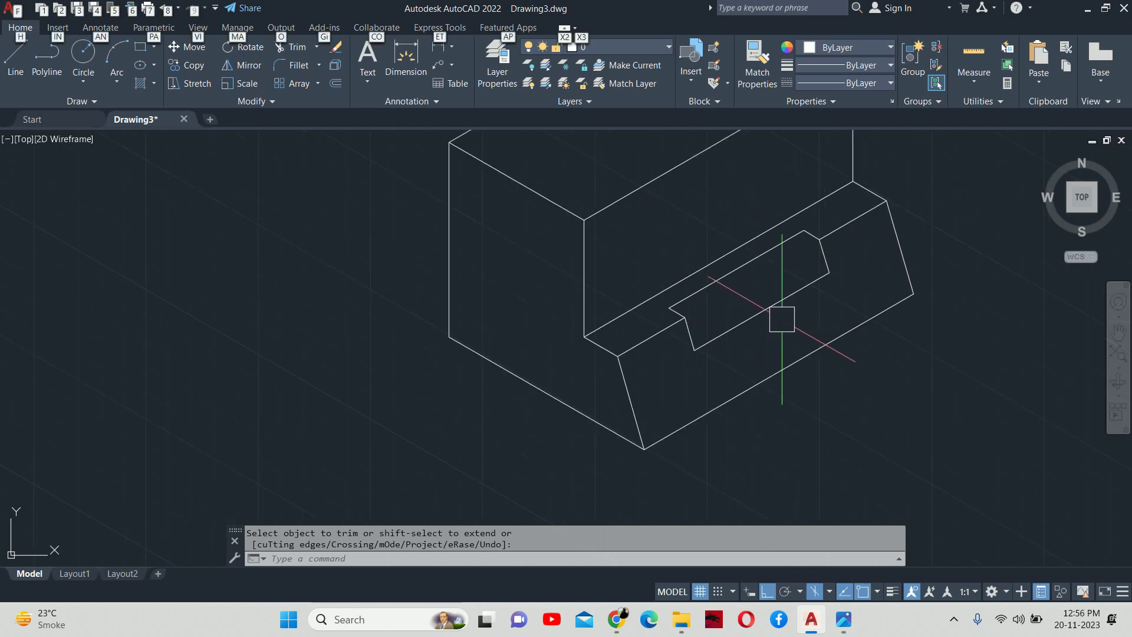
pyautogui.scroll(-1, 760, 354)
# Check reference image 004.jpg, then return to the drawing
pyautogui.hotkey('alt', 'Tab')
pyautogui.scroll(2, 662, 336)
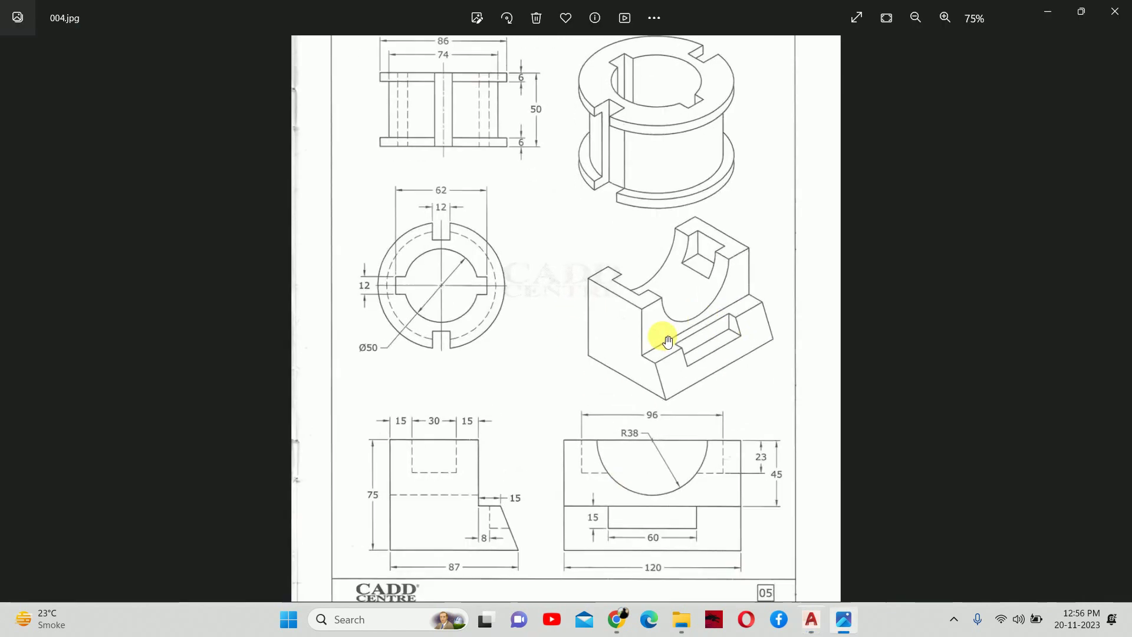
pyautogui.scroll(2, 795, 309)
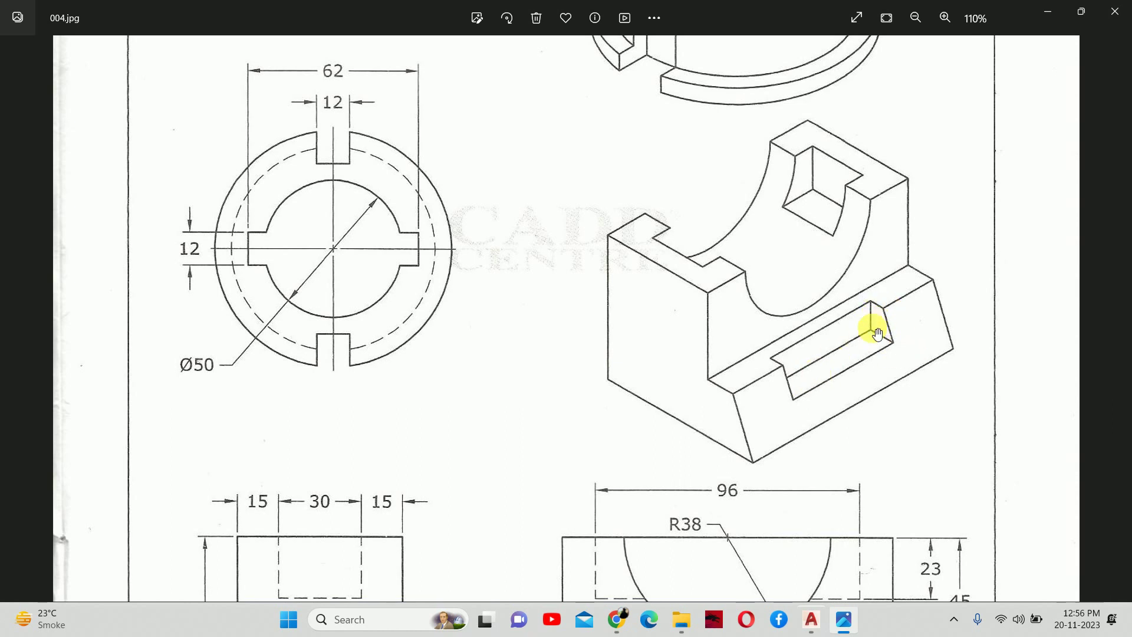
pyautogui.hotkey('alt', 'Tab')
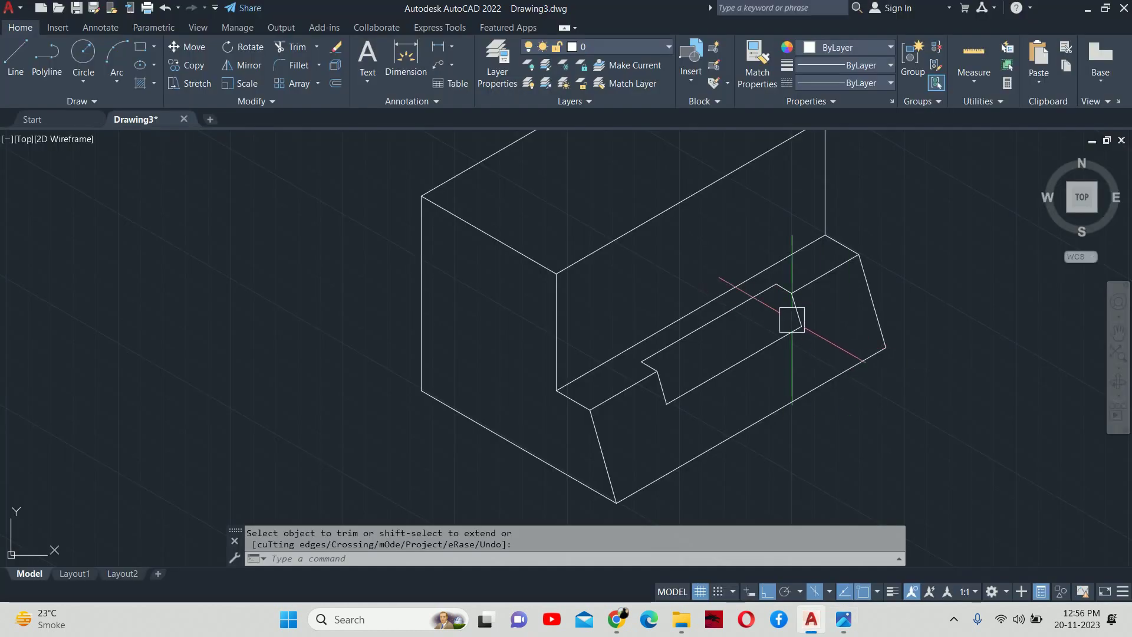
# Draw the slot's vertical edge line down from its corner endpoint
pyautogui.press('Return')
pyautogui.write('l')
pyautogui.press('Return')
pyautogui.scroll(4, 770, 280)
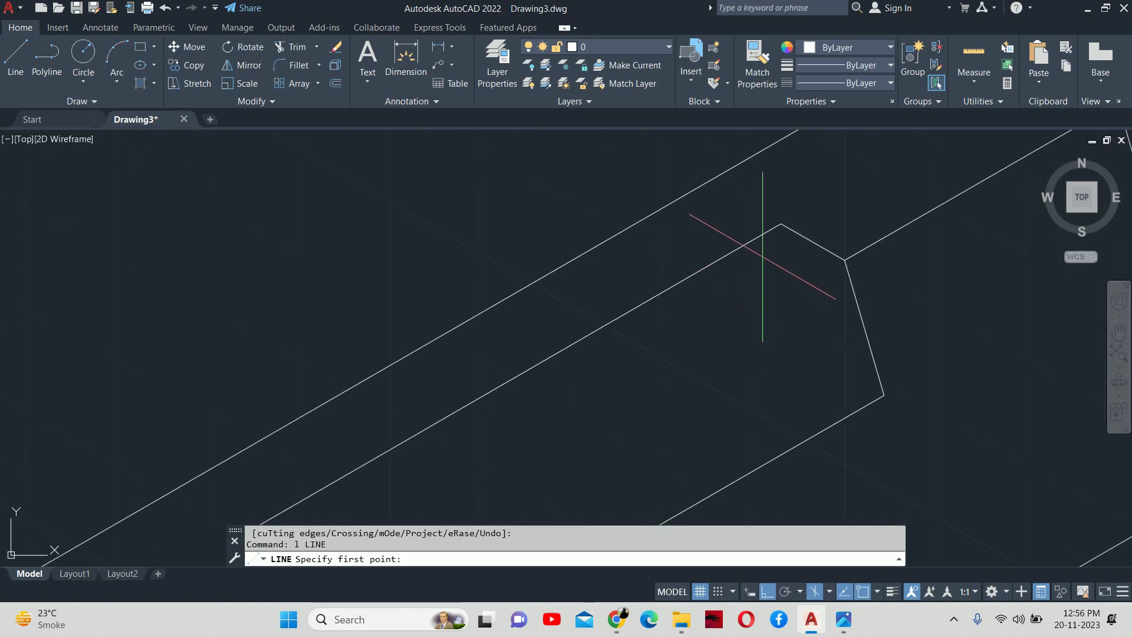
pyautogui.click(780, 224)
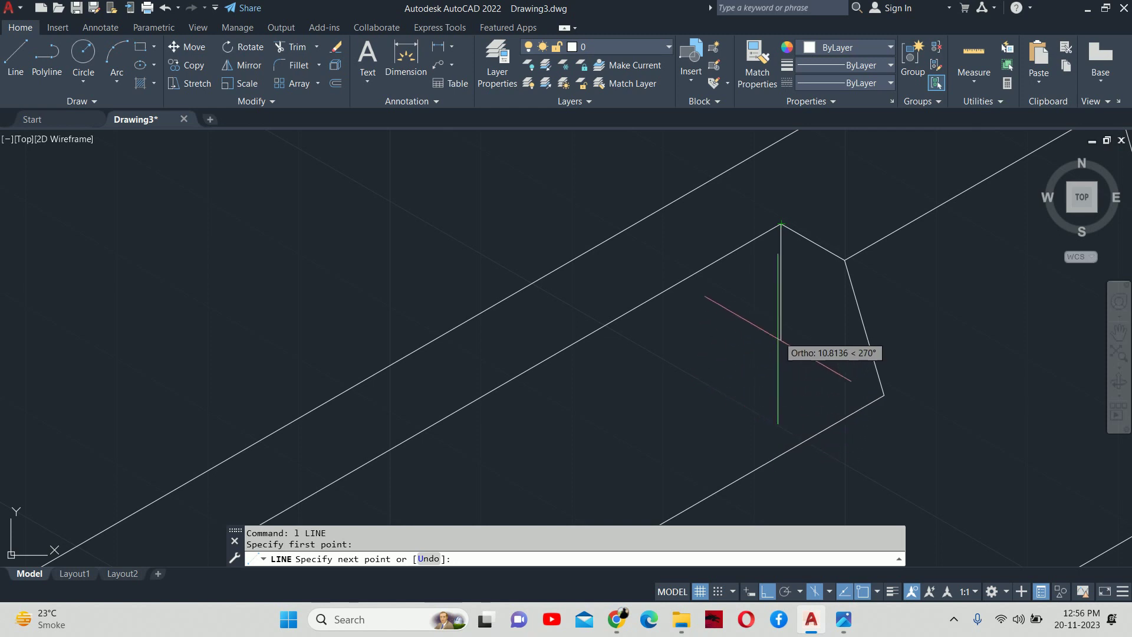
pyautogui.scroll(2, 778, 339)
pyautogui.click(781, 463)
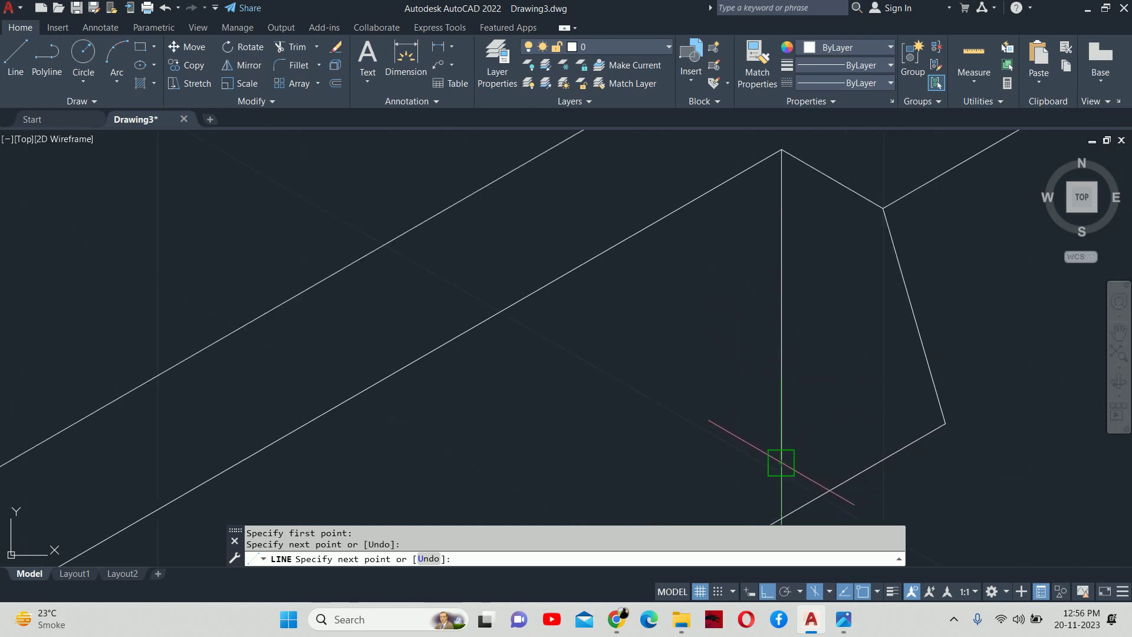
pyautogui.press('Escape')
pyautogui.press('Escape')
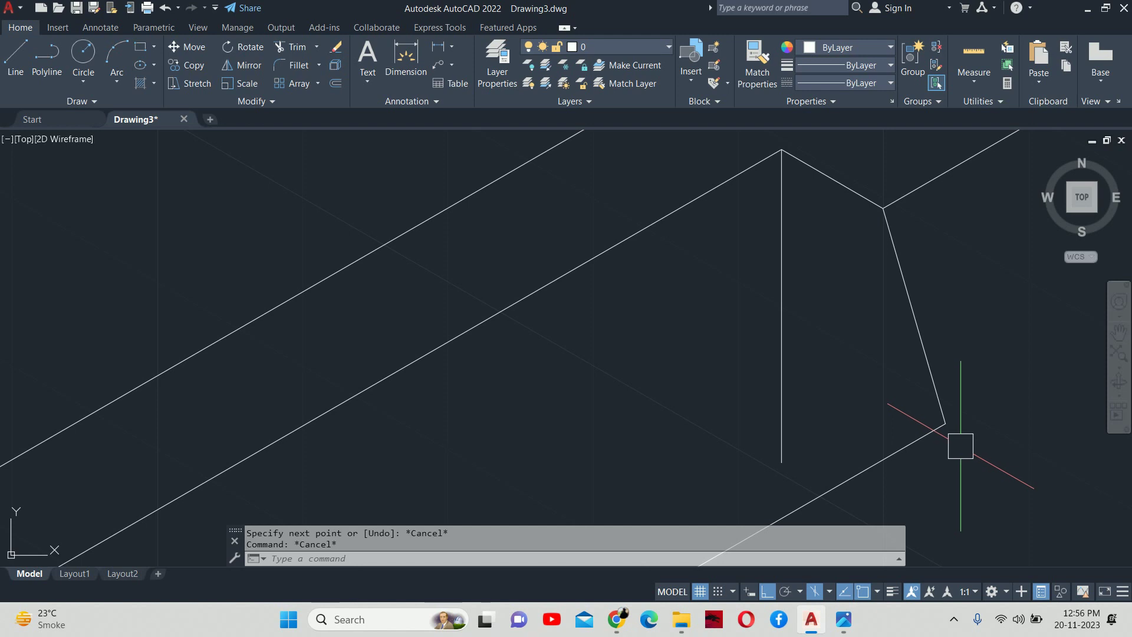
# Draw the slot's slanted edge from the ledge corner
pyautogui.press('space')
pyautogui.click(945, 423)
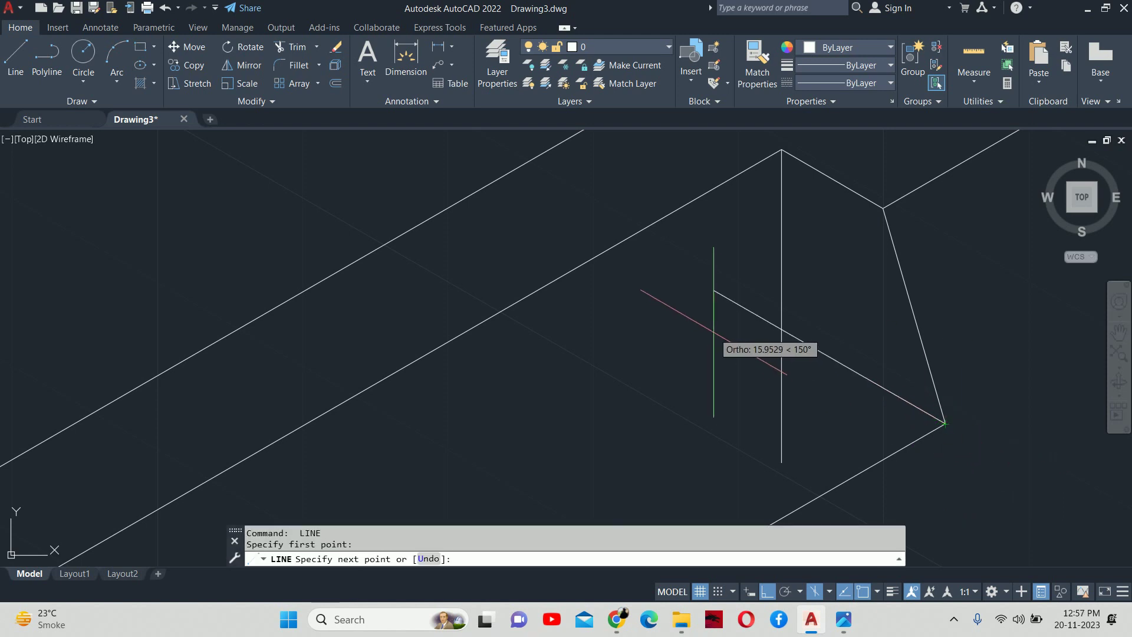
pyautogui.click(733, 334)
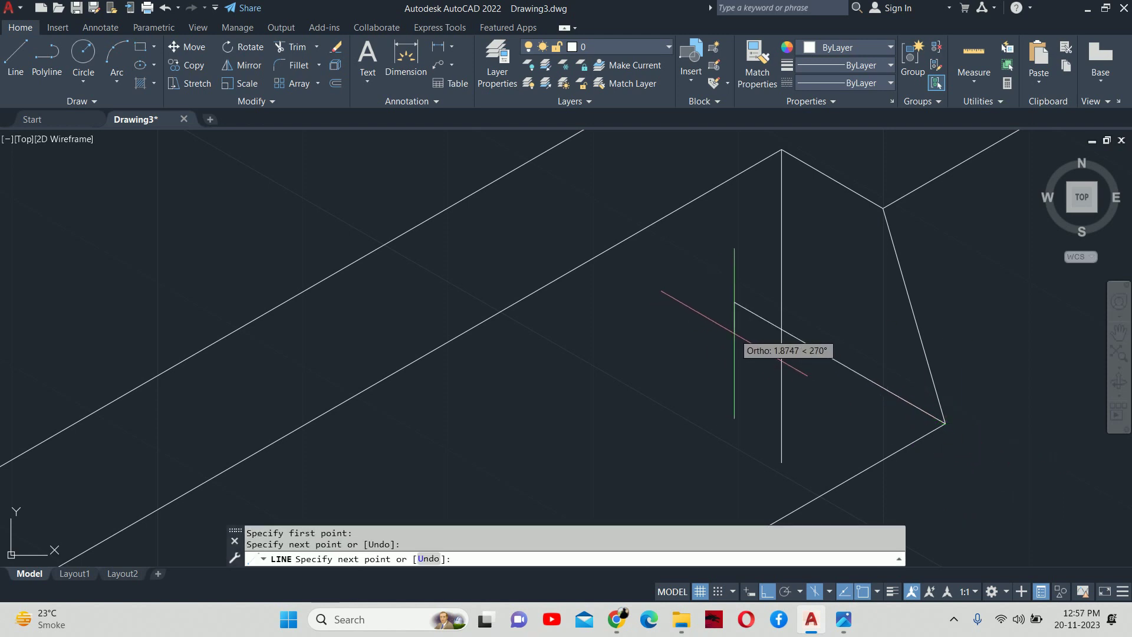
pyautogui.press('F5')
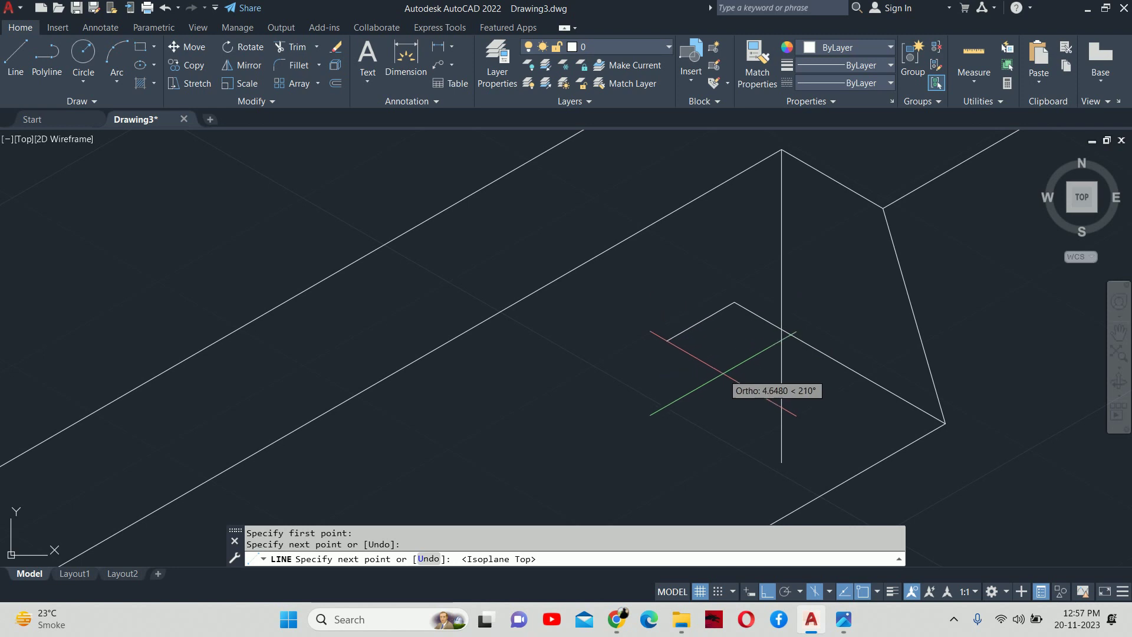
pyautogui.press('space')
pyautogui.press('space')
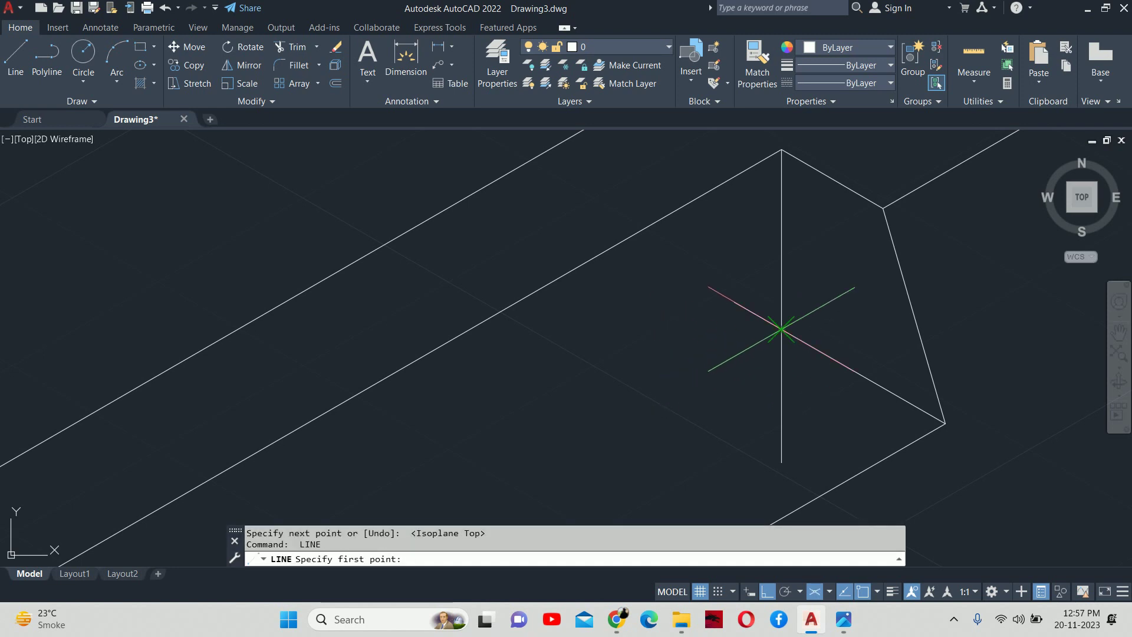
# Draw the slot's long edge line from the slot corner on the top isoplane
pyautogui.click(781, 328)
pyautogui.scroll(-2, 750, 356)
pyautogui.scroll(3, 701, 381)
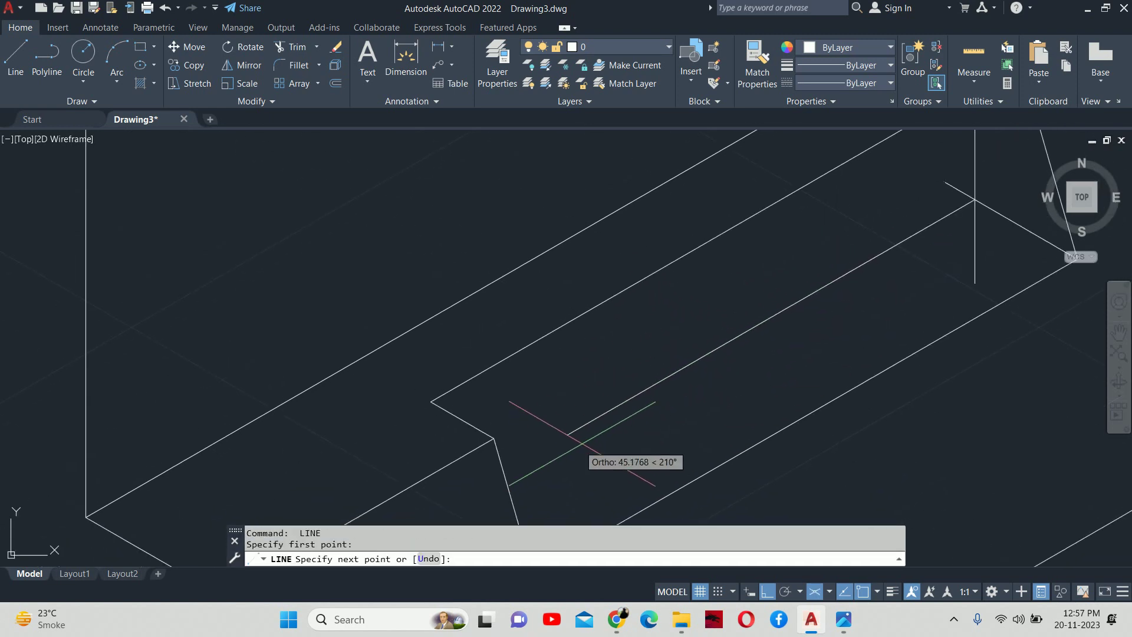
pyautogui.scroll(1, 583, 412)
pyautogui.scroll(1, 525, 413)
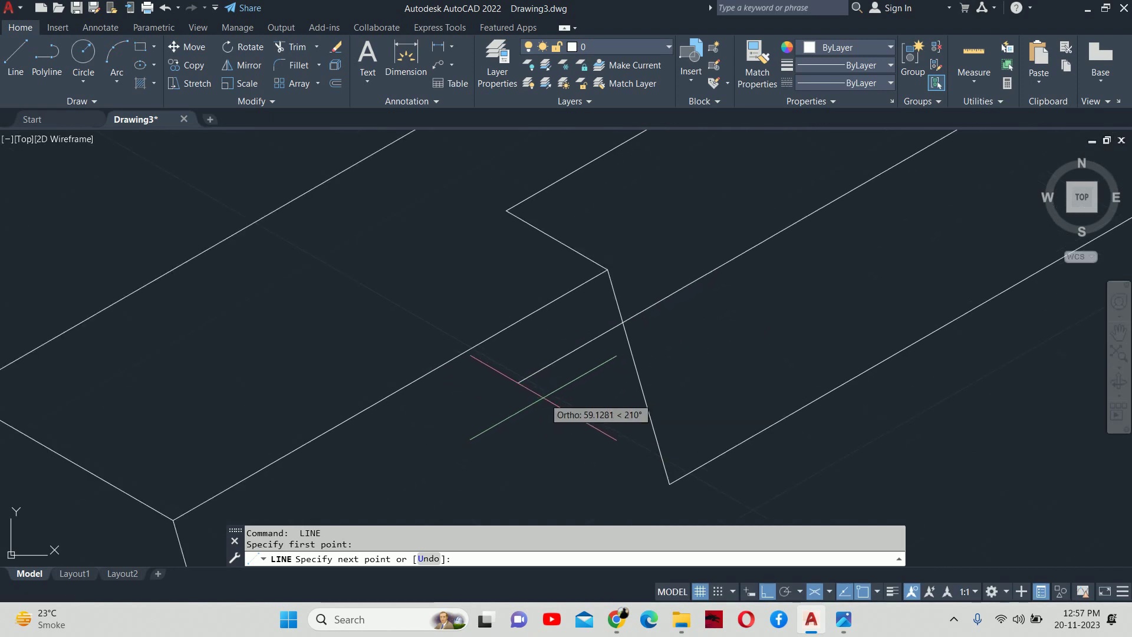
pyautogui.click(543, 397)
pyautogui.press('Escape')
pyautogui.scroll(-2, 560, 412)
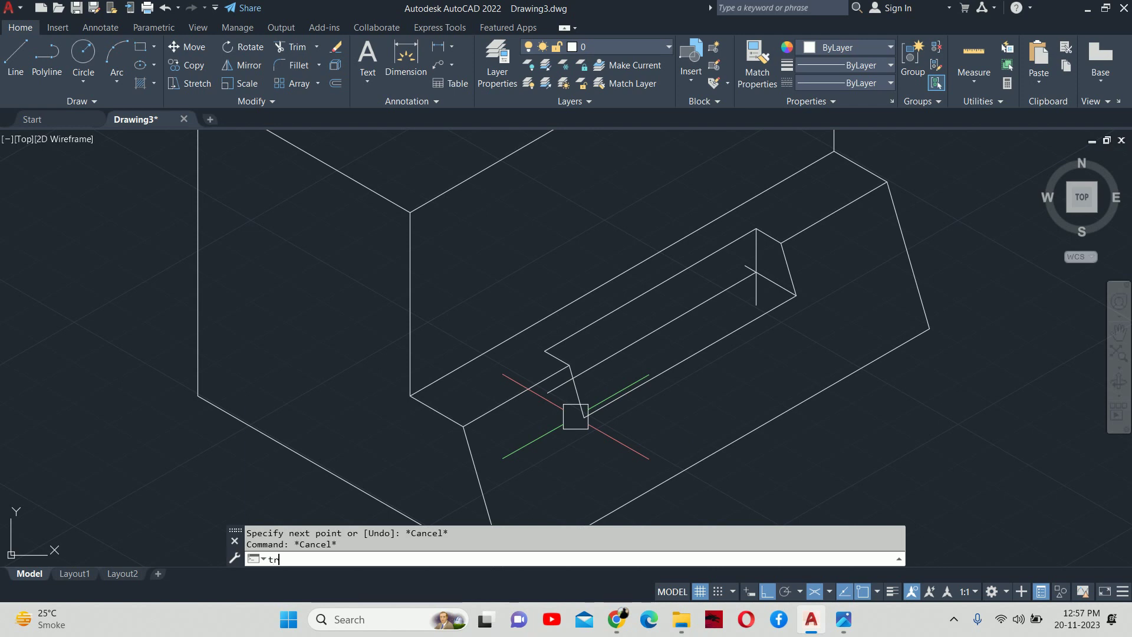
# Trim the stray line ends at the ledge slot corner
pyautogui.press('Return')
pyautogui.scroll(2, 568, 379)
pyautogui.scroll(2, 553, 373)
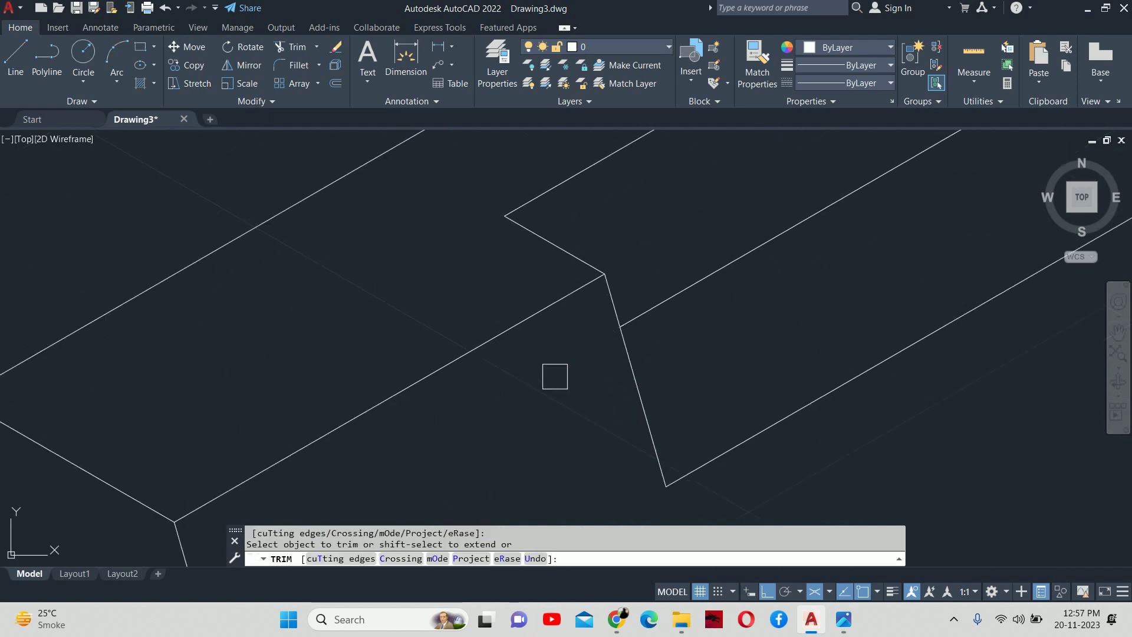
pyautogui.scroll(2, 825, 330)
pyautogui.scroll(2, 737, 334)
pyautogui.moveTo(736, 334); pyautogui.dragTo(658, 439, button='middle')
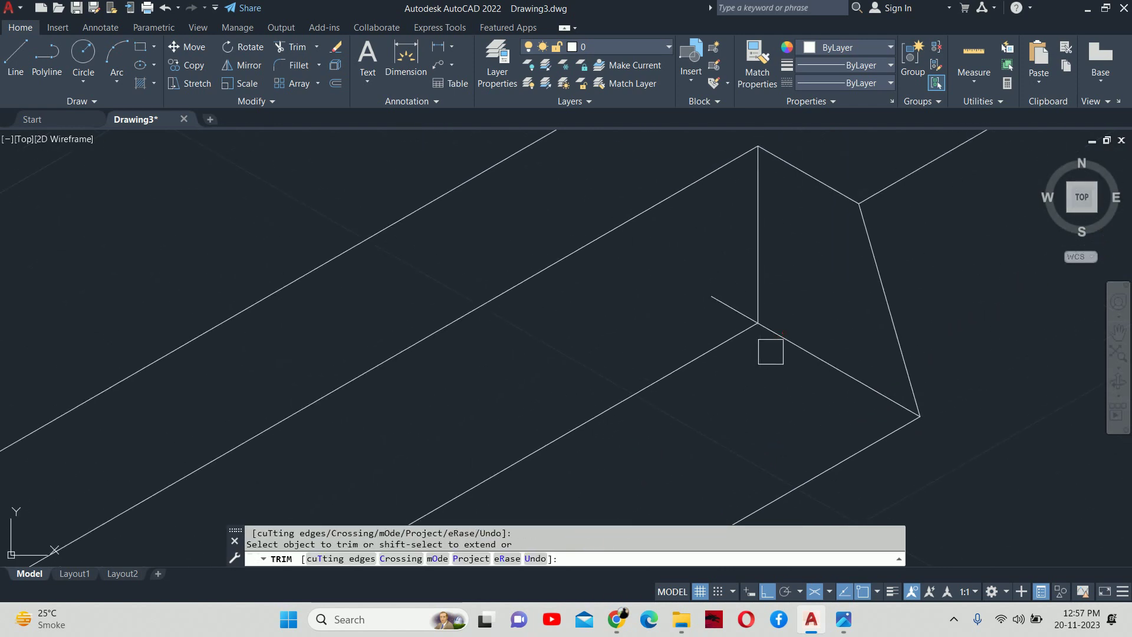
pyautogui.press('Escape')
# Zoom out to the whole block and bring up the reference drawing image
pyautogui.scroll(-5, 708, 292)
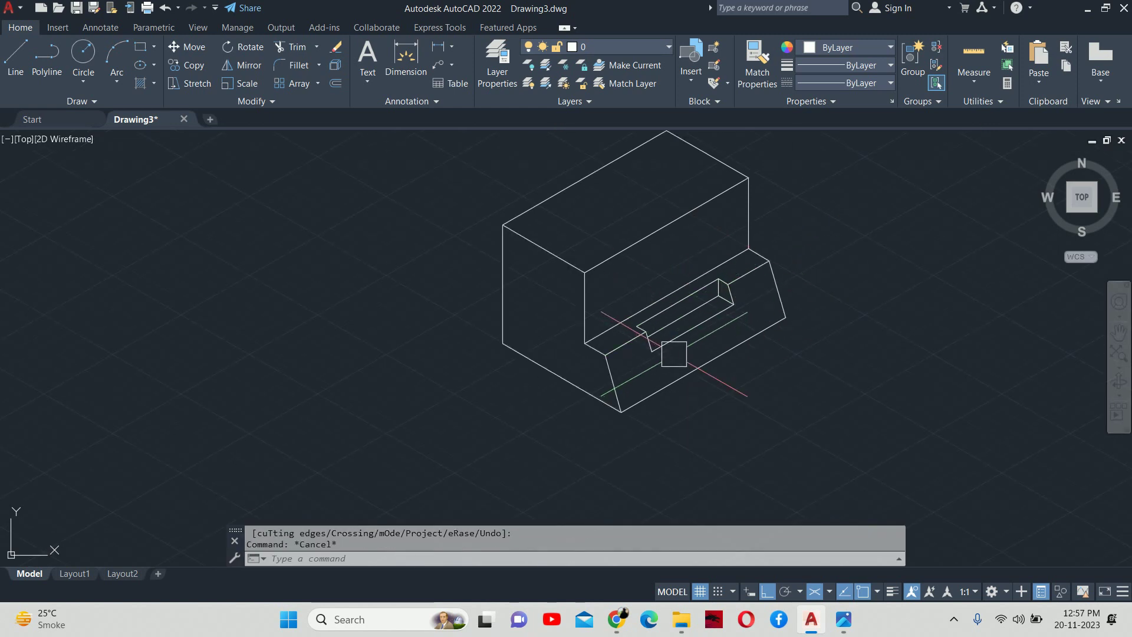
pyautogui.scroll(4, 634, 308)
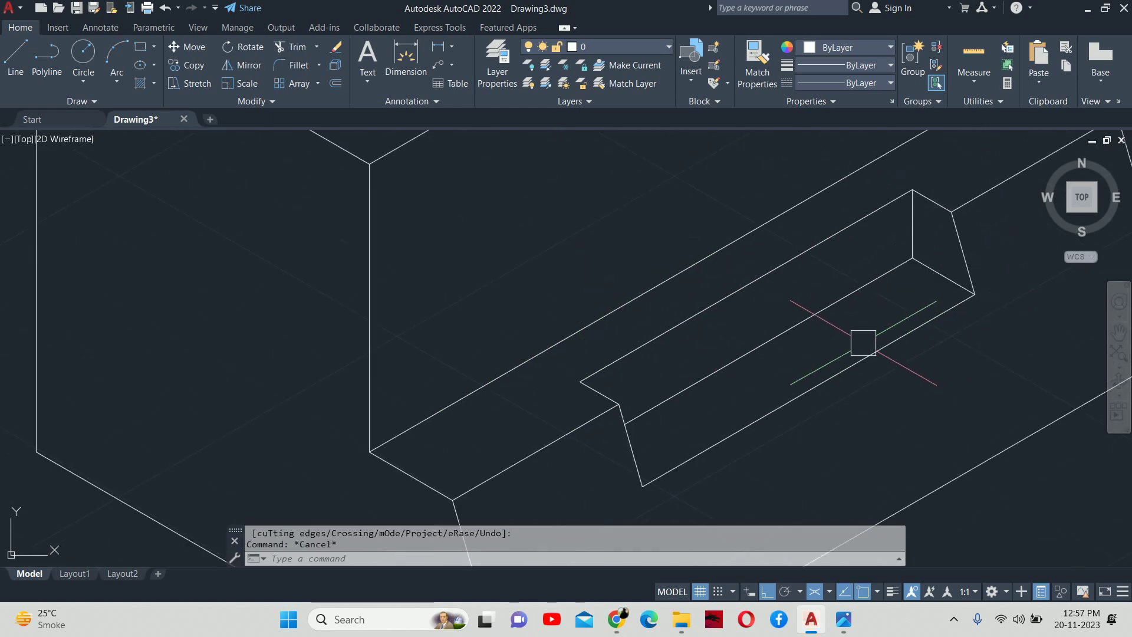
pyautogui.scroll(-3, 861, 336)
pyautogui.moveTo(861, 331); pyautogui.dragTo(857, 330, button='middle')
pyautogui.scroll(-2, 858, 331)
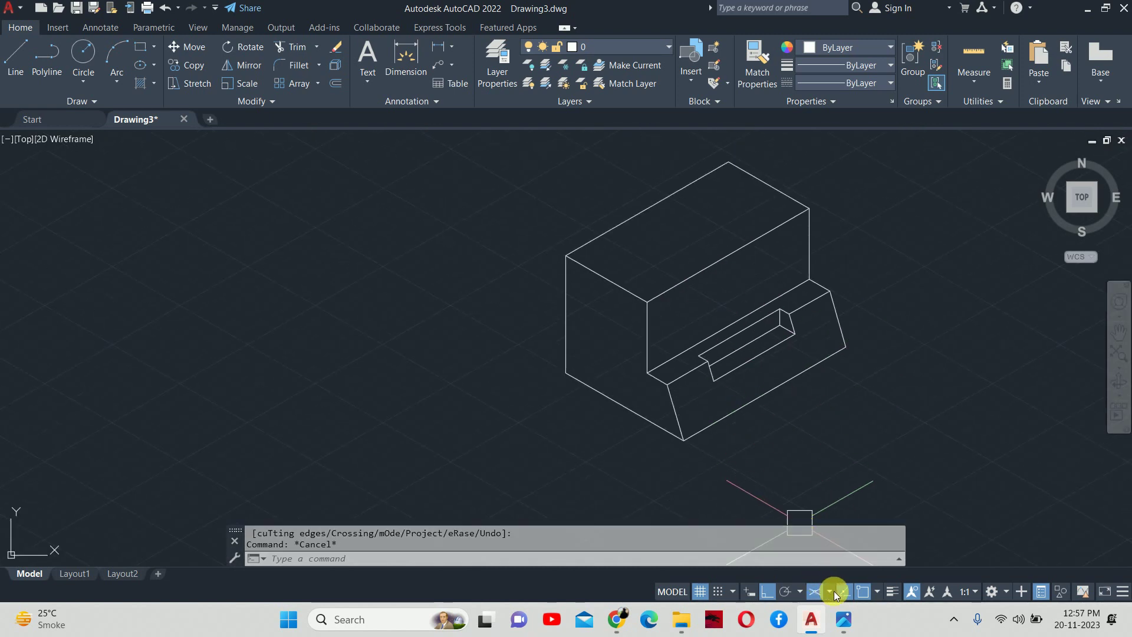
pyautogui.click(844, 618)
# Zoom out on 004.jpg to read the cutout dimensions, then return to AutoCAD
pyautogui.scroll(-3, 810, 254)
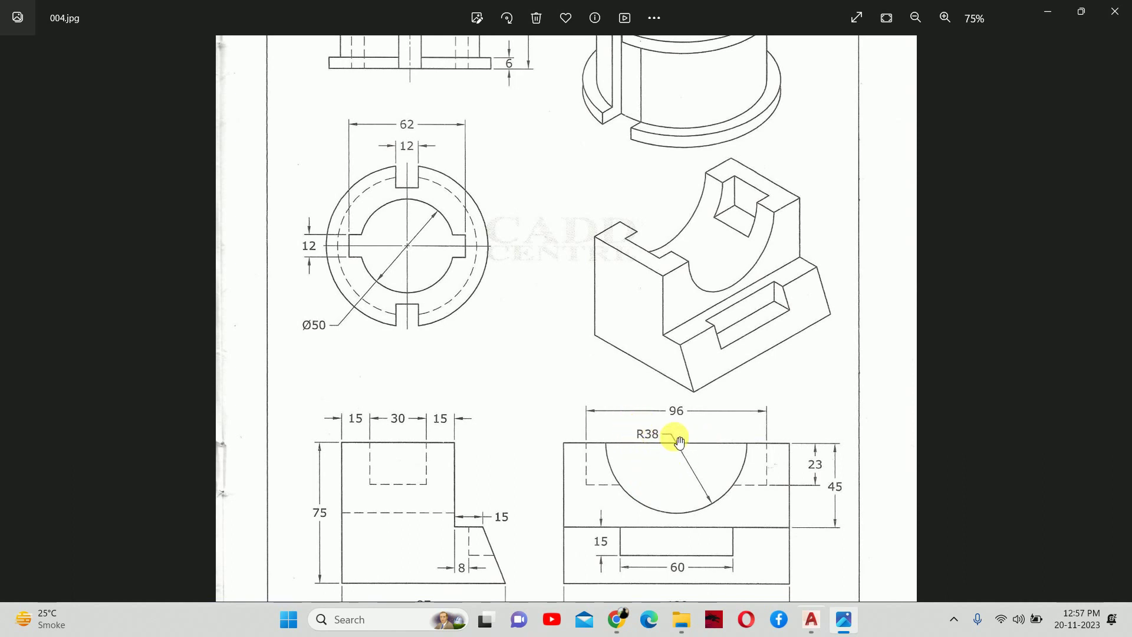
pyautogui.hotkey('alt', 'Tab')
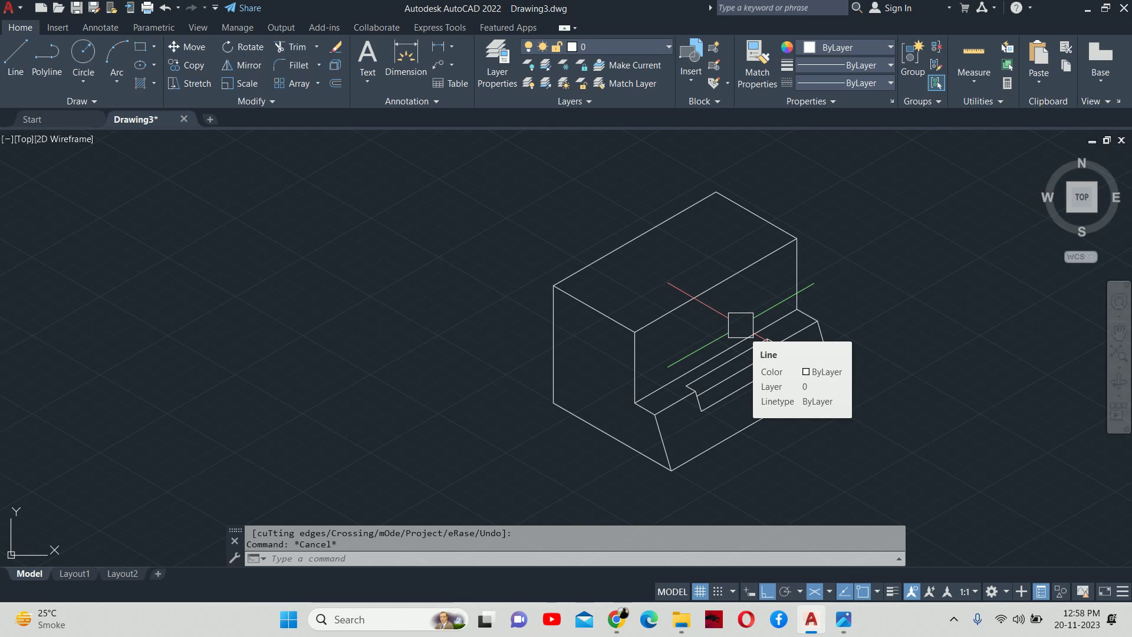
# Draw a radius-30 isocircle on the right isoplane centred at the top-edge midpoint
pyautogui.write('el')
pyautogui.press('Return')
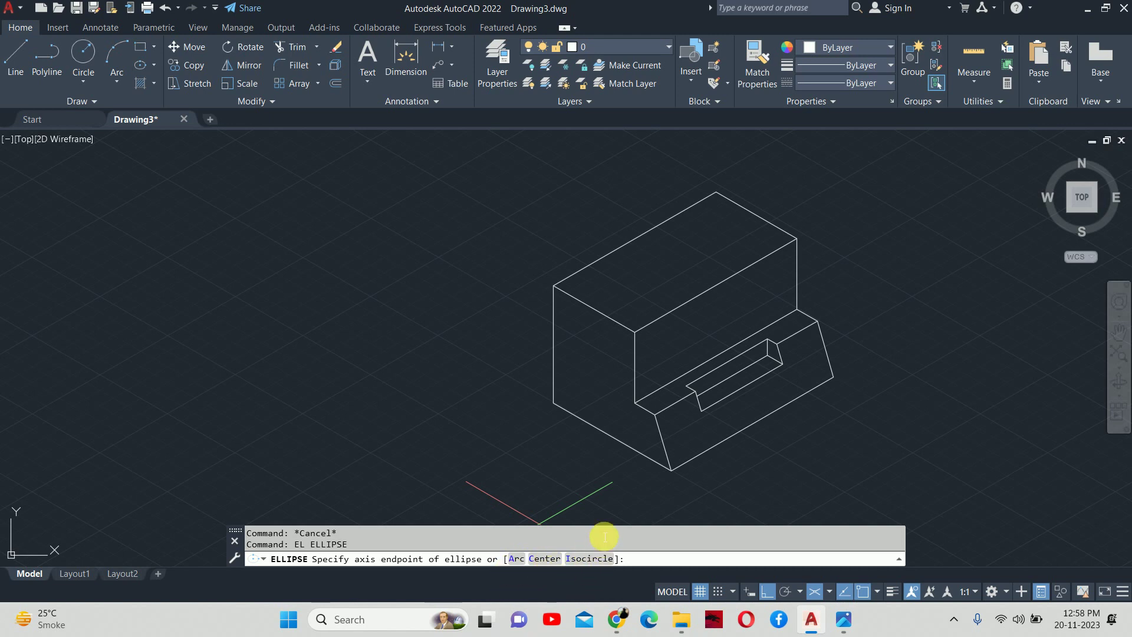
pyautogui.press('Return')
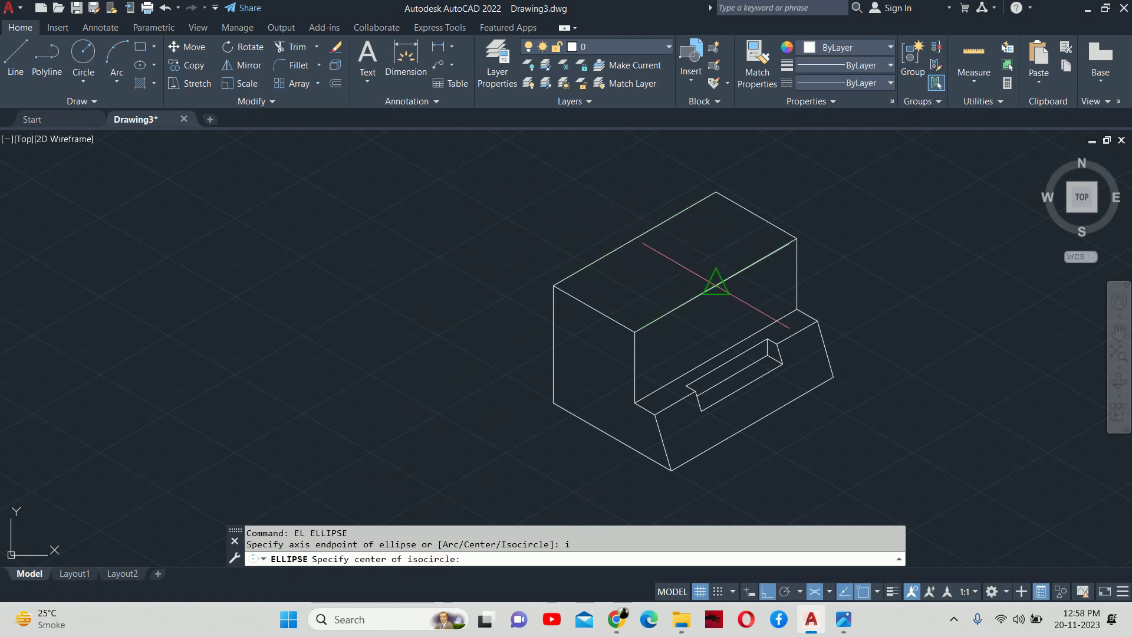
pyautogui.click(716, 285)
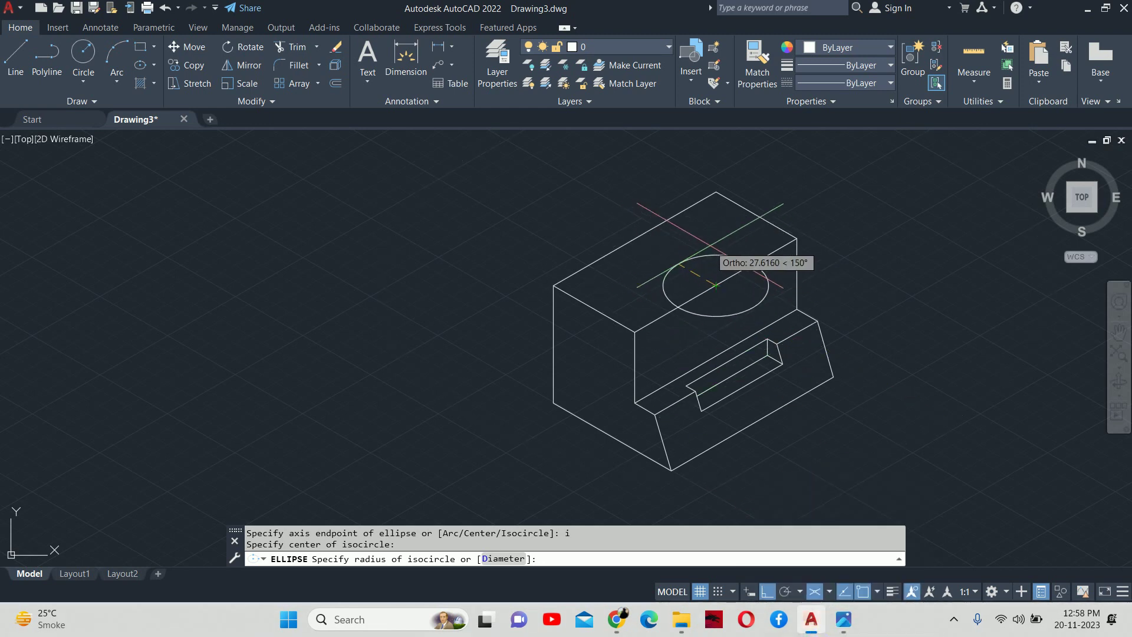
pyautogui.press('F5')
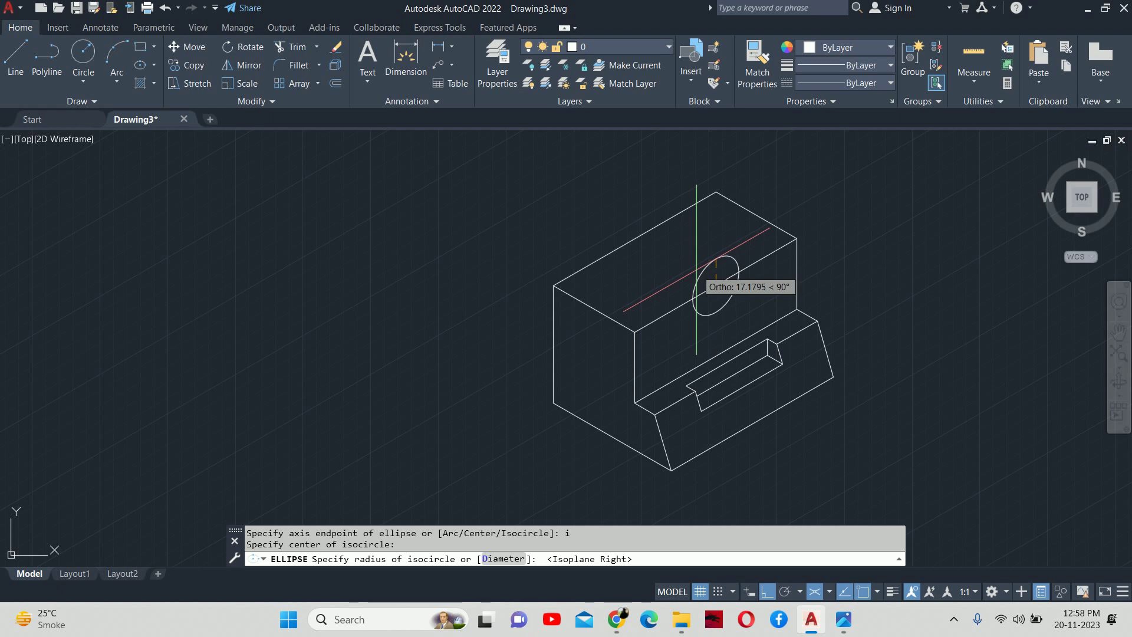
pyautogui.write('30')
pyautogui.press('Return')
pyautogui.press('Escape')
pyautogui.press('Escape')
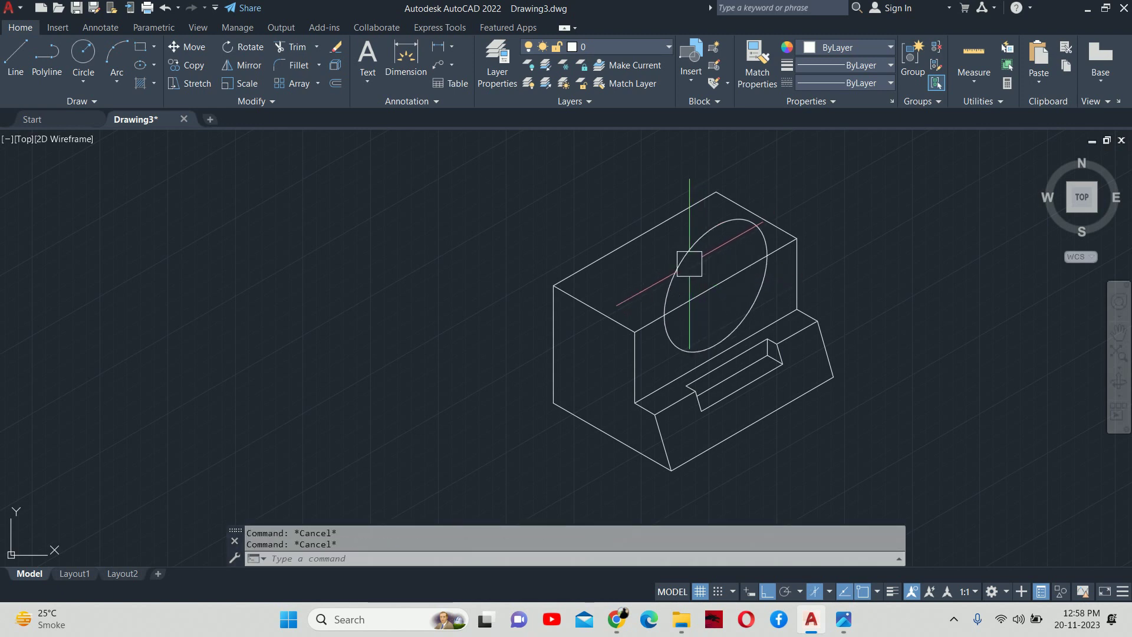
# Trim the isocircle's upper half to leave the semicircular cutout
pyautogui.write('tr')
pyautogui.press('Return')
pyautogui.click(677, 259)
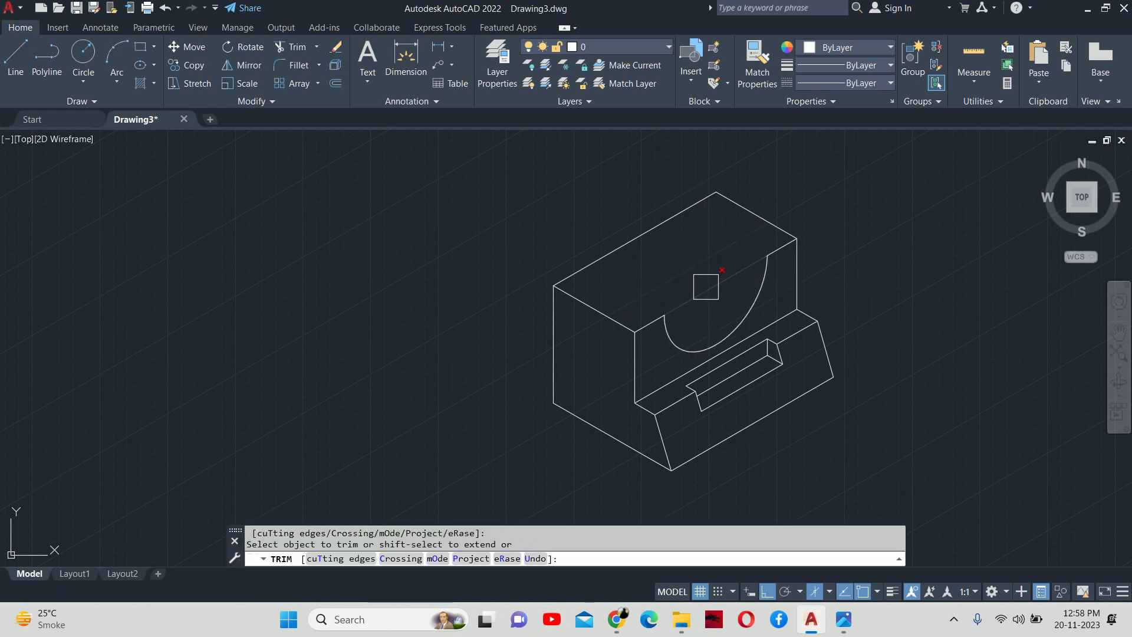
pyautogui.press('Escape')
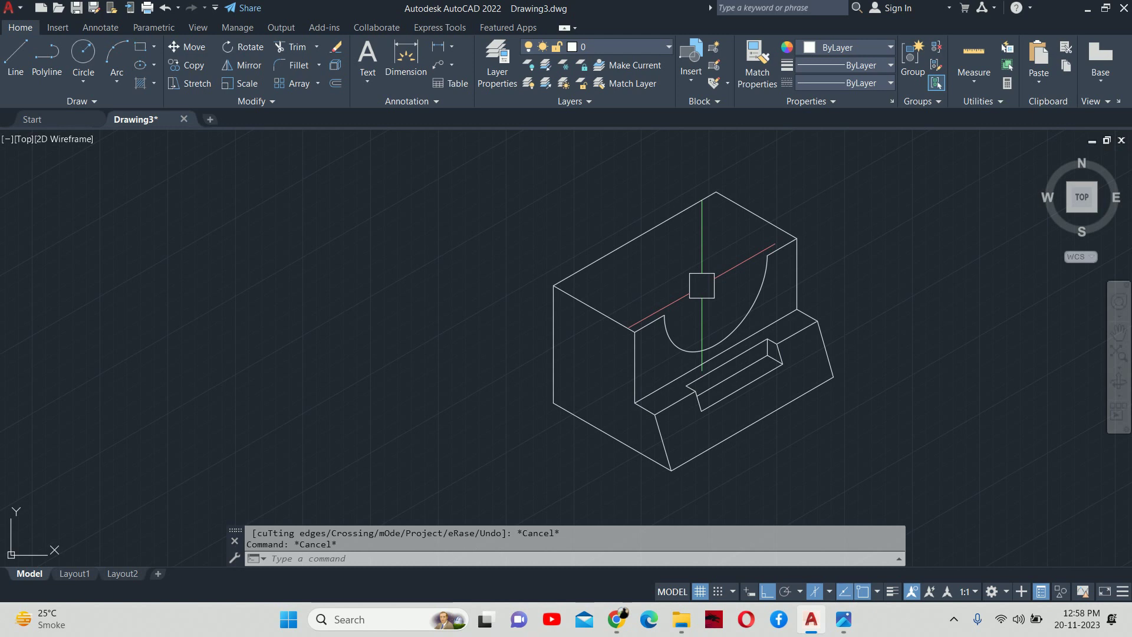
# Copy the front-left top edge from its corner to a new position
pyautogui.write('co')
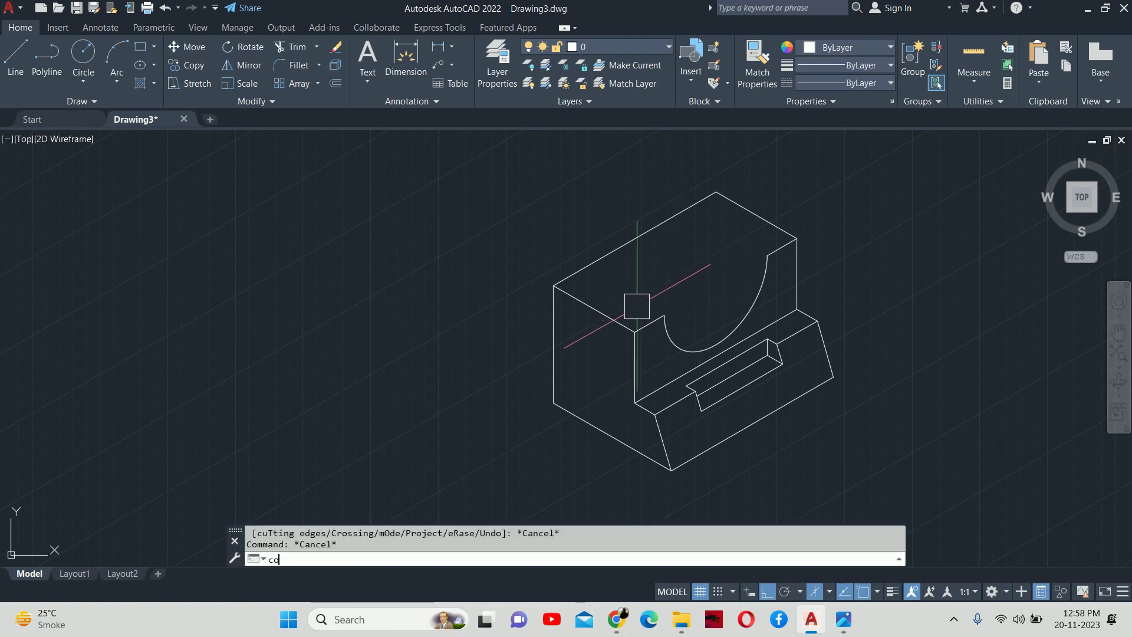
pyautogui.press('Return')
pyautogui.click(577, 301)
pyautogui.scroll(5, 701, 357)
pyautogui.press('Return')
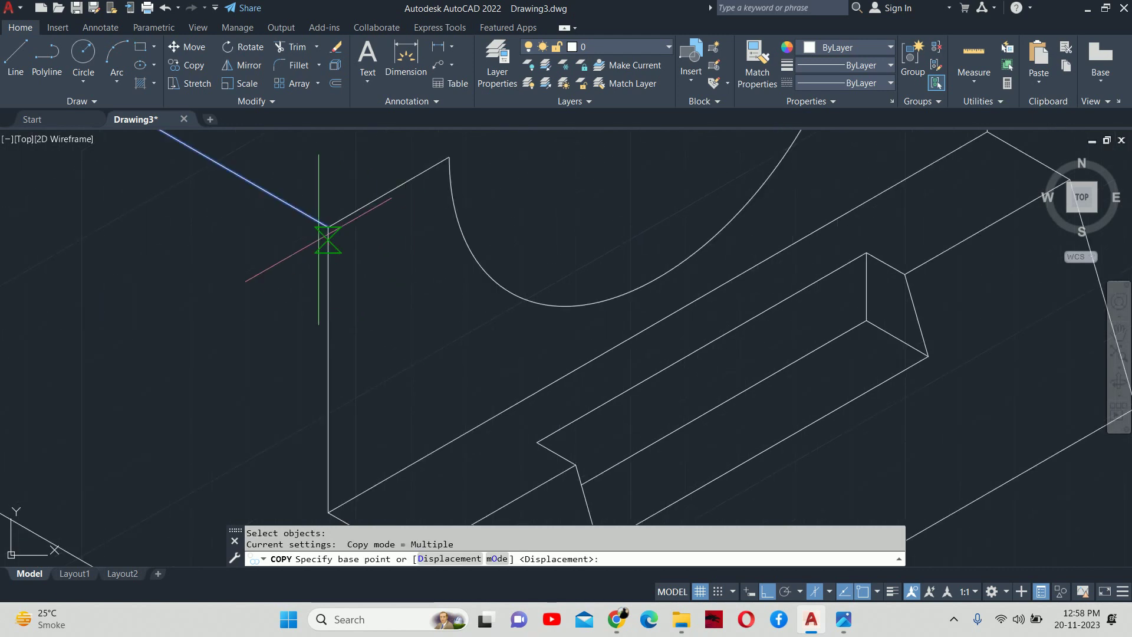
pyautogui.click(327, 225)
pyautogui.scroll(-2, 472, 325)
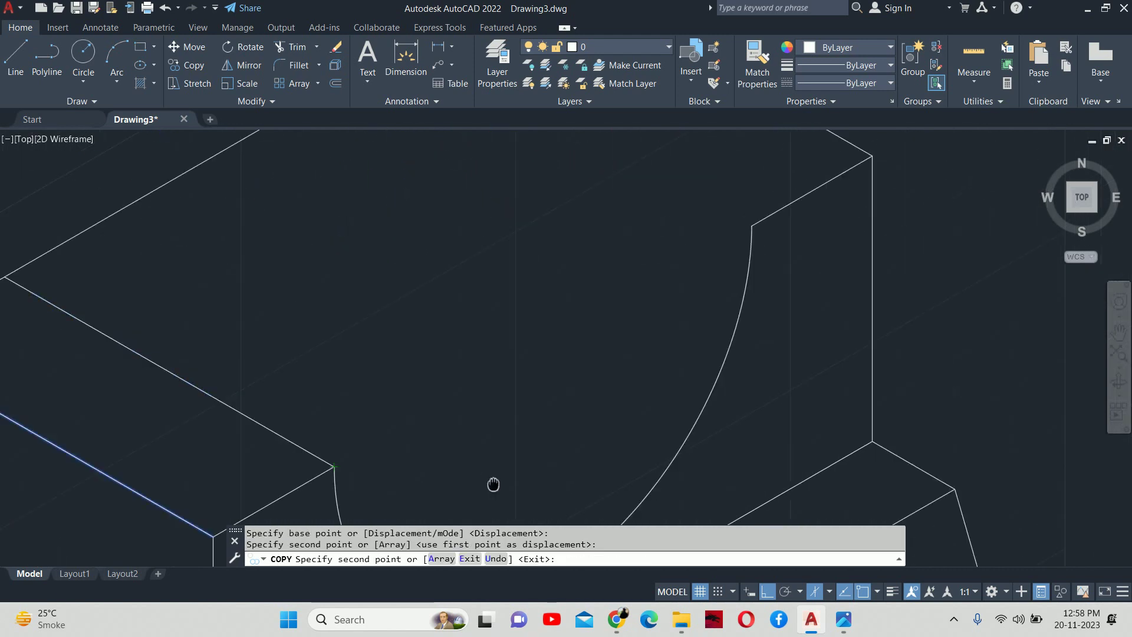
pyautogui.click(753, 233)
pyautogui.press('Return')
# Cancel the leftover copy prompt and check the reference image before returning to AutoCAD
pyautogui.scroll(-4, 749, 245)
pyautogui.press('Escape')
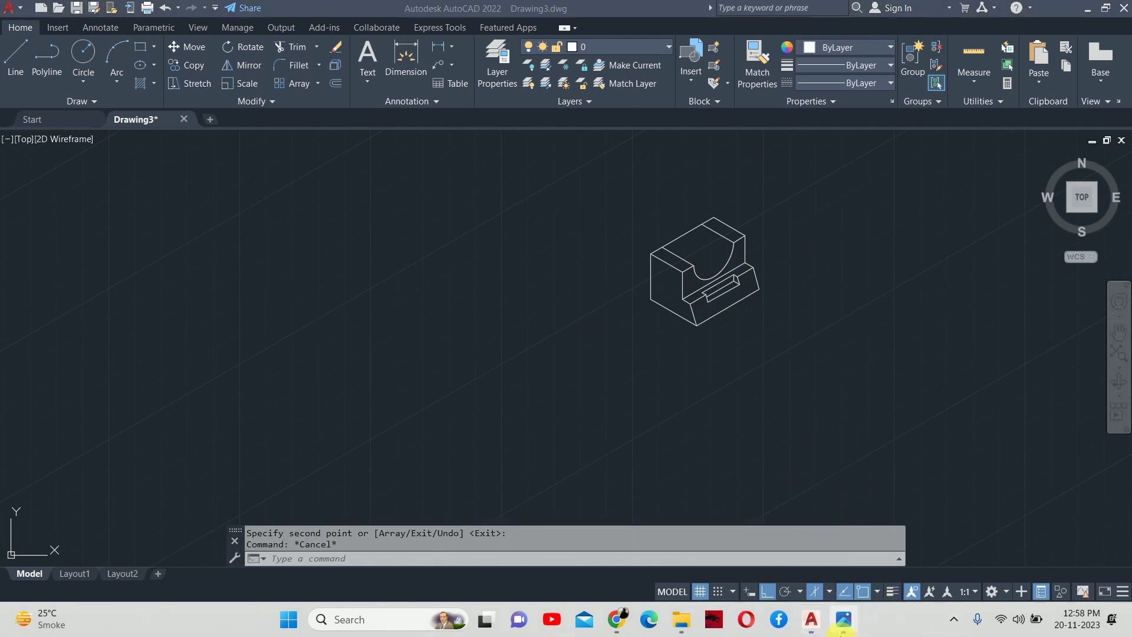
pyautogui.click(841, 628)
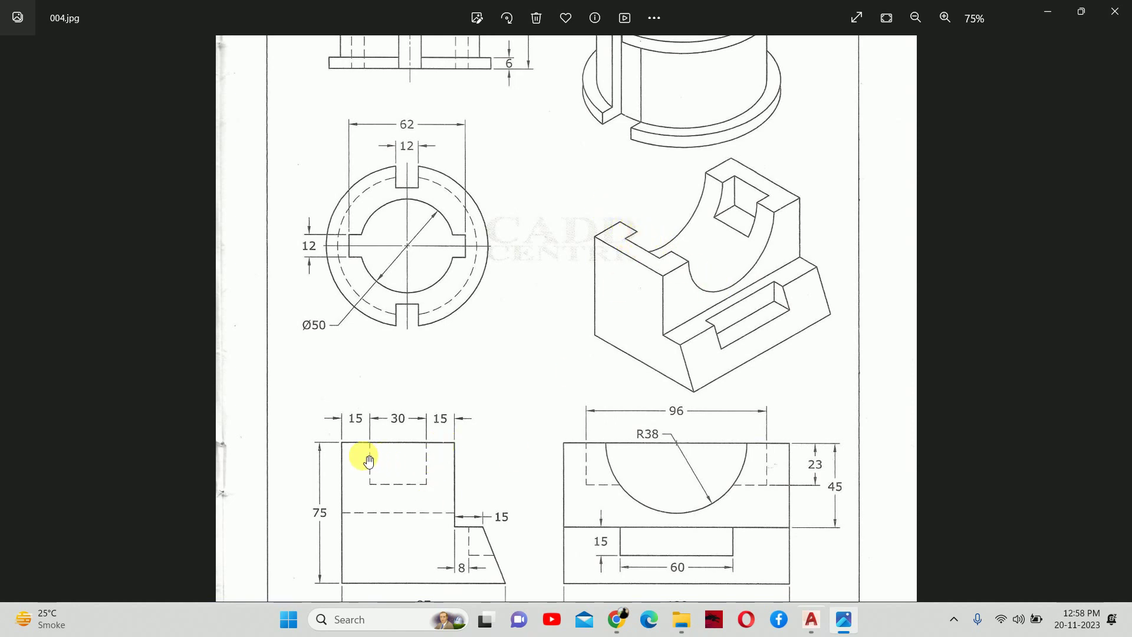
pyautogui.hotkey('alt', 'Tab')
# Select the block's long top front edge and snap the copy base at its end
pyautogui.scroll(3, 644, 224)
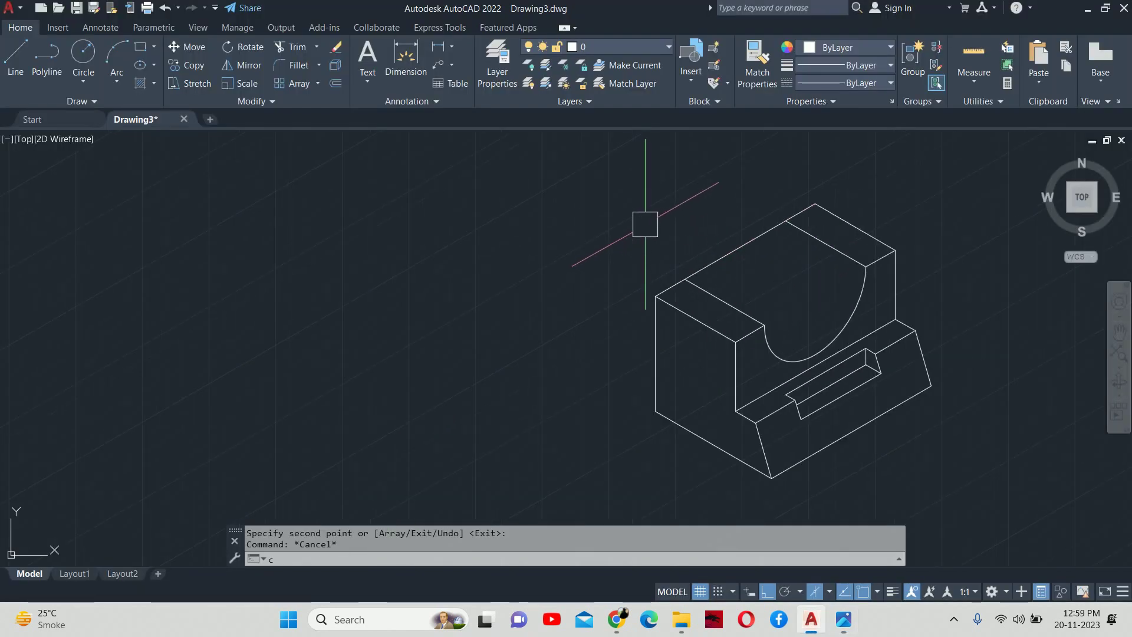
pyautogui.press('Escape')
pyautogui.press('Return')
pyautogui.click(728, 254)
pyautogui.press('Return')
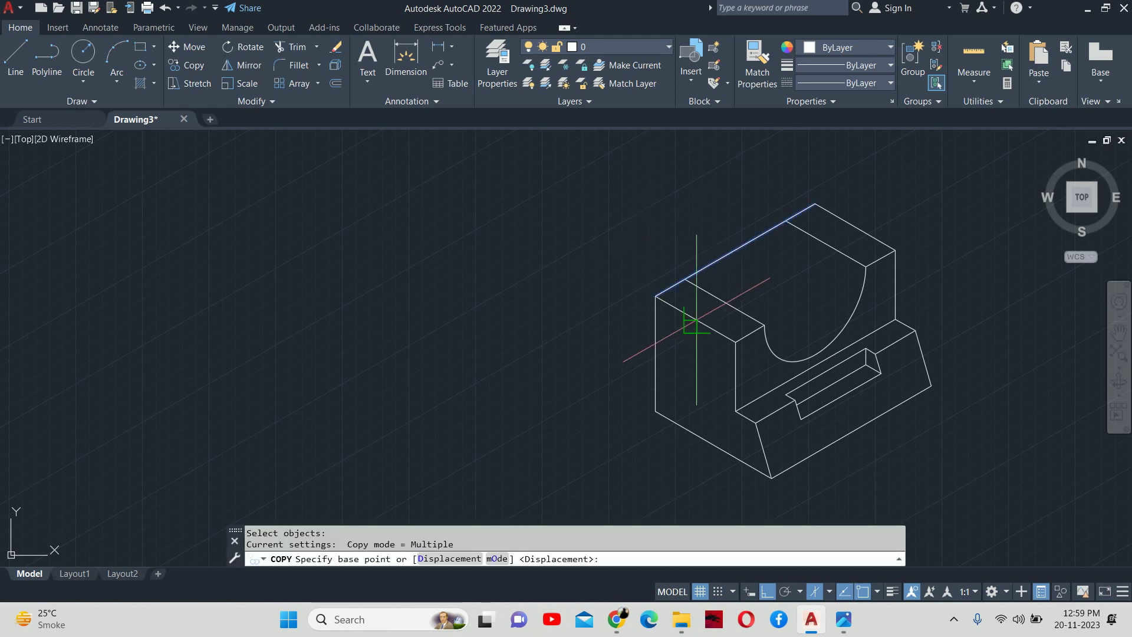
pyautogui.click(655, 297)
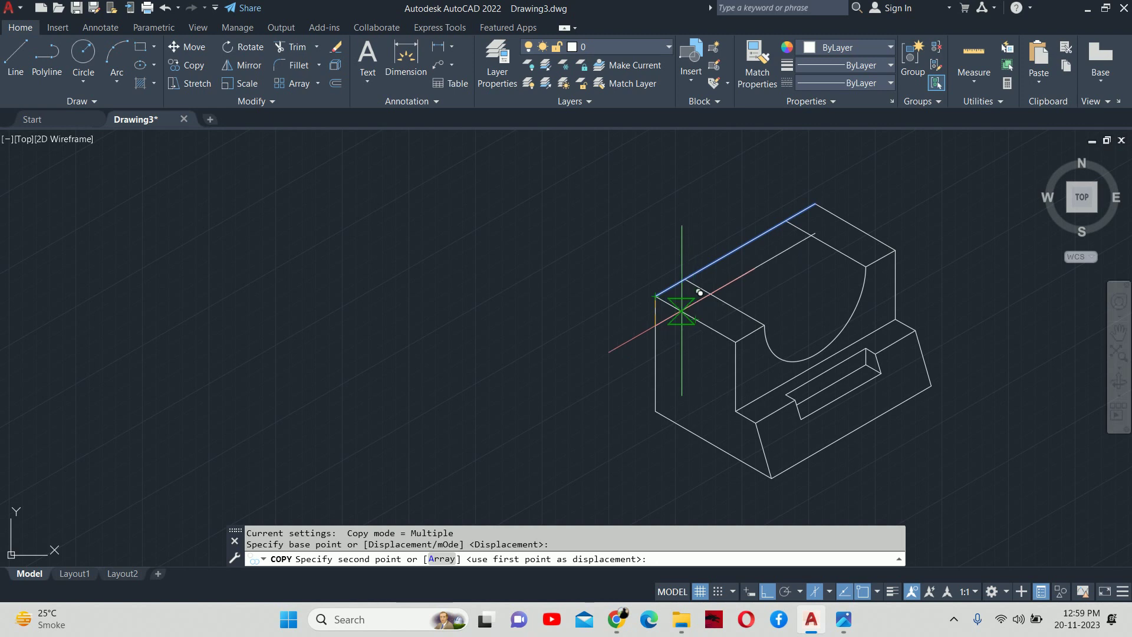
# Place copies 15 and 45 units away on the left isoplane, then view the reference image
pyautogui.press('F5')
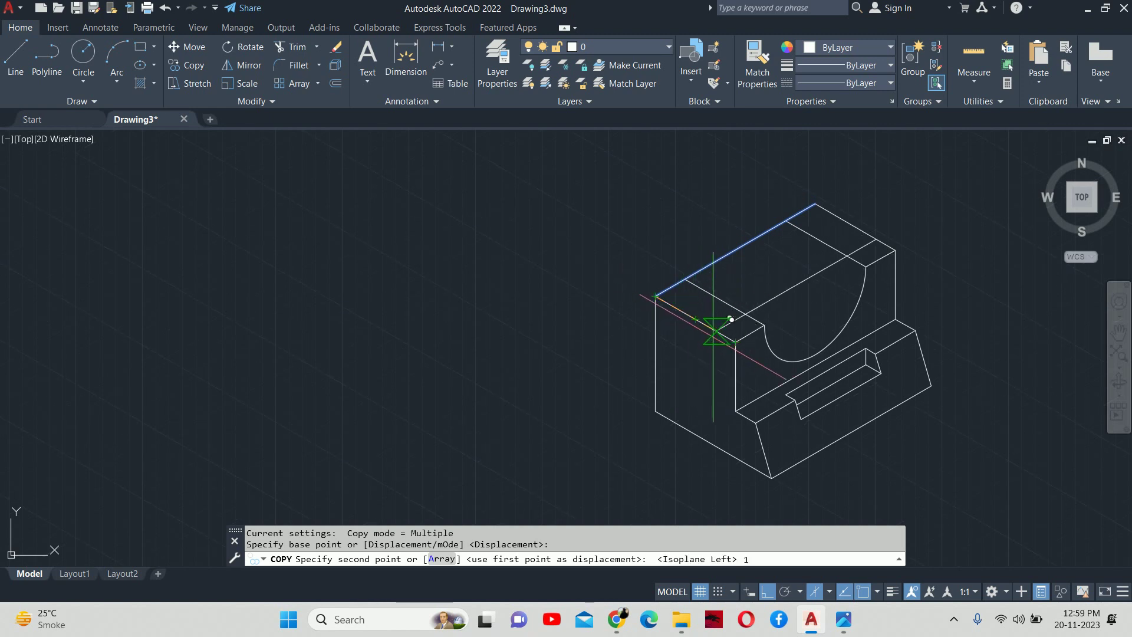
pyautogui.write('15')
pyautogui.press('Return')
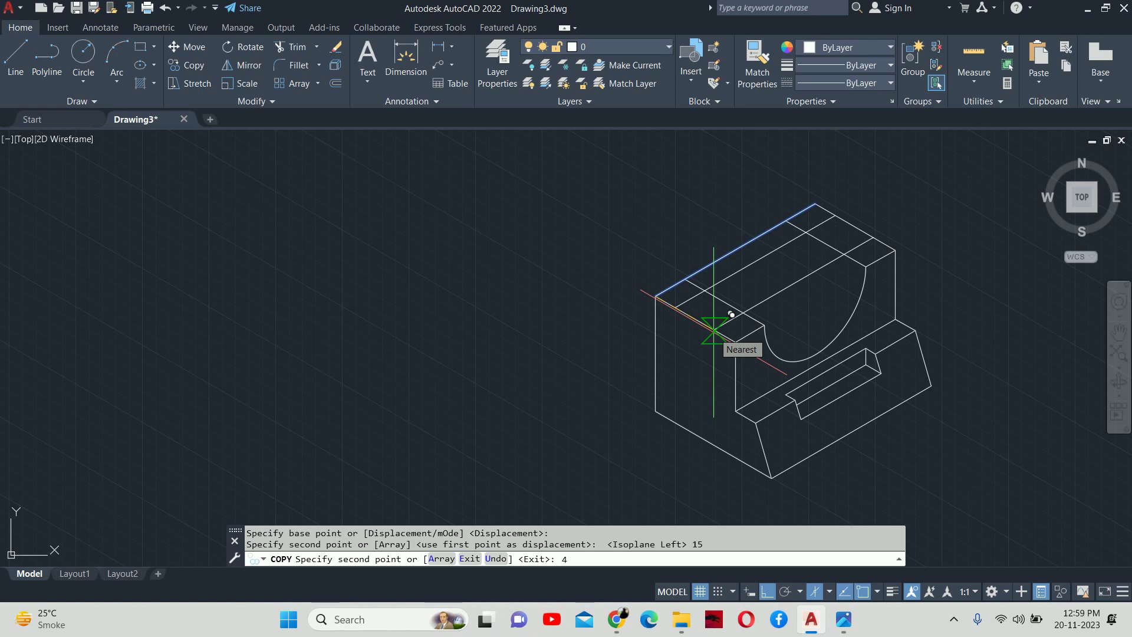
pyautogui.write('5')
pyautogui.press('Return')
pyautogui.press('Escape')
pyautogui.press('Escape')
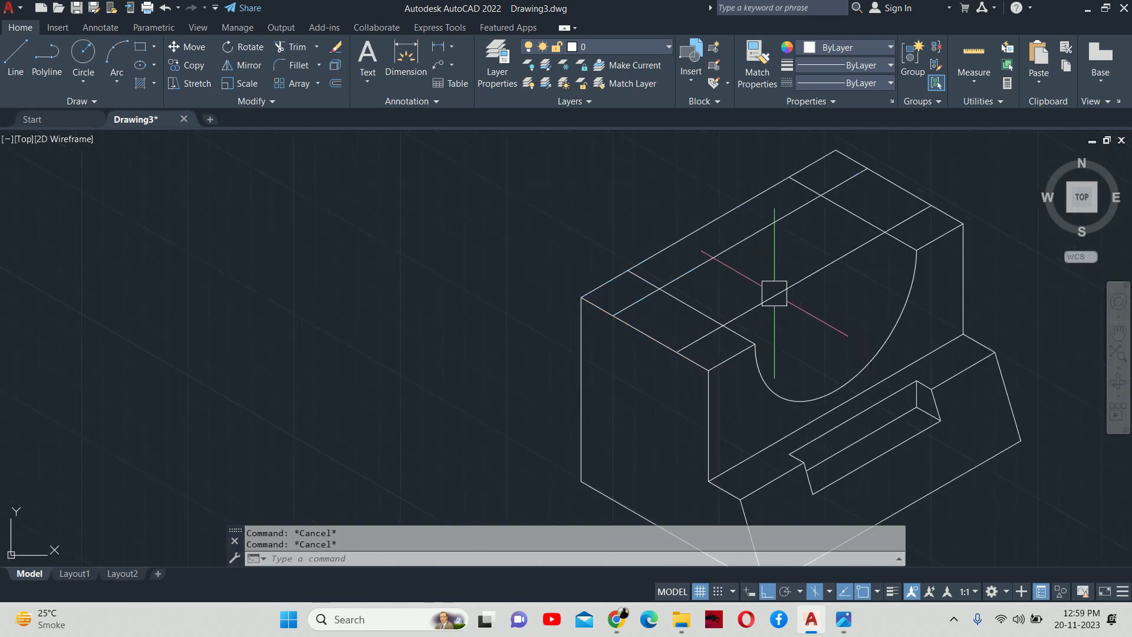
pyautogui.scroll(2, 782, 294)
pyautogui.hotkey('alt', 'Tab')
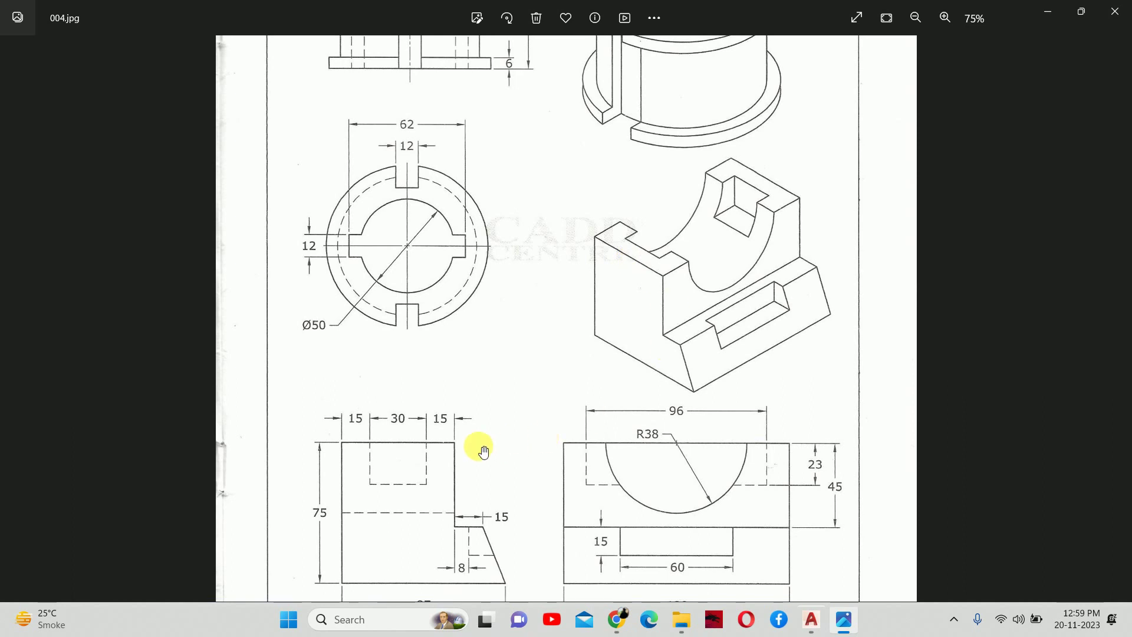
# Zoom around the 004.jpg reference to read the 15-30-15 notch and R38 cutout dimensions
pyautogui.scroll(-1, 660, 367)
pyautogui.scroll(-2, 645, 542)
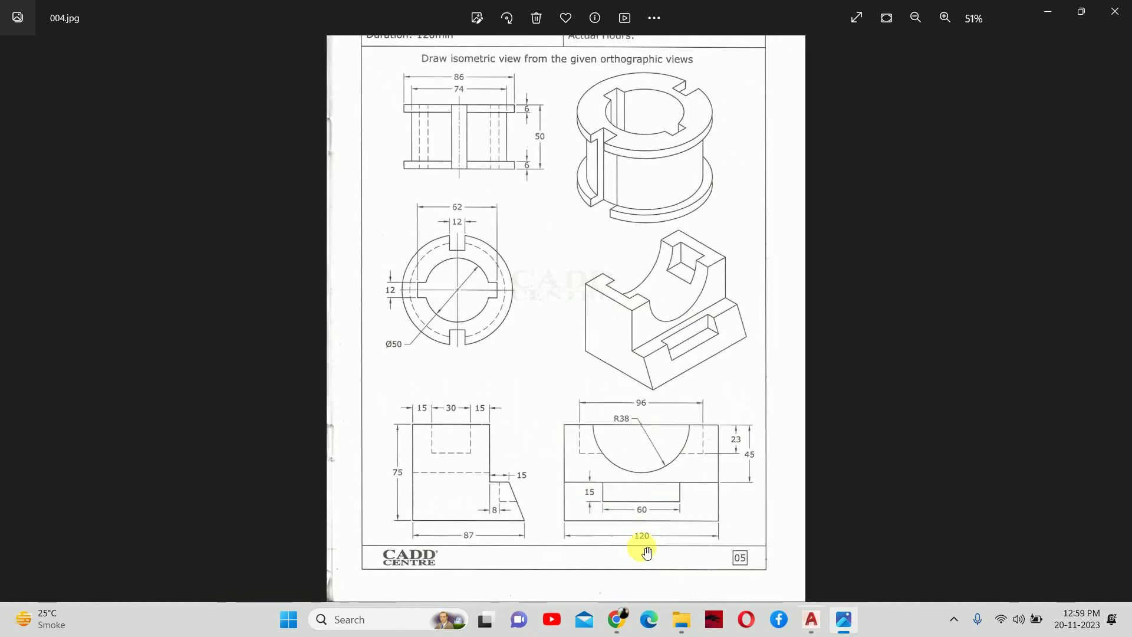
pyautogui.scroll(1, 624, 518)
pyautogui.scroll(4, 624, 518)
pyautogui.scroll(1, 638, 556)
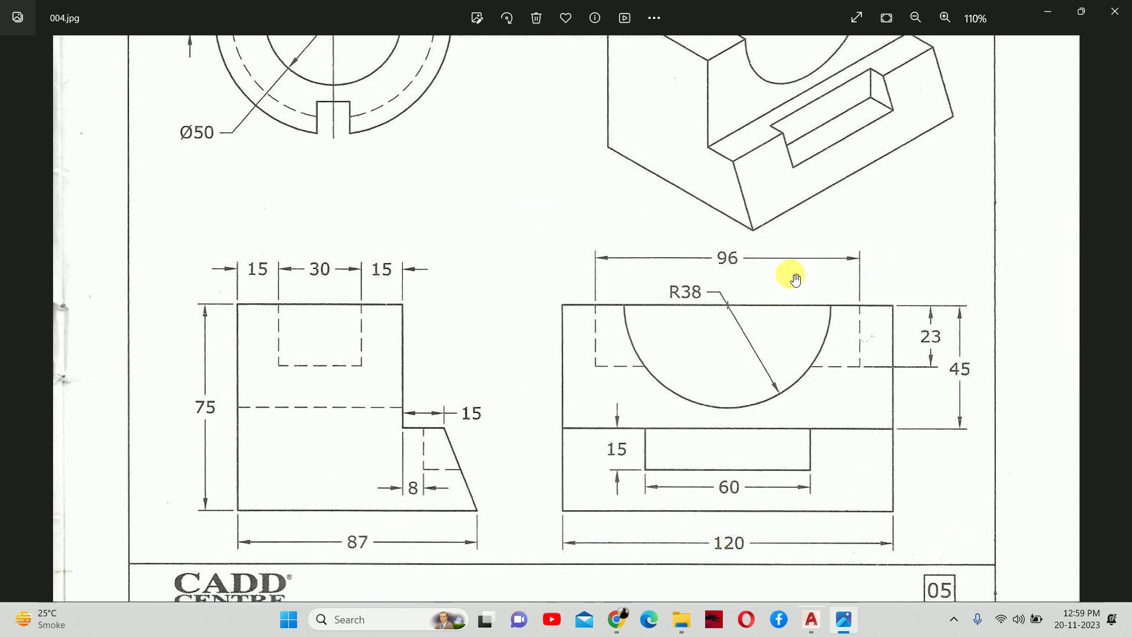
pyautogui.scroll(-2, 793, 280)
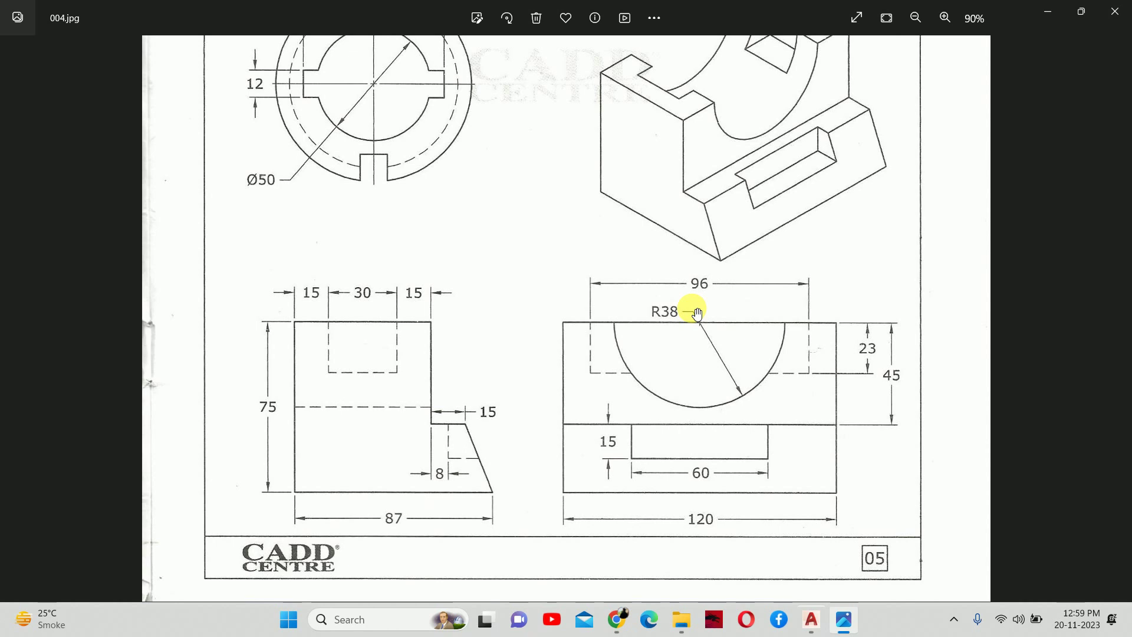
pyautogui.scroll(-1, 745, 258)
pyautogui.scroll(-2, 613, 251)
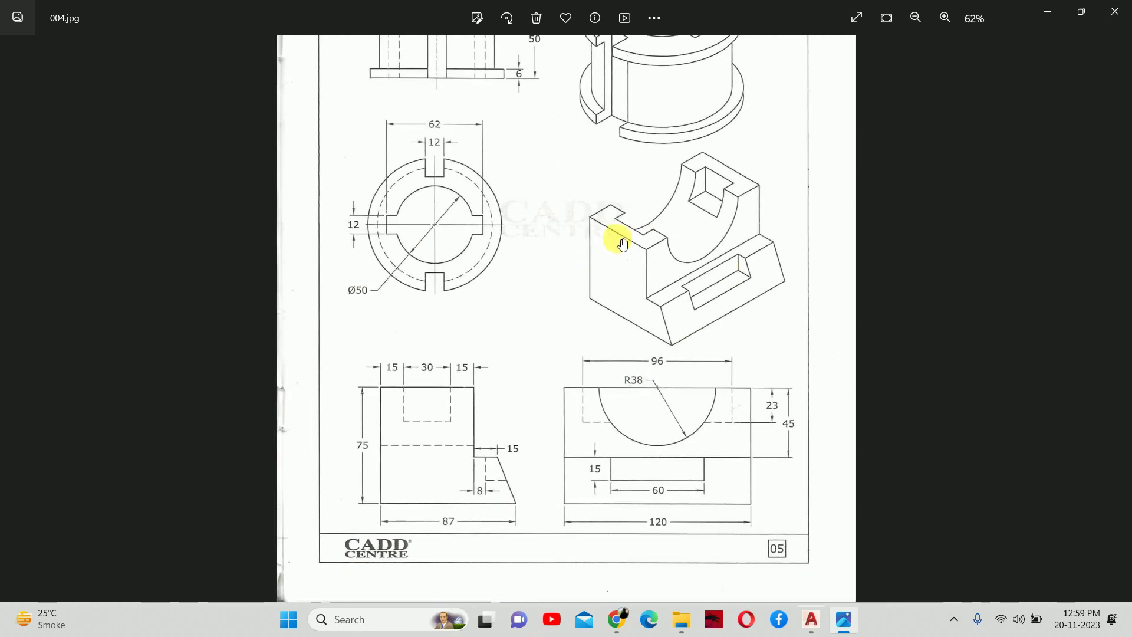
pyautogui.hotkey('alt', 'Tab')
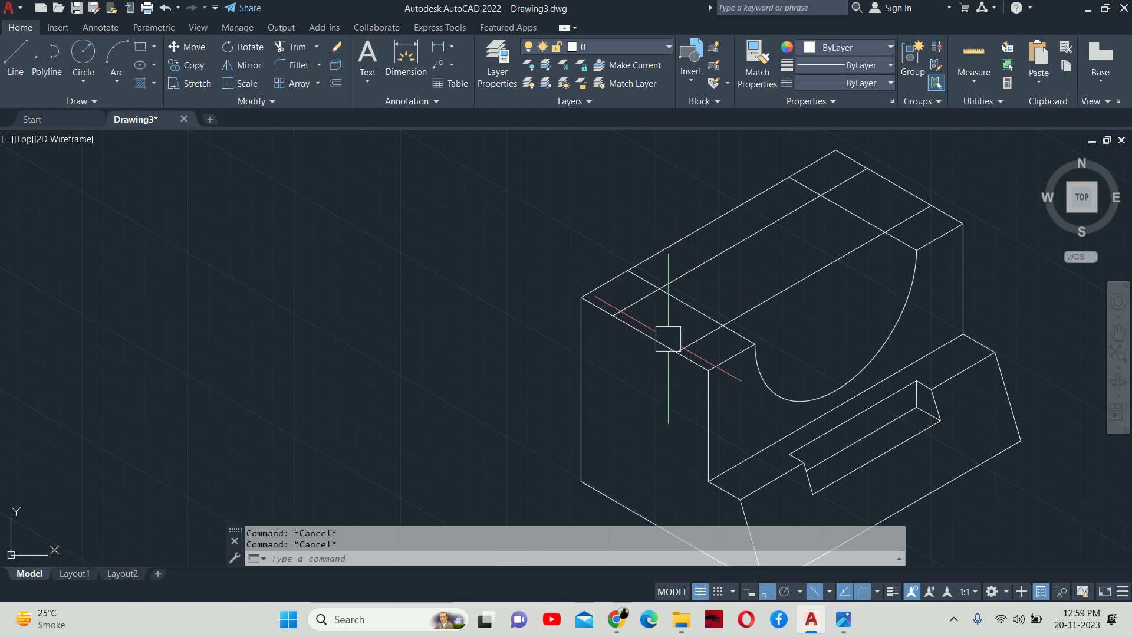
# Copy the left end's short top edge 12 units inward on the top isoplane
pyautogui.write('co')
pyautogui.press('Return')
pyautogui.click(649, 336)
pyautogui.press('Return')
pyautogui.scroll(2, 676, 350)
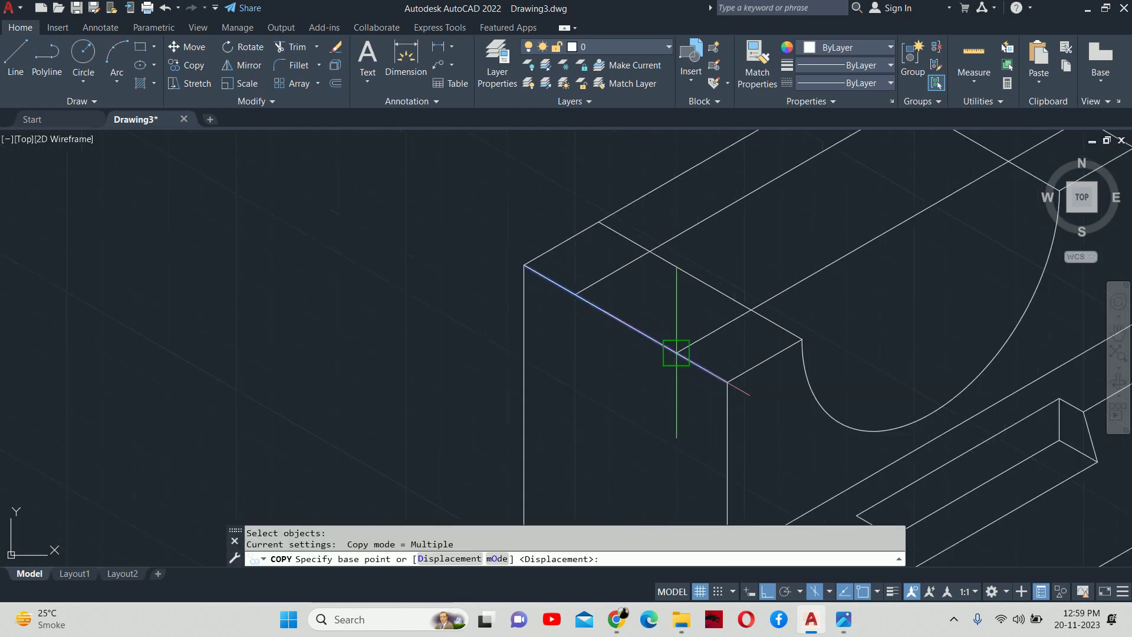
pyautogui.click(726, 382)
pyautogui.press('F5')
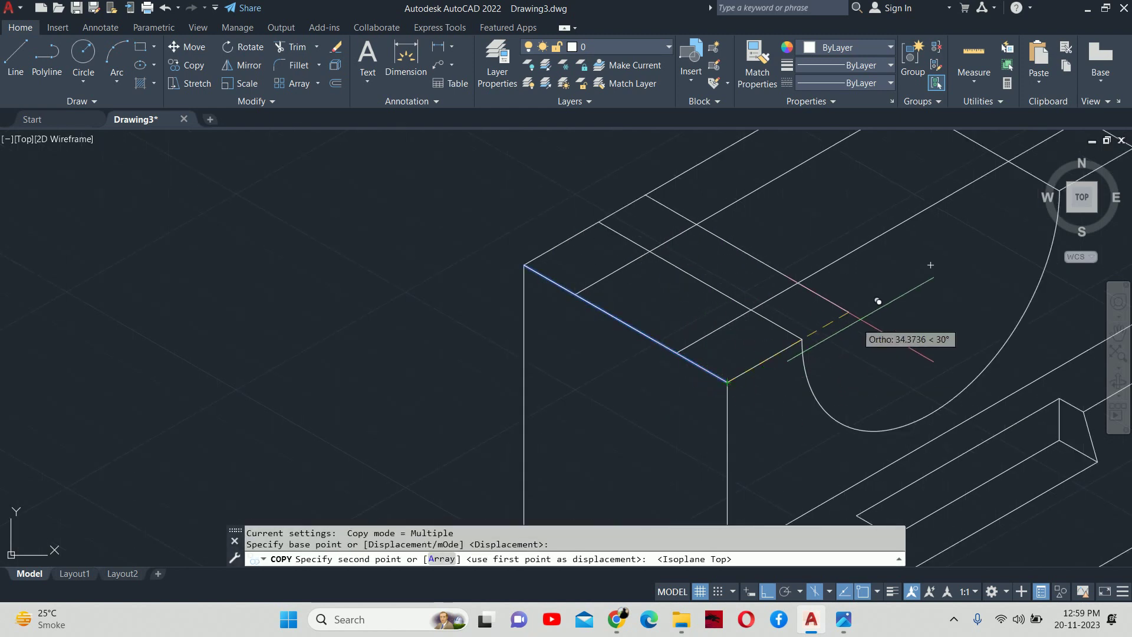
pyautogui.write('12')
pyautogui.press('Return')
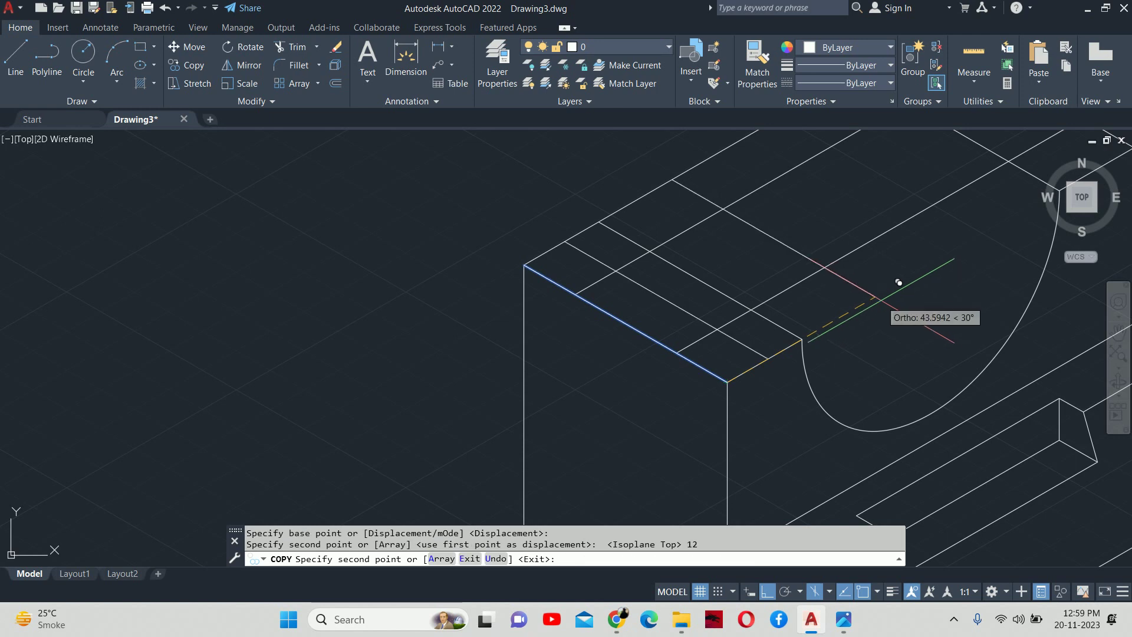
pyautogui.scroll(-2, 826, 342)
pyautogui.press('Escape')
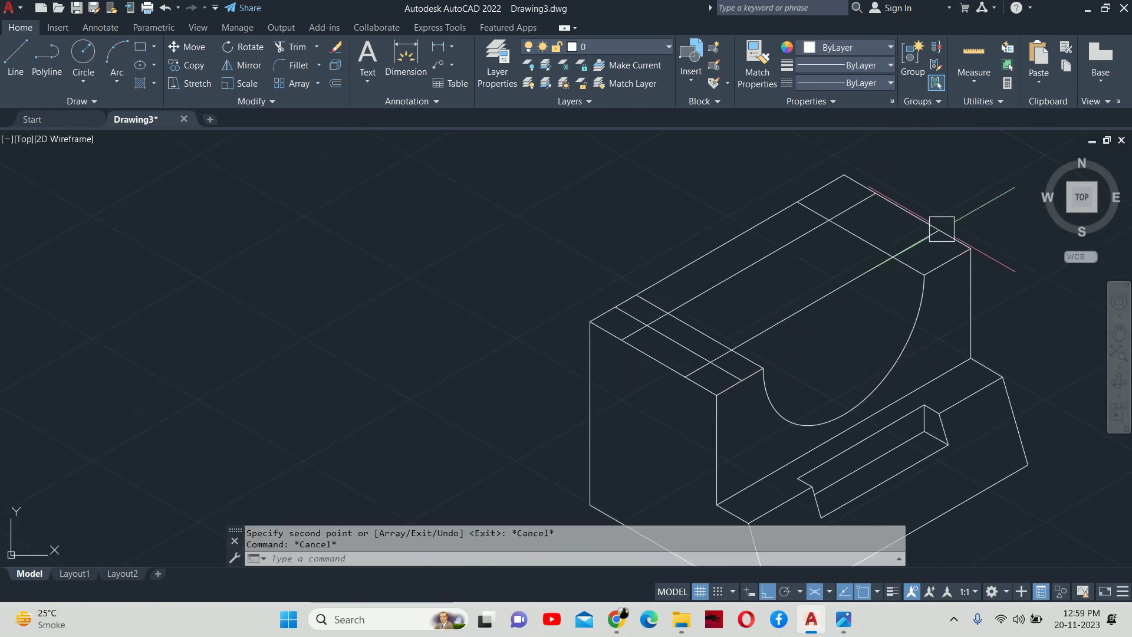
# Copy the right end's short top edge 12 units inward
pyautogui.press('Return')
pyautogui.click(902, 215)
pyautogui.press('Return')
pyautogui.click(971, 249)
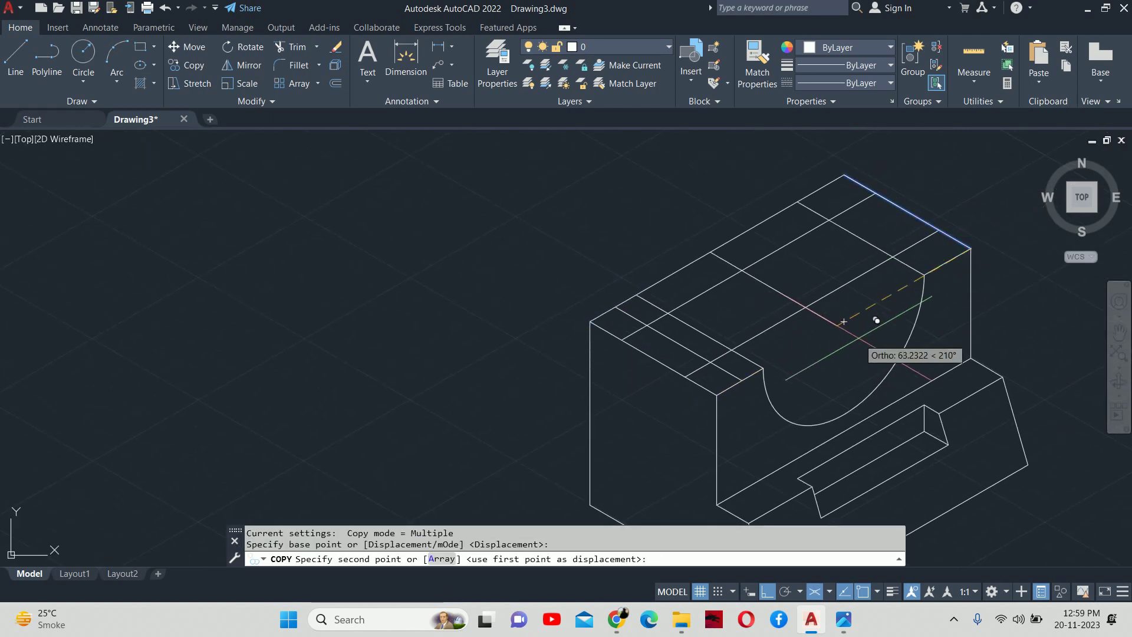
pyautogui.write('12')
pyautogui.press('Return')
pyautogui.press('Escape')
pyautogui.press('Escape')
# Trim the overhanging and leftover construction lines inside the left notch
pyautogui.write('tr')
pyautogui.press('Return')
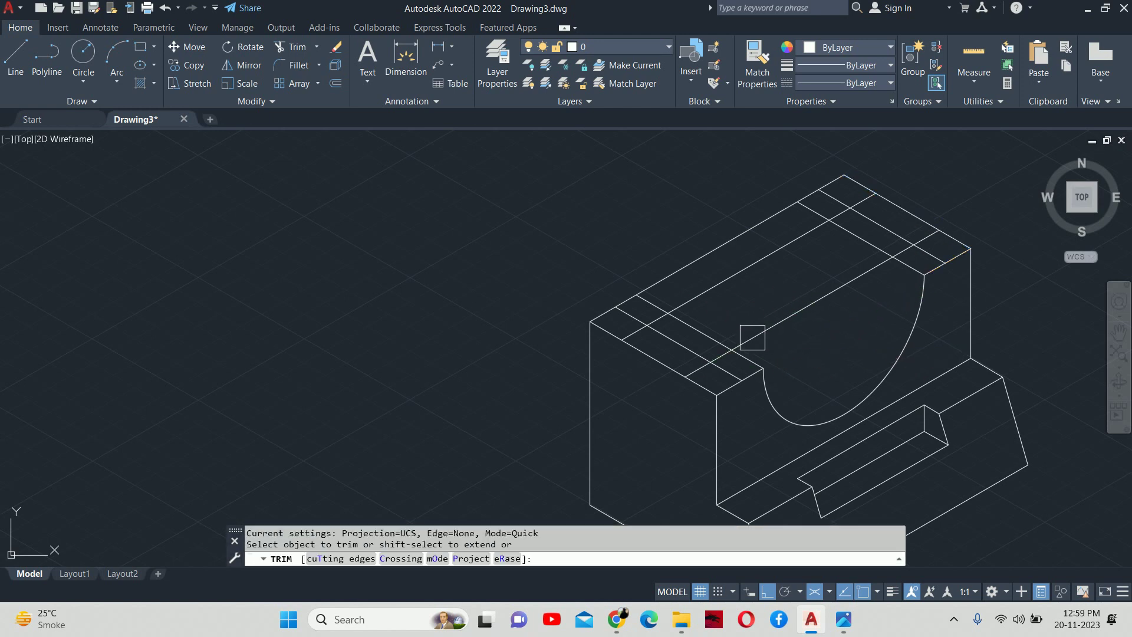
pyautogui.scroll(5, 707, 389)
pyautogui.moveTo(694, 388); pyautogui.dragTo(518, 393)
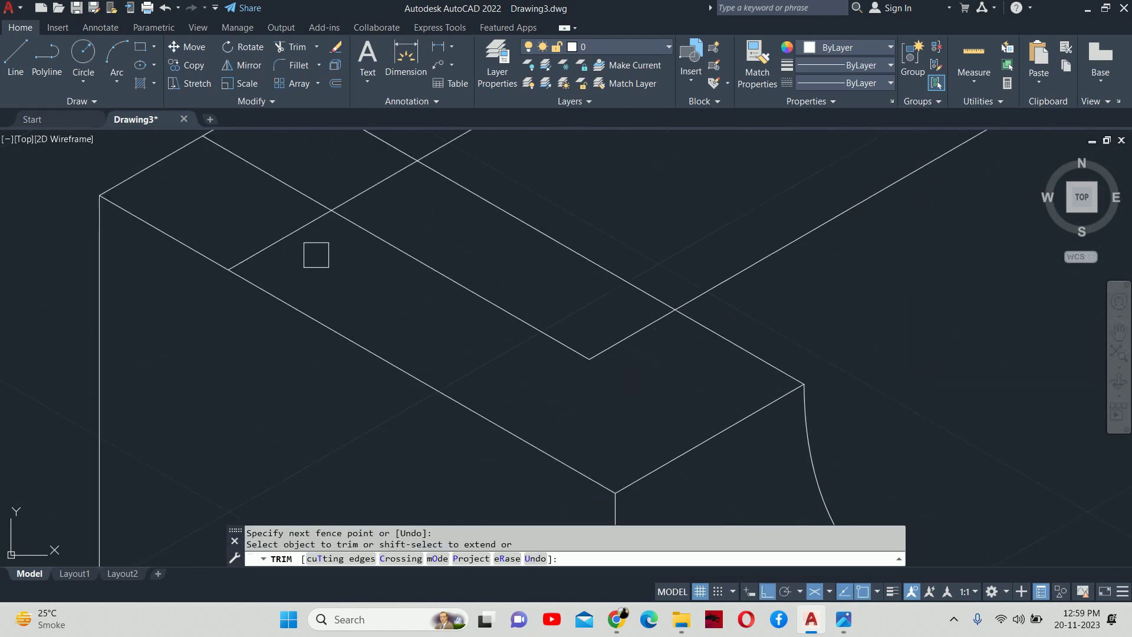
pyautogui.moveTo(316, 254); pyautogui.dragTo(295, 192)
pyautogui.scroll(-3, 228, 303)
pyautogui.scroll(-2, 433, 245)
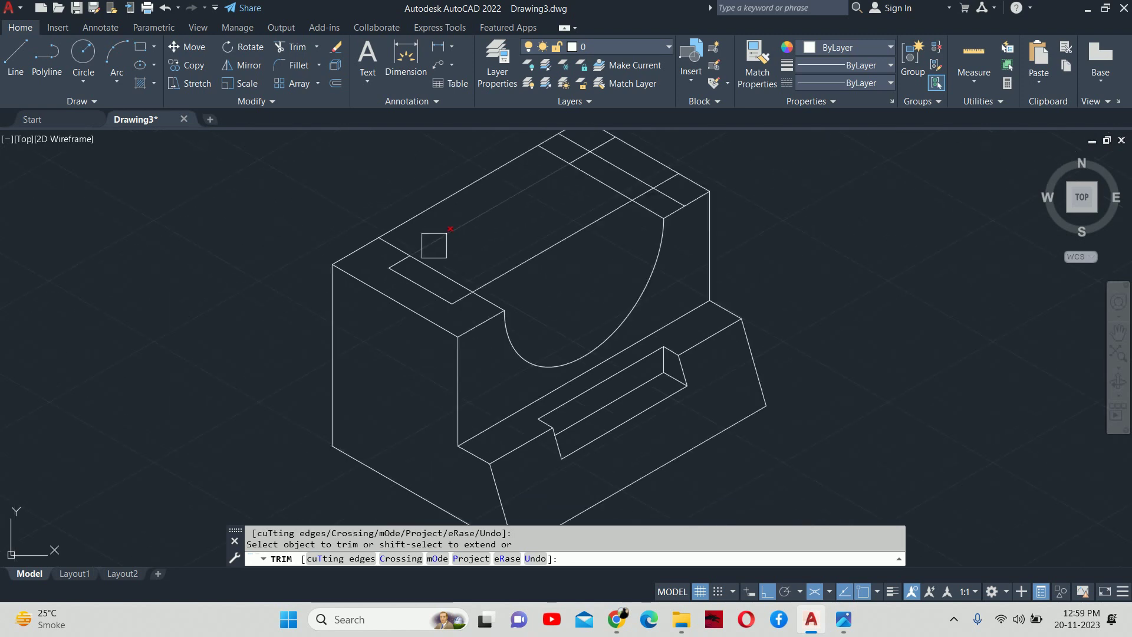
pyautogui.moveTo(434, 245); pyautogui.dragTo(420, 204)
pyautogui.moveTo(500, 220); pyautogui.dragTo(396, 202)
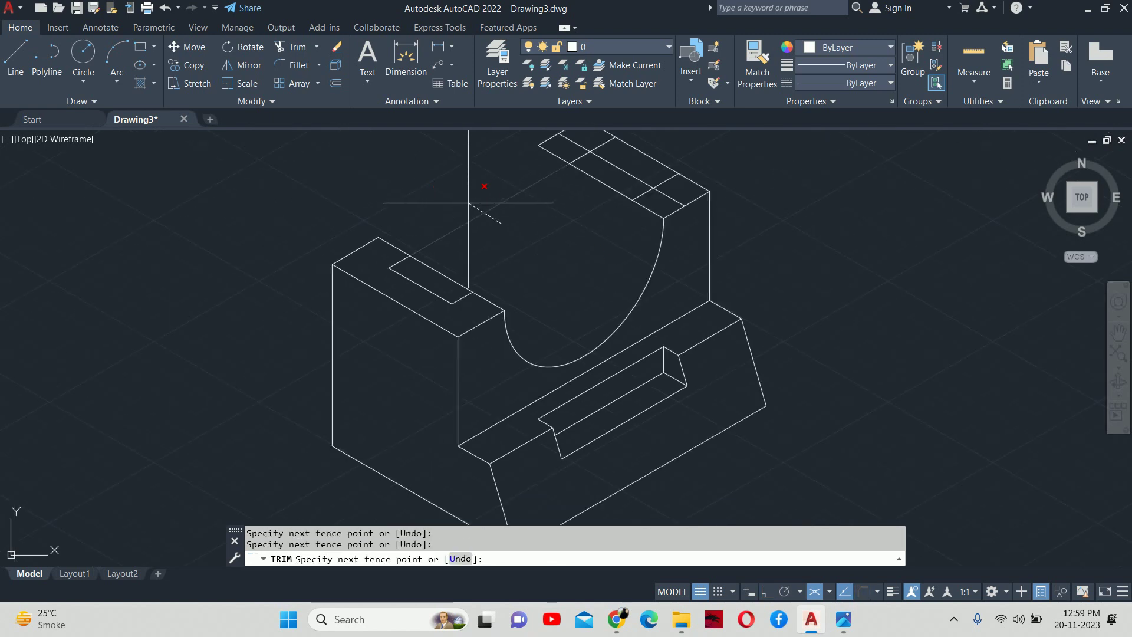
# Review the right notch, end the trim, and recentre the block in view
pyautogui.scroll(2, 579, 183)
pyautogui.moveTo(579, 183); pyautogui.dragTo(564, 238, button='middle')
pyautogui.scroll(5, 564, 239)
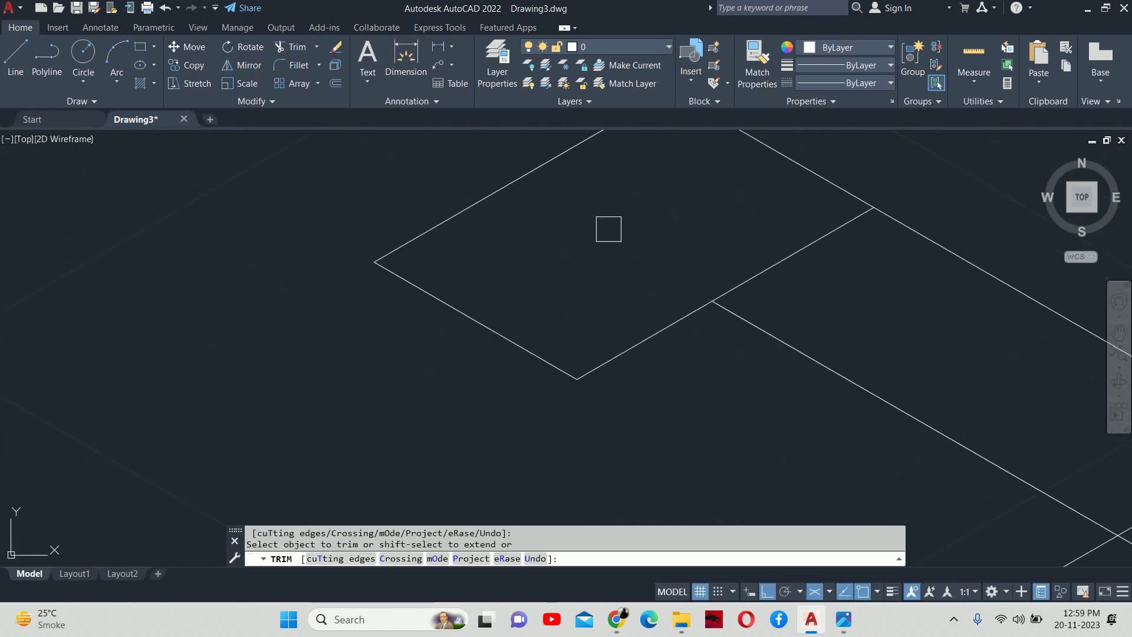
pyautogui.scroll(-3, 790, 255)
pyautogui.moveTo(789, 291); pyautogui.dragTo(743, 266, button='middle')
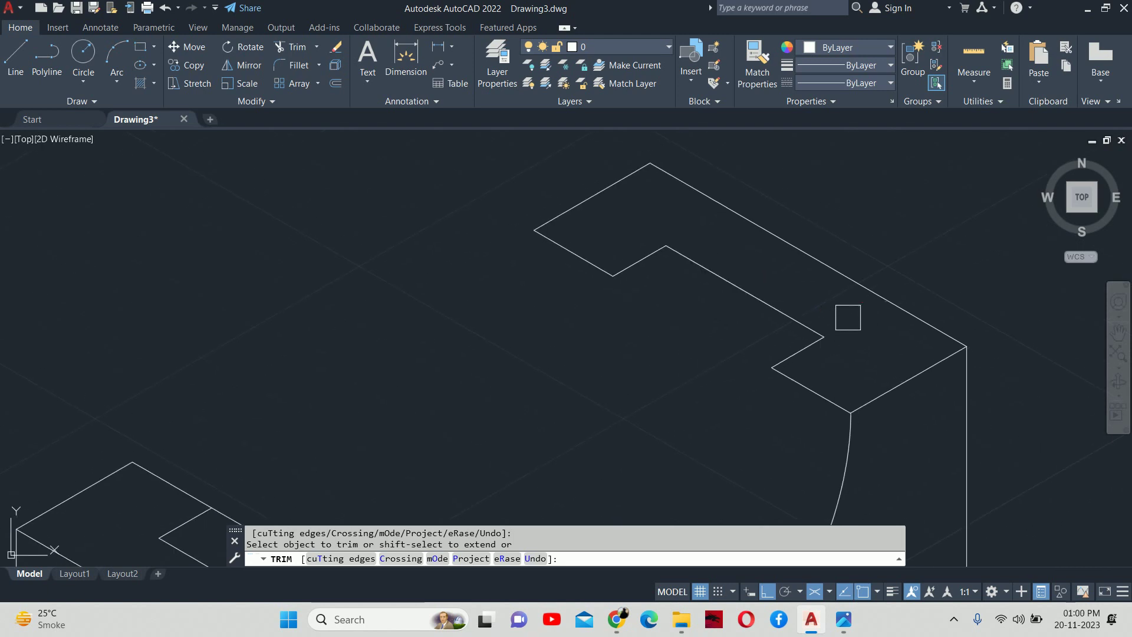
pyautogui.scroll(-4, 659, 320)
pyautogui.scroll(4, 629, 315)
pyautogui.scroll(-5, 616, 371)
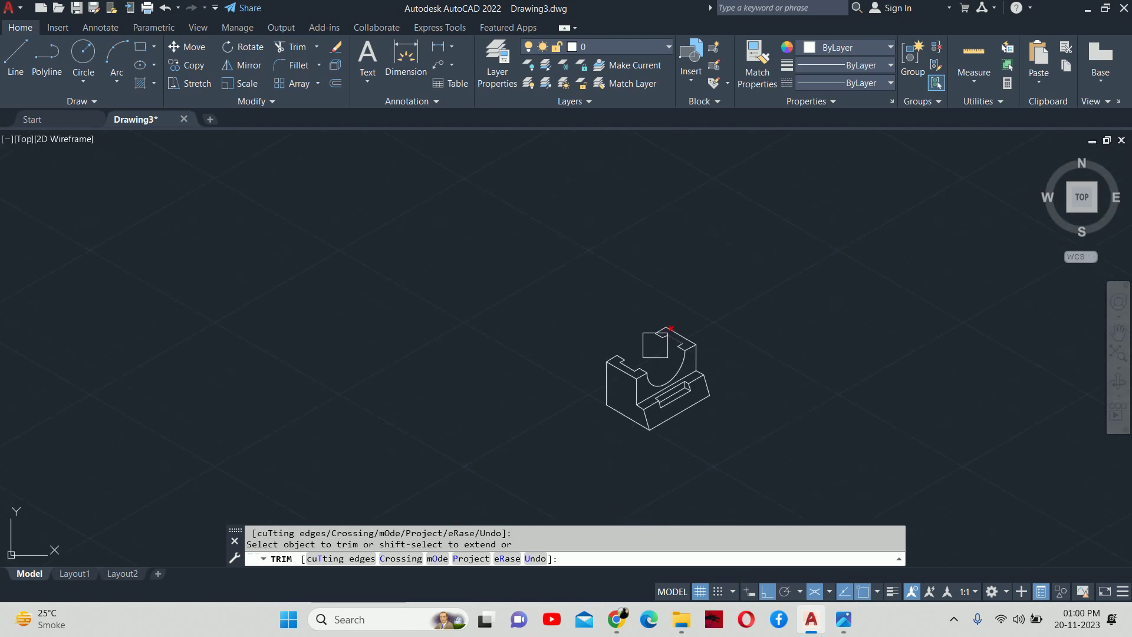
pyautogui.press('Escape')
pyautogui.press('Escape')
pyautogui.scroll(3, 653, 360)
pyautogui.moveTo(653, 360); pyautogui.dragTo(746, 324, button='middle')
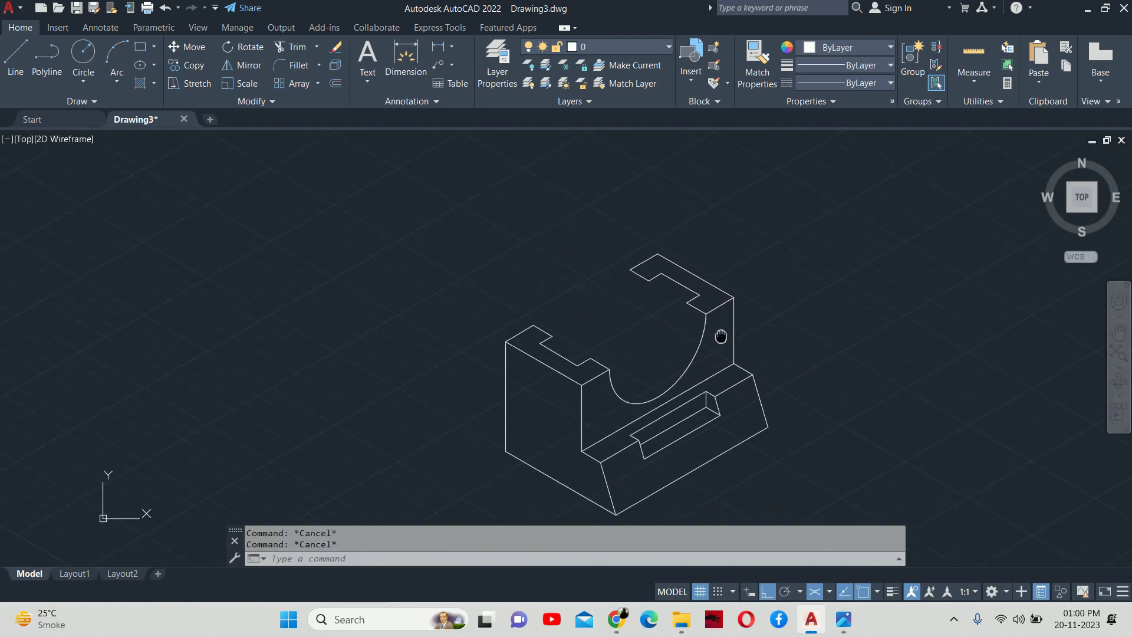
# Copy the semicircular cutout arc twice inward toward the back for the pocket
pyautogui.write('co')
pyautogui.press('Return')
pyautogui.click(679, 359)
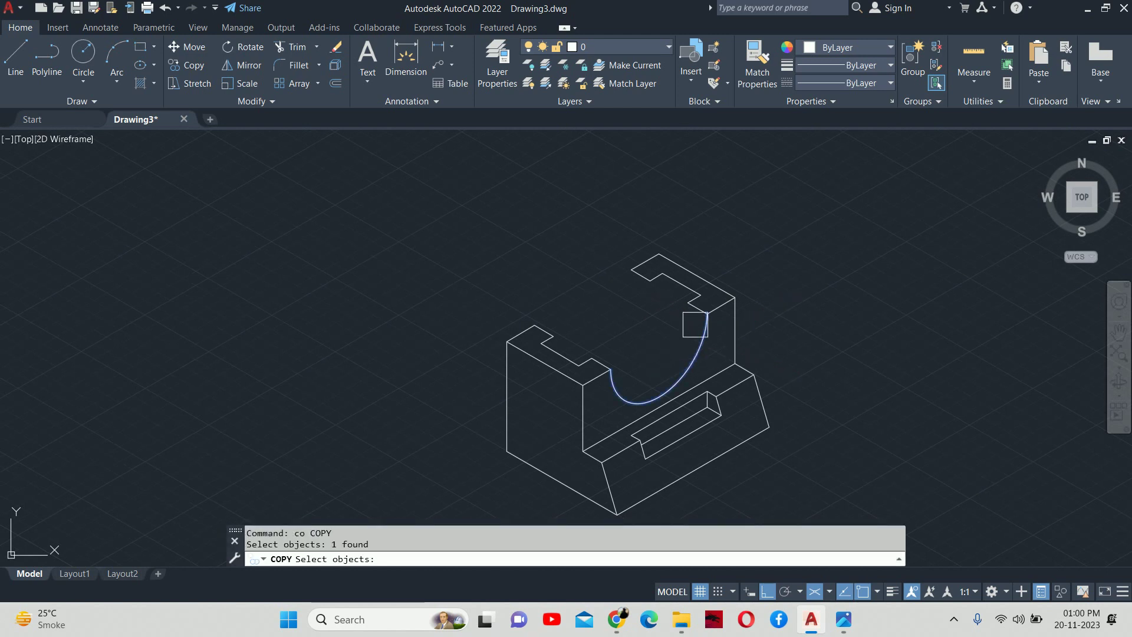
pyautogui.press('Return')
pyautogui.scroll(5, 702, 307)
pyautogui.click(723, 343)
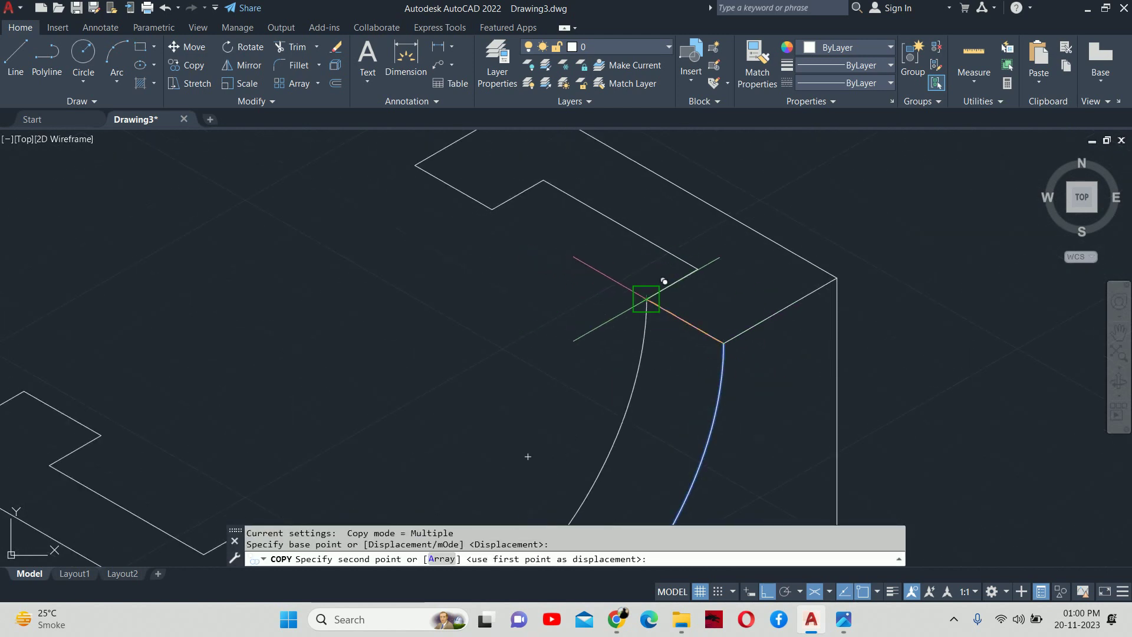
pyautogui.click(646, 299)
pyautogui.click(492, 208)
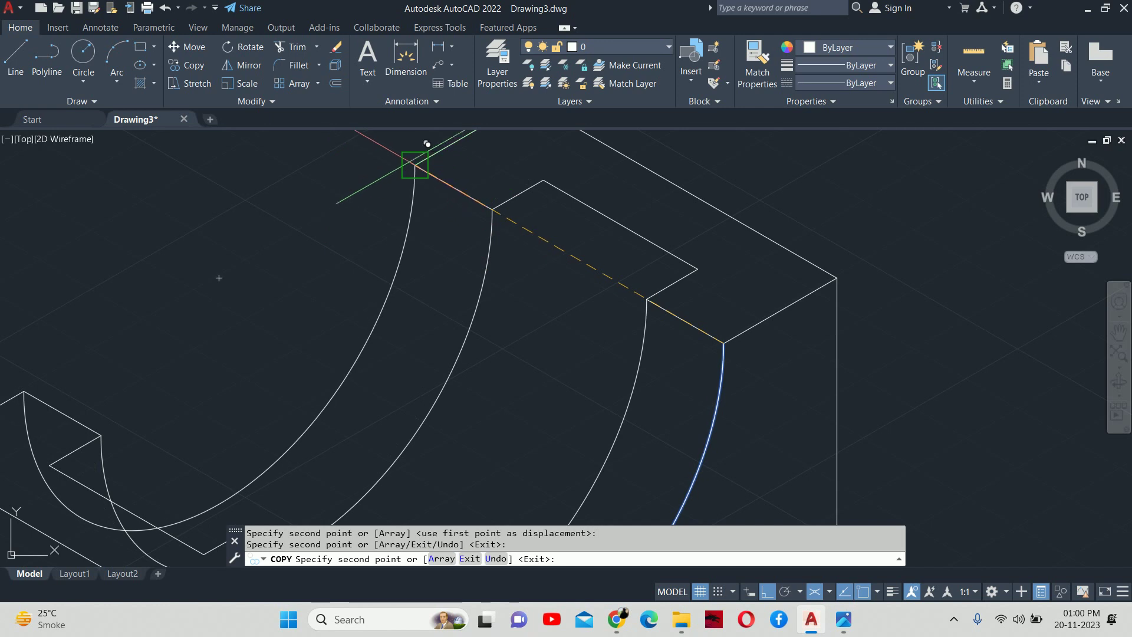
pyautogui.press('Escape')
pyautogui.scroll(-5, 412, 164)
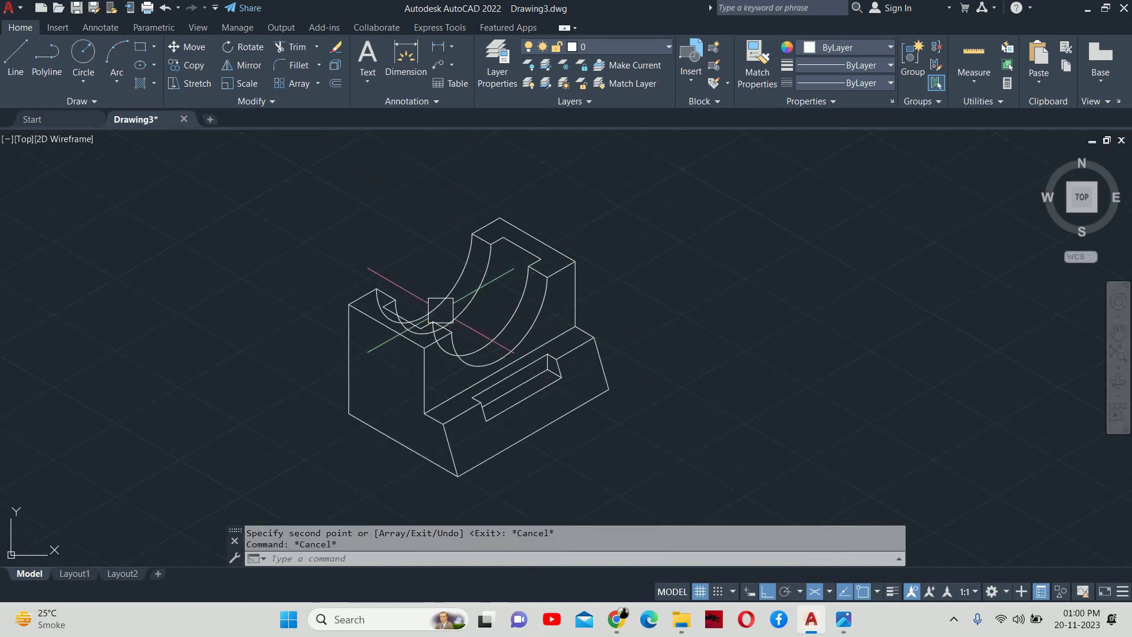
# Start a trim on the copied arcs, then cancel it
pyautogui.write('tr')
pyautogui.press('Return')
pyautogui.scroll(8, 406, 330)
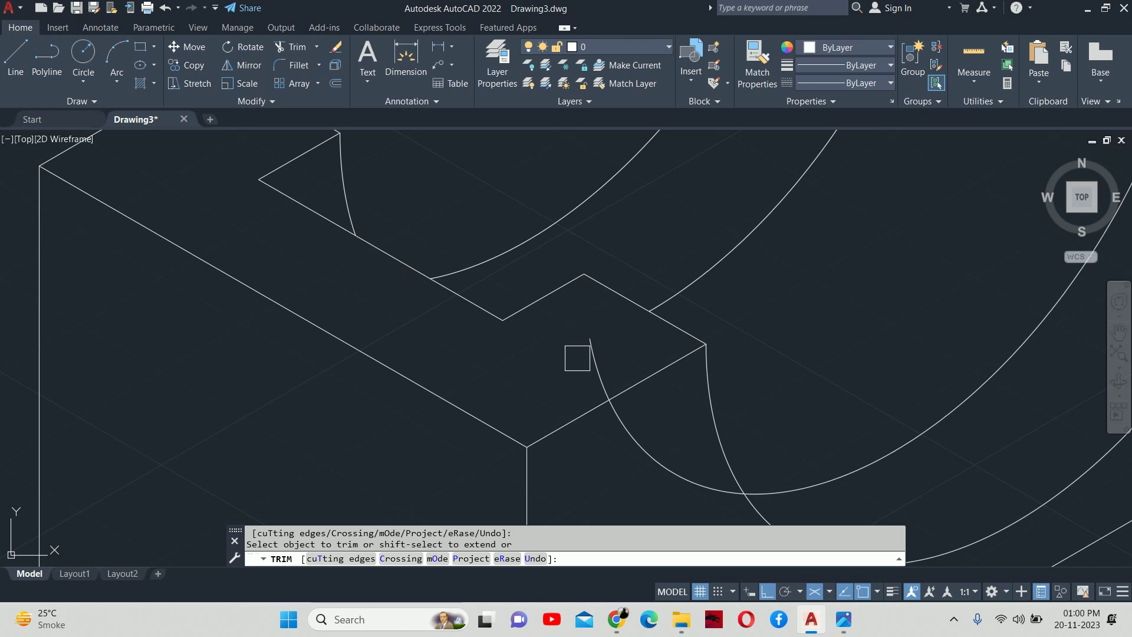
pyautogui.scroll(-5, 628, 421)
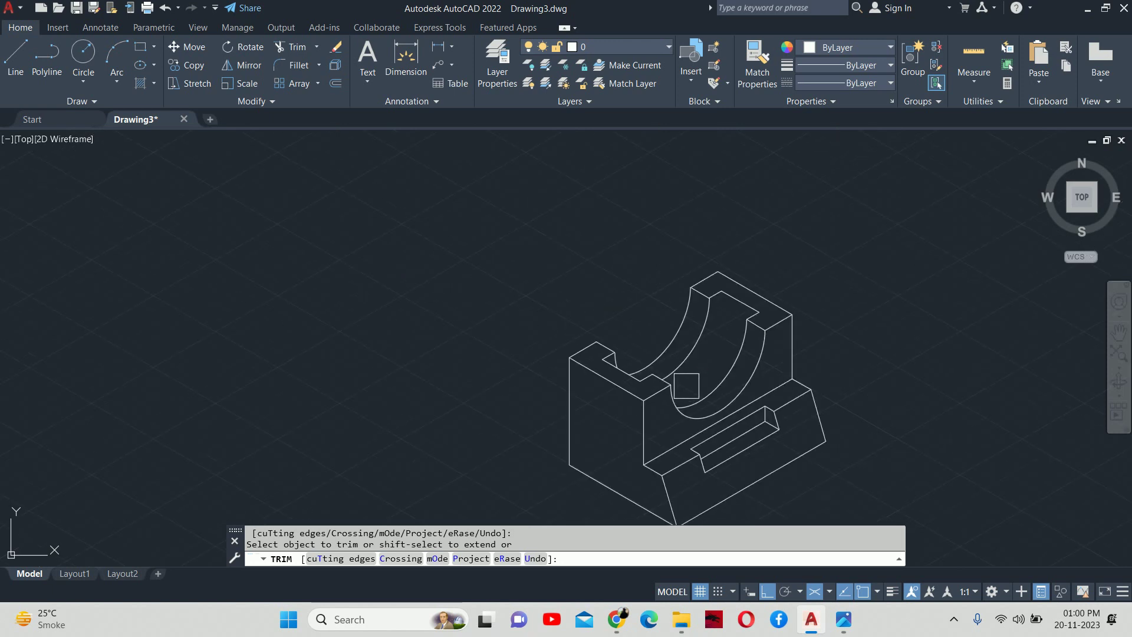
pyautogui.press('Escape')
pyautogui.scroll(-4, 682, 391)
pyautogui.scroll(2, 678, 362)
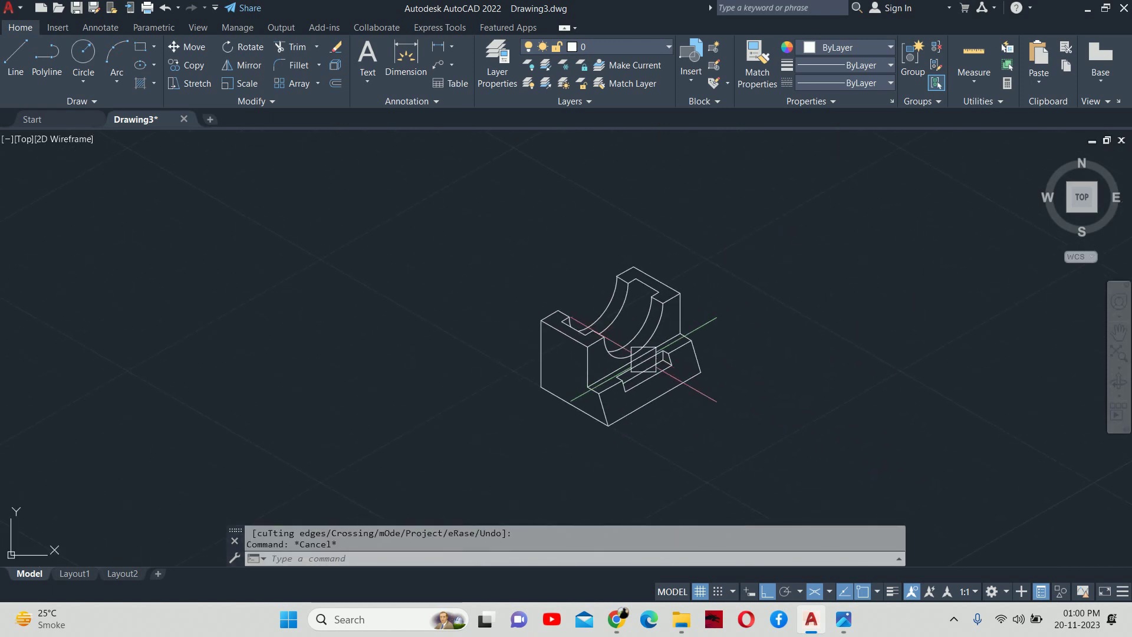
pyautogui.scroll(3, 682, 366)
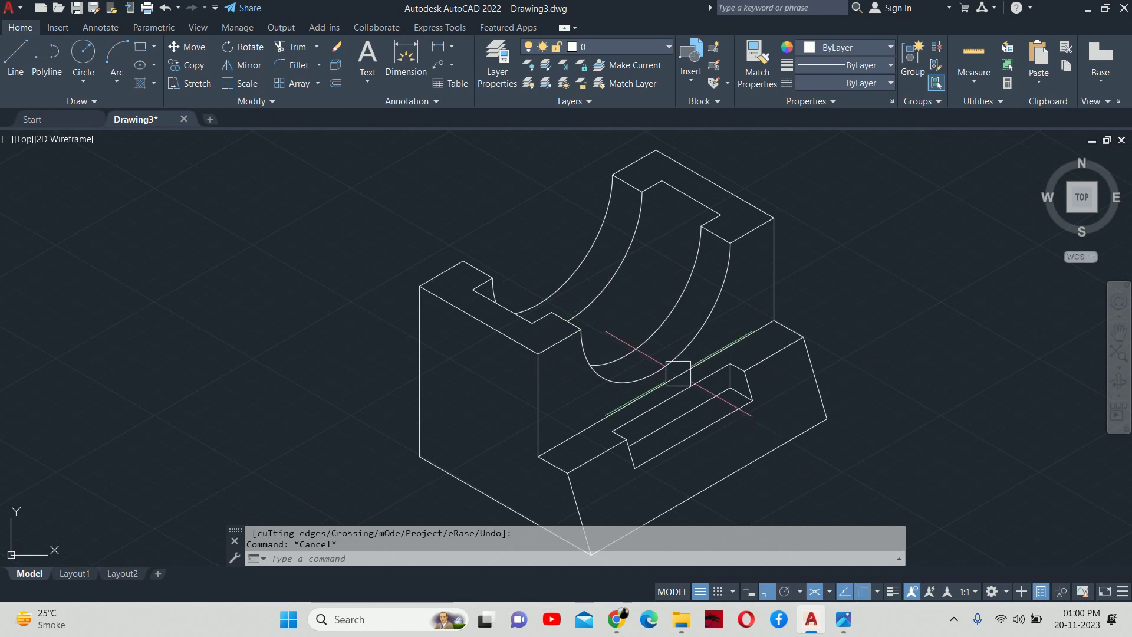
# Check the pocket dimensions on the reference sheet in Photos
pyautogui.hotkey('alt', 'Tab')
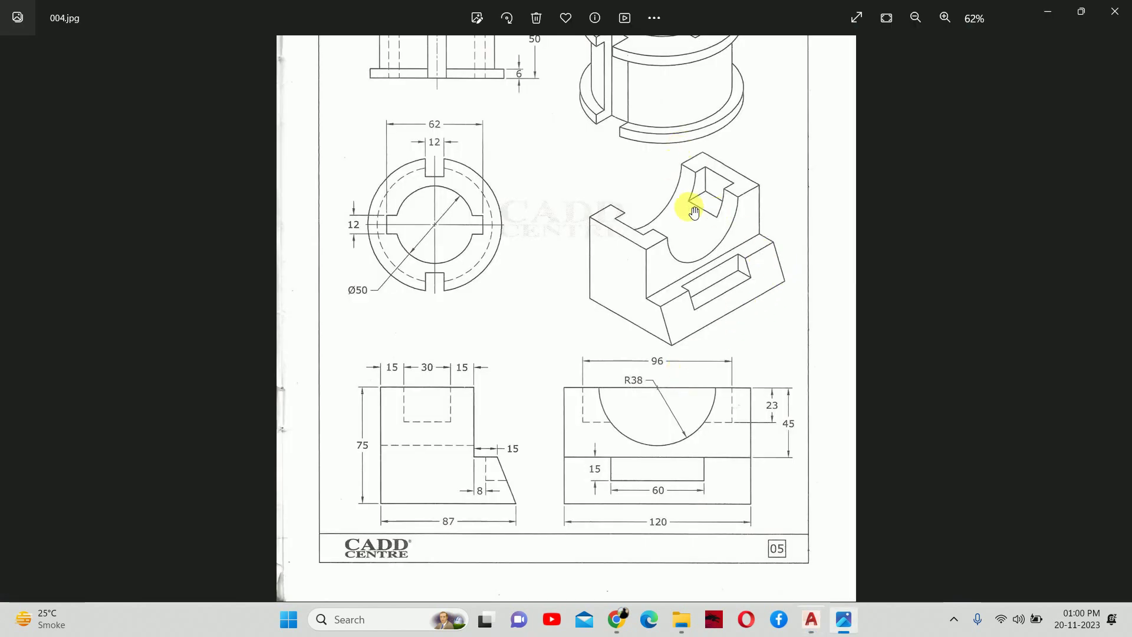
pyautogui.scroll(2, 707, 172)
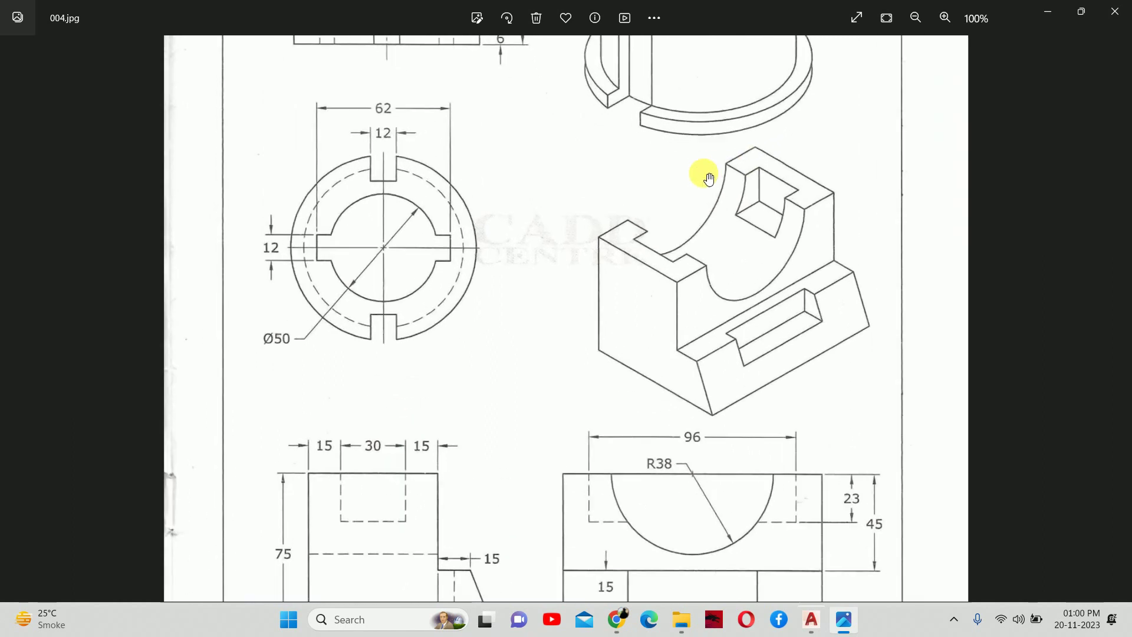
pyautogui.scroll(2, 702, 172)
pyautogui.scroll(1, 849, 177)
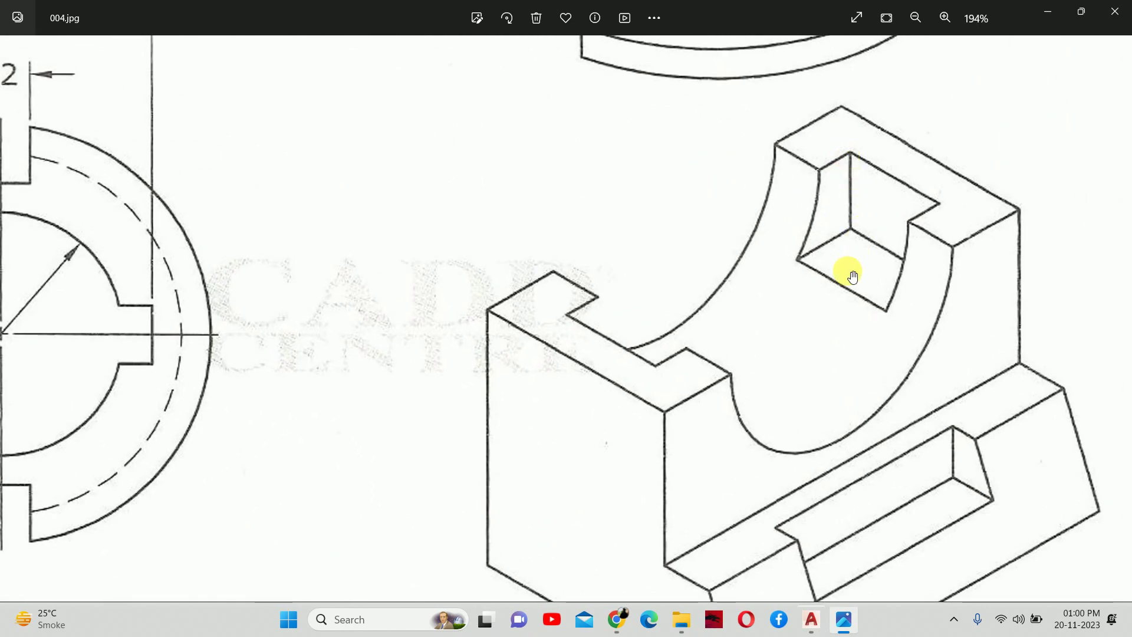
pyautogui.hotkey('alt', 'Tab')
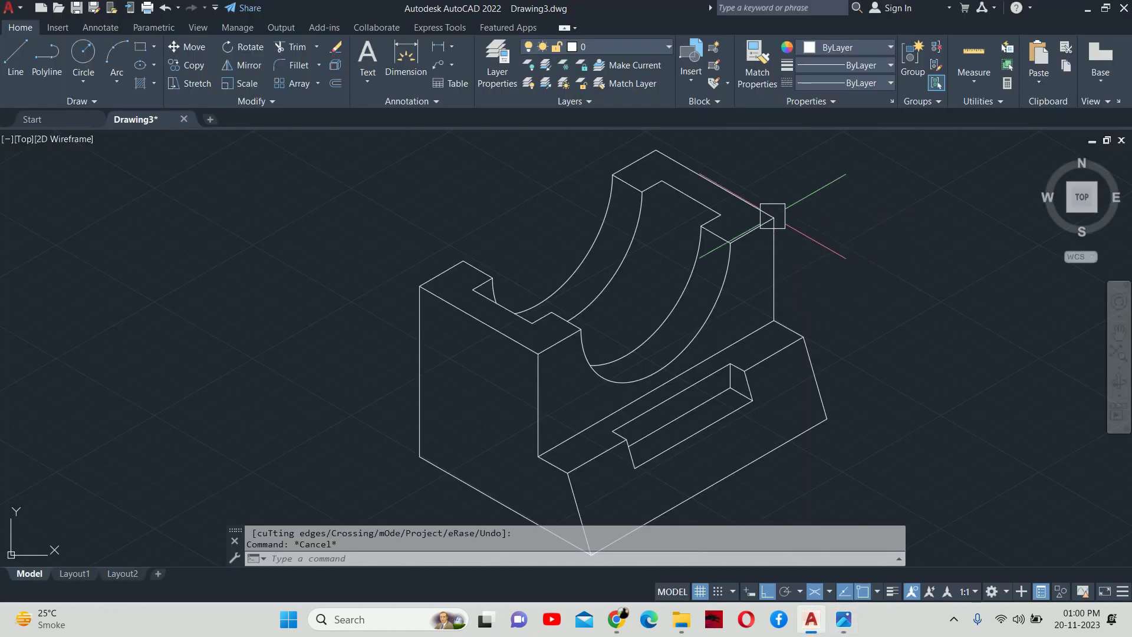
# Start a line at the back top corner, with the right isoplane active
pyautogui.scroll(1, 767, 229)
pyautogui.press('Escape')
pyautogui.write('l')
pyautogui.press('Return')
pyautogui.scroll(3, 611, 218)
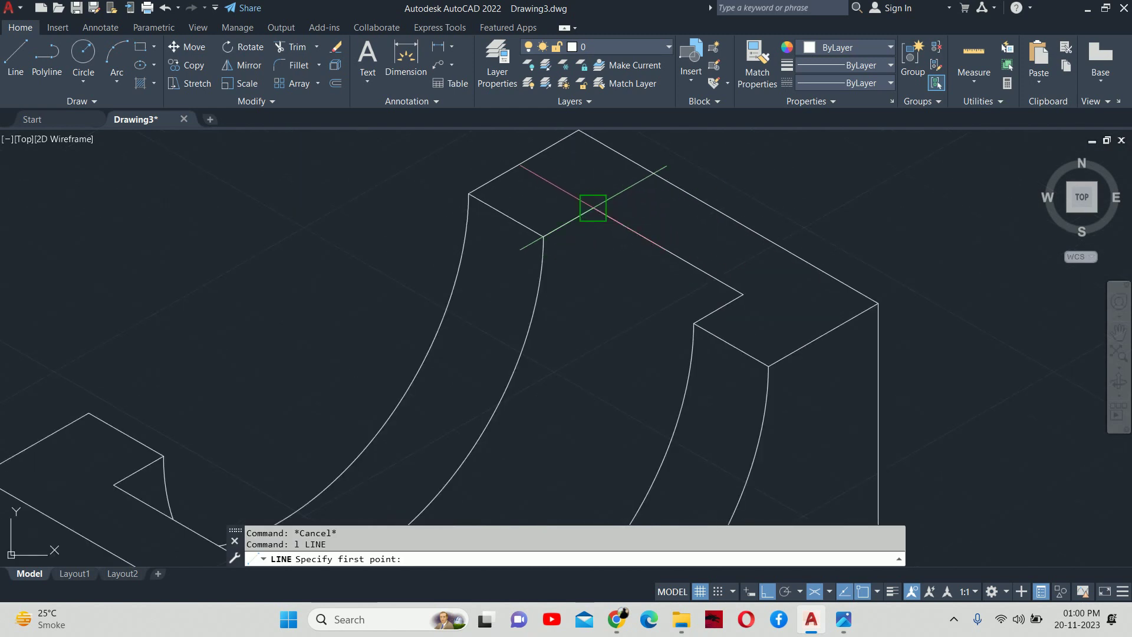
pyautogui.click(593, 208)
pyautogui.press('F5')
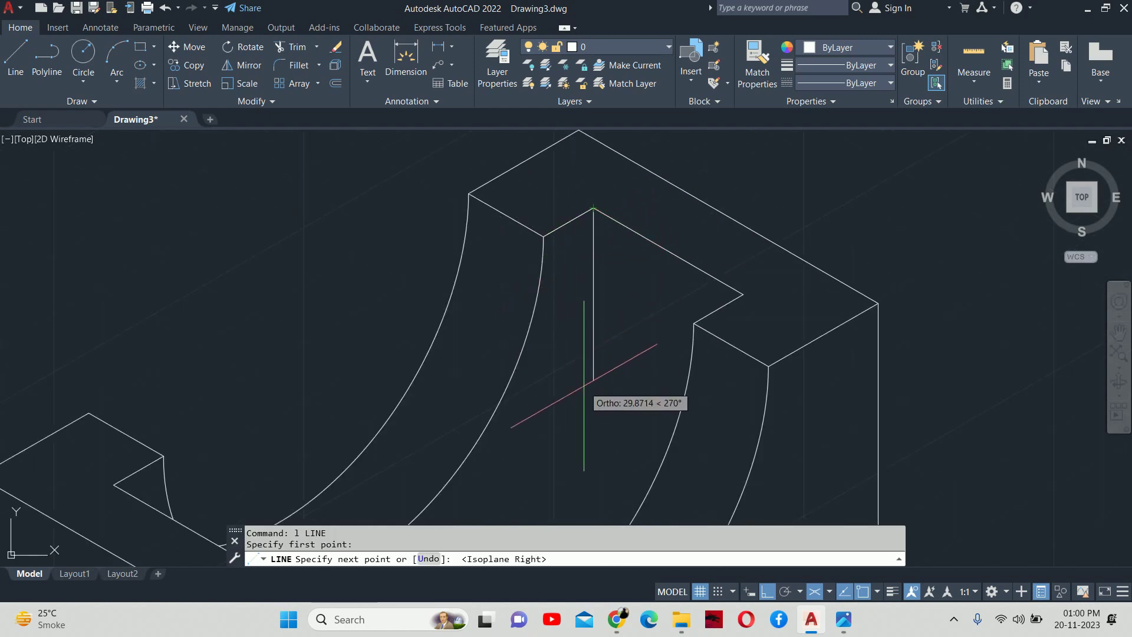
# Read the bottom dimensioned views on the reference sheet for the pocket depth
pyautogui.hotkey('alt', 'Tab')
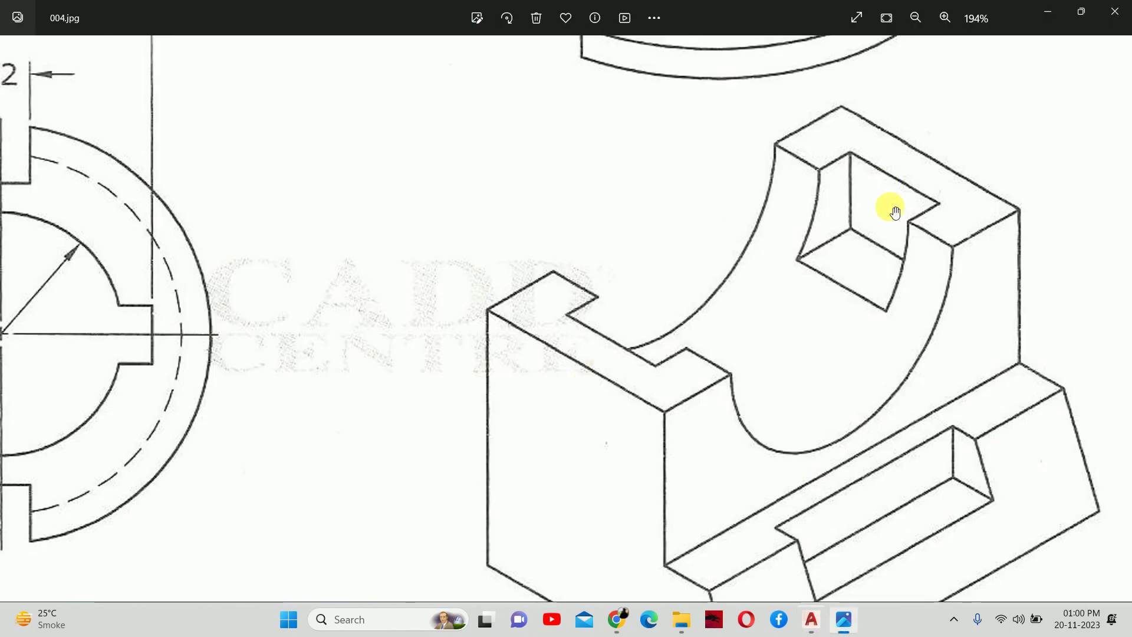
pyautogui.scroll(-2, 834, 235)
pyautogui.scroll(-2, 739, 399)
pyautogui.moveTo(739, 400); pyautogui.dragTo(712, 295)
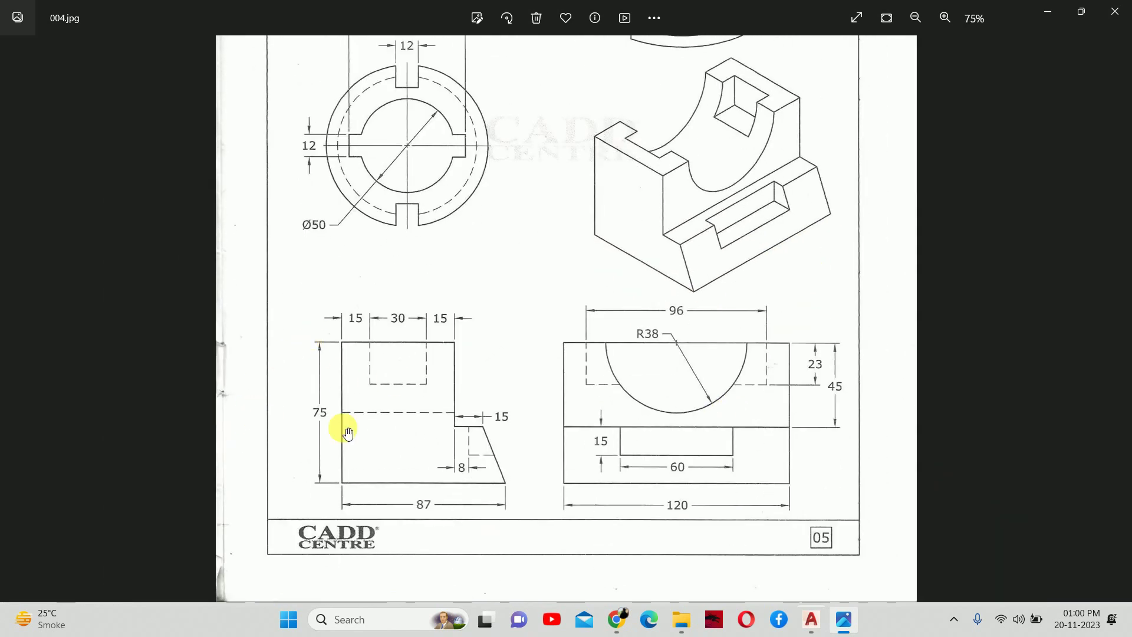
pyautogui.scroll(2, 860, 391)
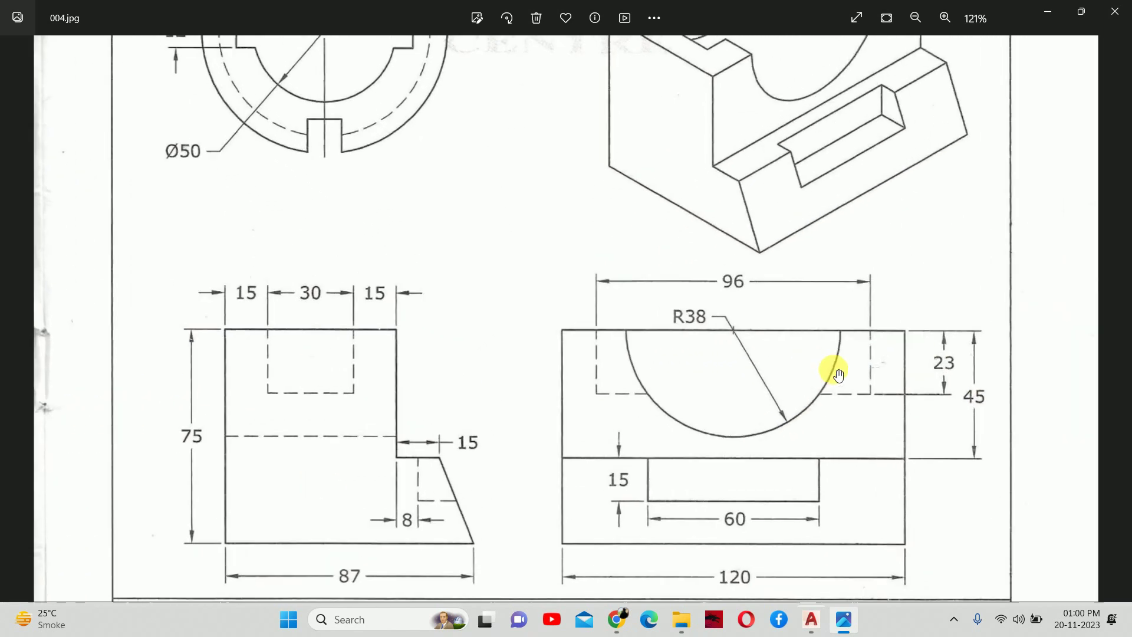
pyautogui.scroll(2, 833, 377)
pyautogui.hotkey('alt', 'Tab')
# Finish the vertical edge 23 units down from the back top corner
pyautogui.write('23')
pyautogui.press('Return')
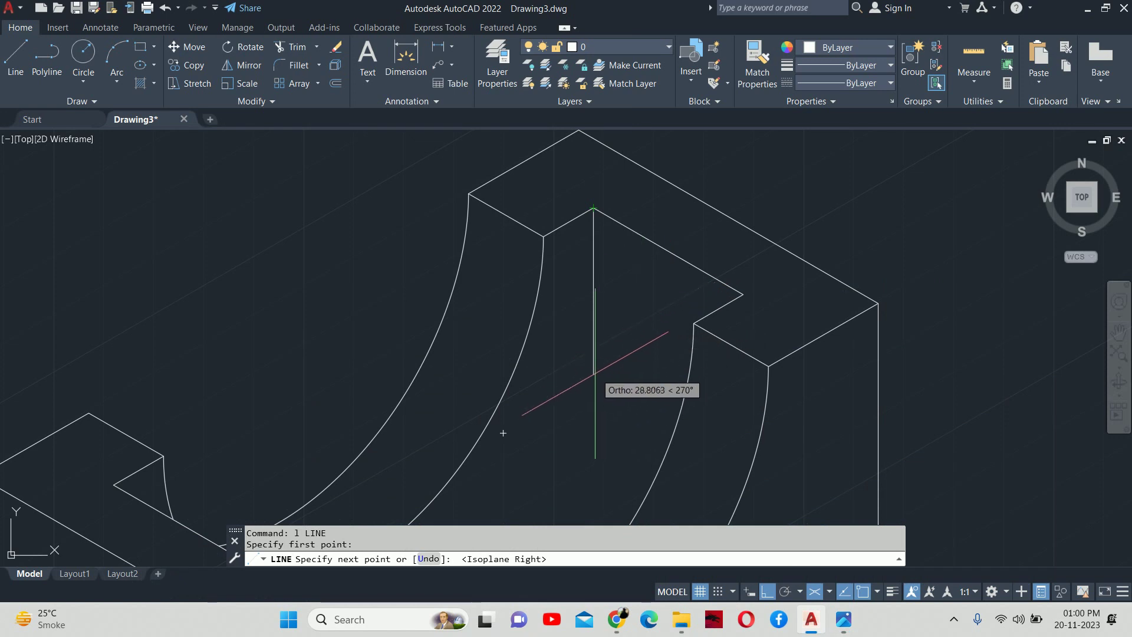
pyautogui.scroll(-2, 590, 366)
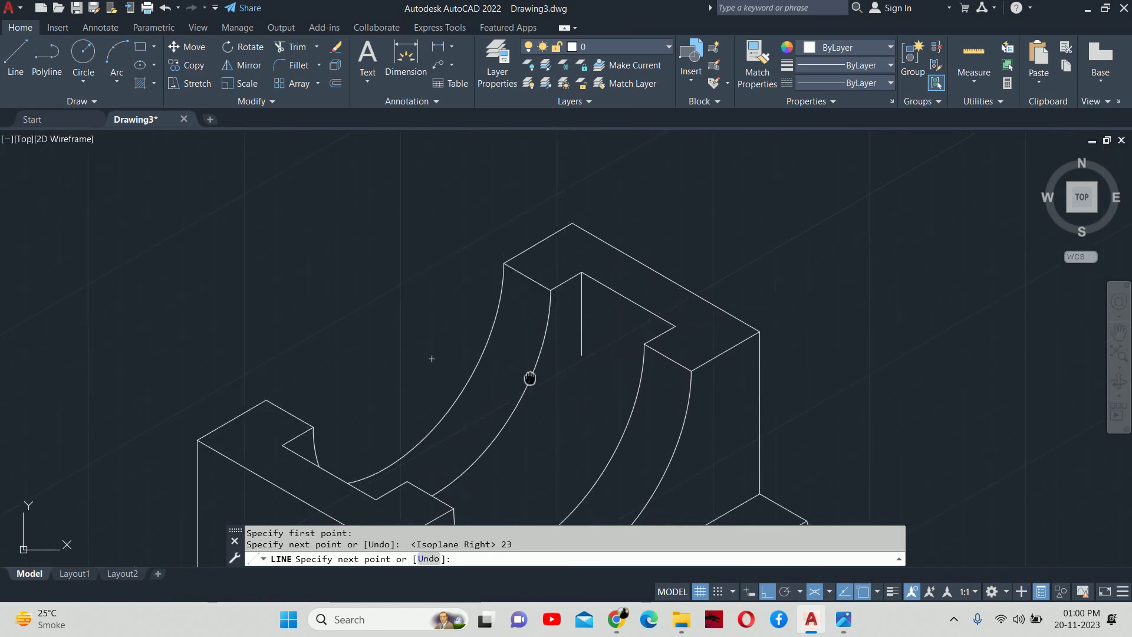
pyautogui.scroll(4, 531, 379)
pyautogui.press('Escape')
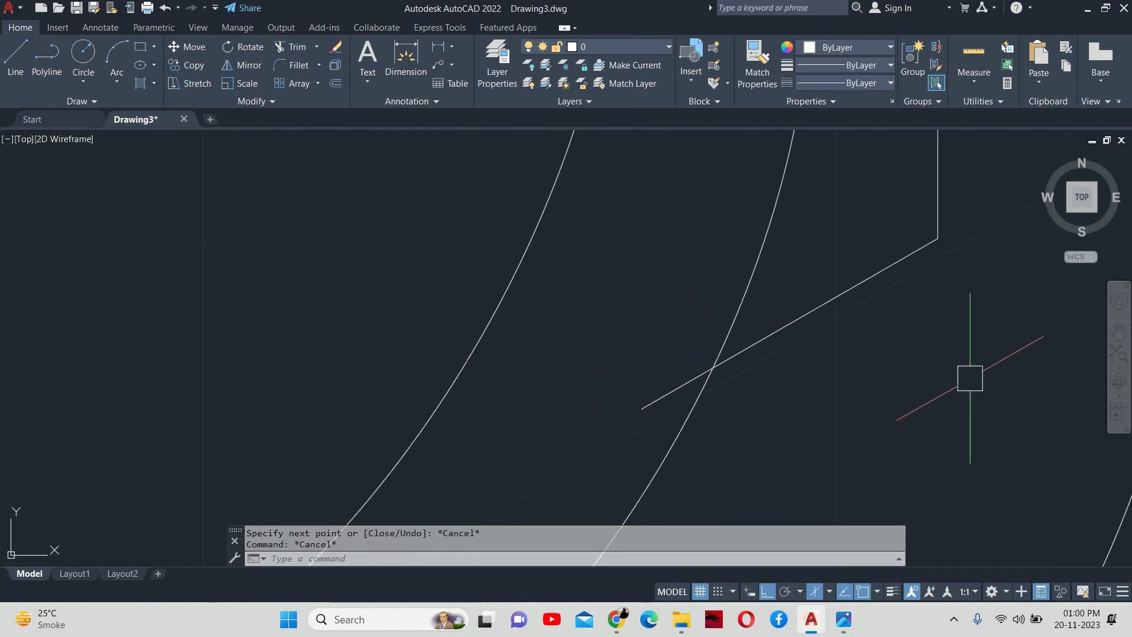
# Begin a line from the vertical edge's lower end on the left isoplane, then cancel it
pyautogui.moveTo(966, 376); pyautogui.dragTo(517, 333, button='middle')
pyautogui.press('Return')
pyautogui.click(490, 213)
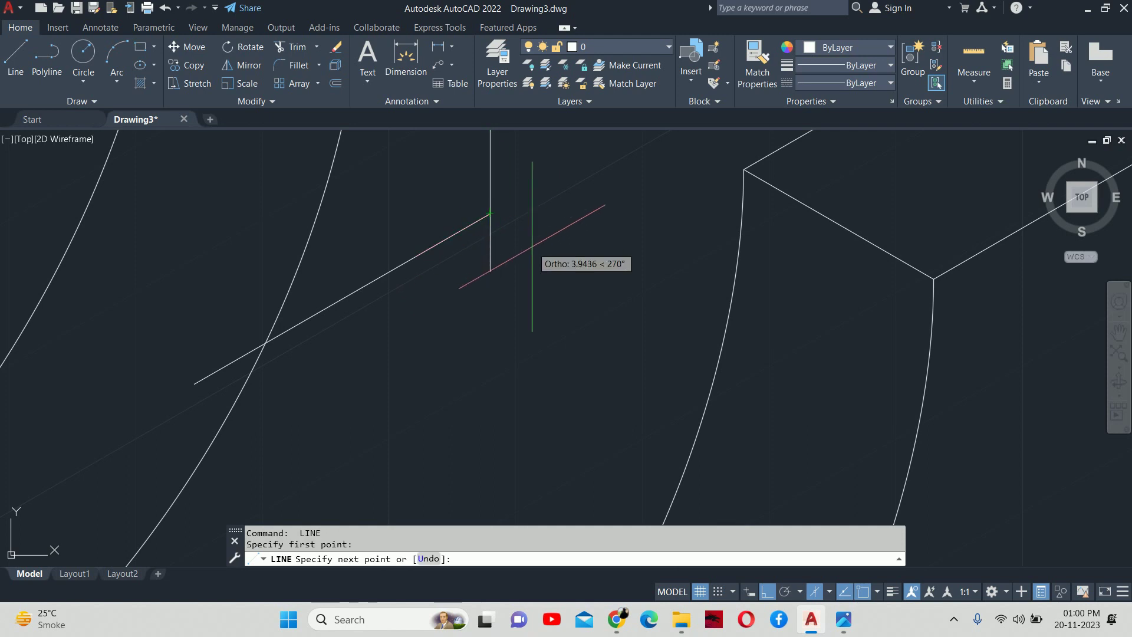
pyautogui.press('F5')
pyautogui.press('Escape')
pyautogui.scroll(-3, 813, 406)
pyautogui.scroll(2, 784, 353)
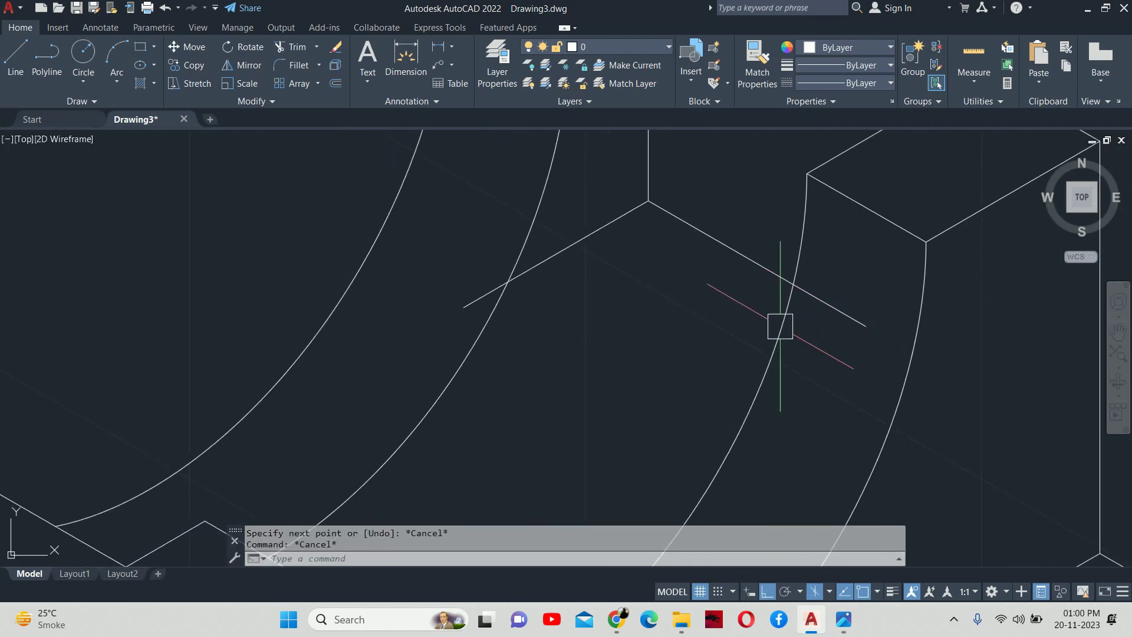
# Draw the pocket's lower edge from the inner arc past the outer arc and trim the overshoot
pyautogui.press('Return')
pyautogui.click(507, 283)
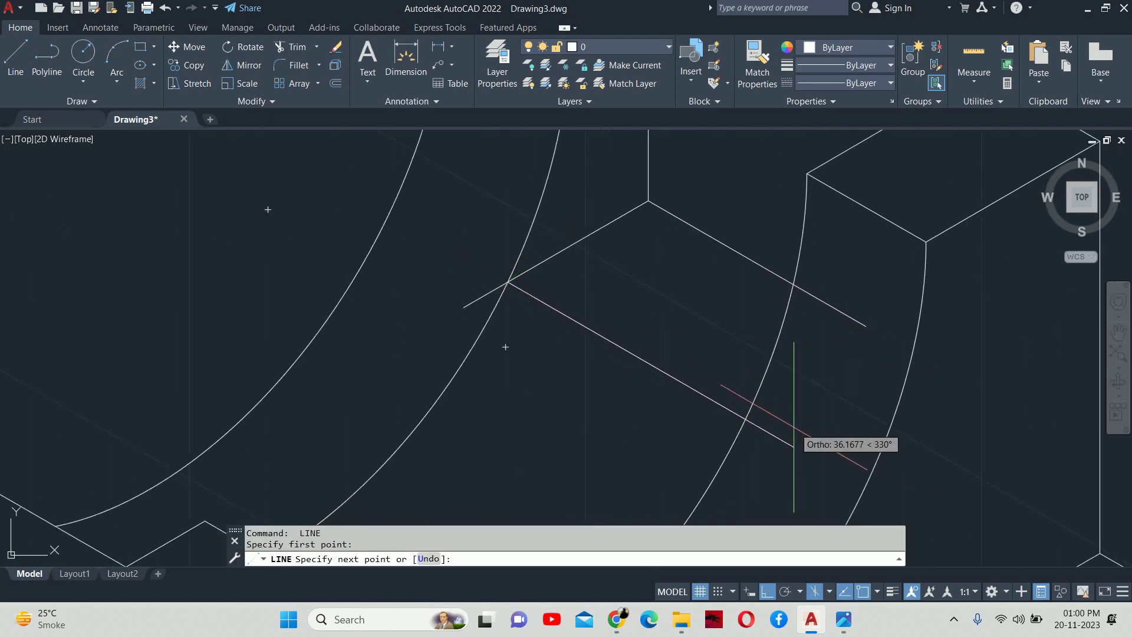
pyautogui.click(801, 451)
pyautogui.press('Escape')
pyautogui.write('tr')
pyautogui.press('Return')
pyautogui.click(786, 443)
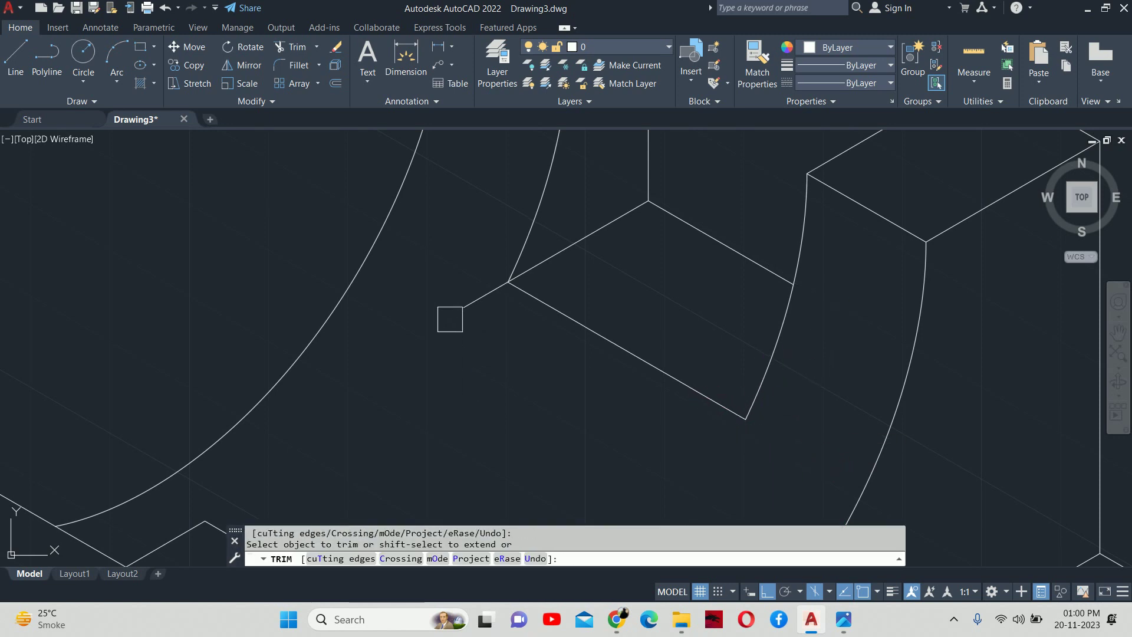
pyautogui.press('Escape')
pyautogui.scroll(-5, 490, 292)
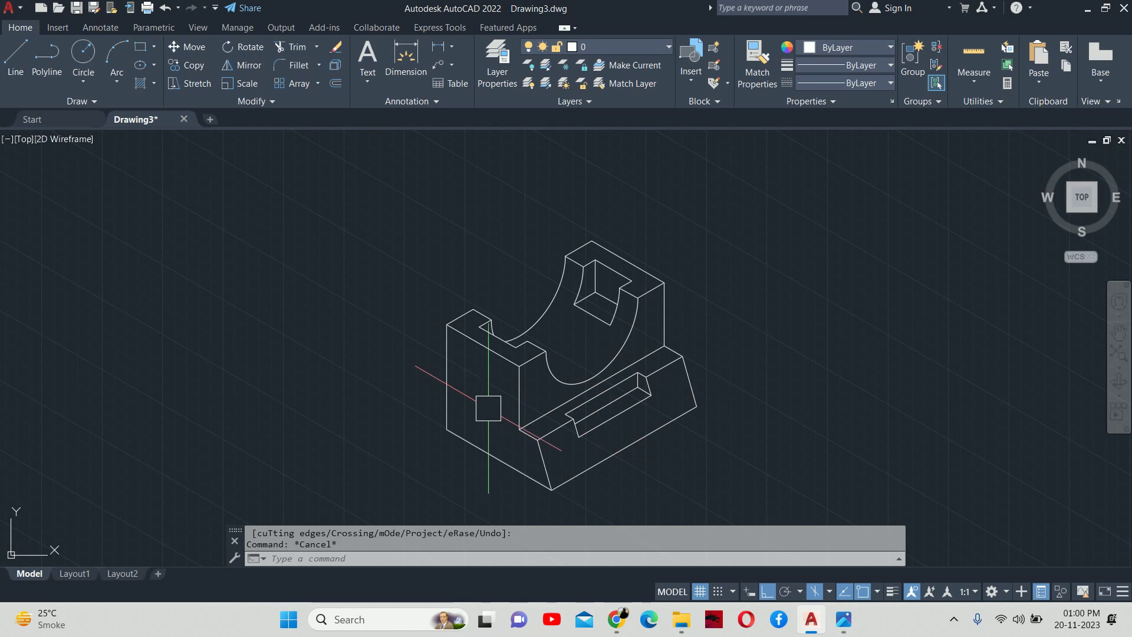
pyautogui.scroll(-2, 554, 370)
pyautogui.moveTo(555, 370); pyautogui.dragTo(524, 352, button='middle')
pyautogui.scroll(4, 524, 353)
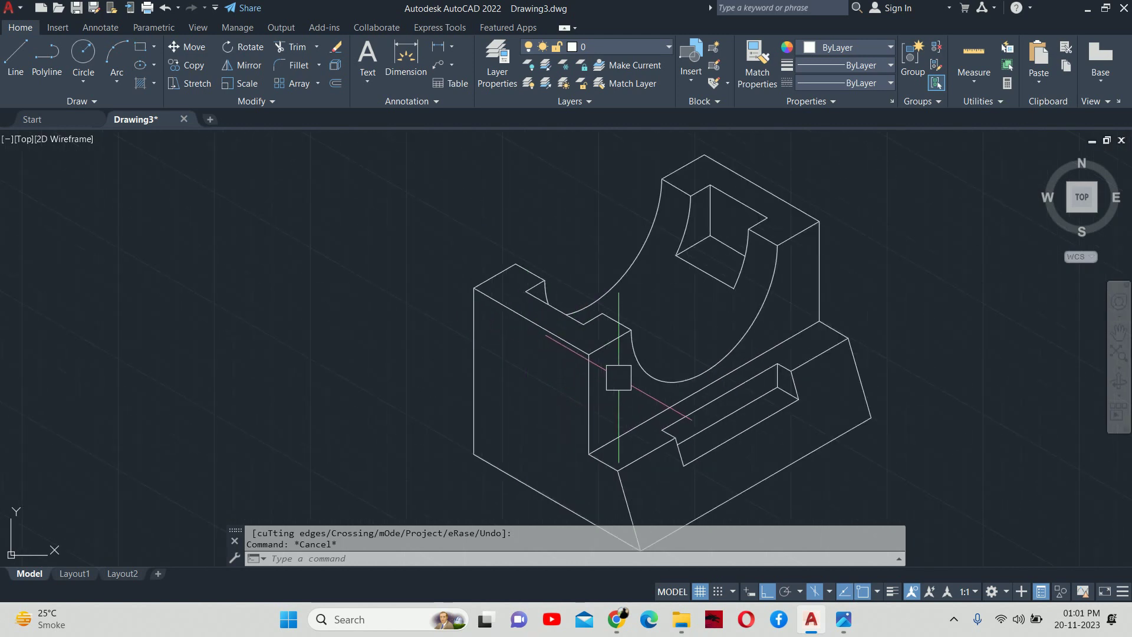
pyautogui.moveTo(618, 378); pyautogui.dragTo(593, 351, button='middle')
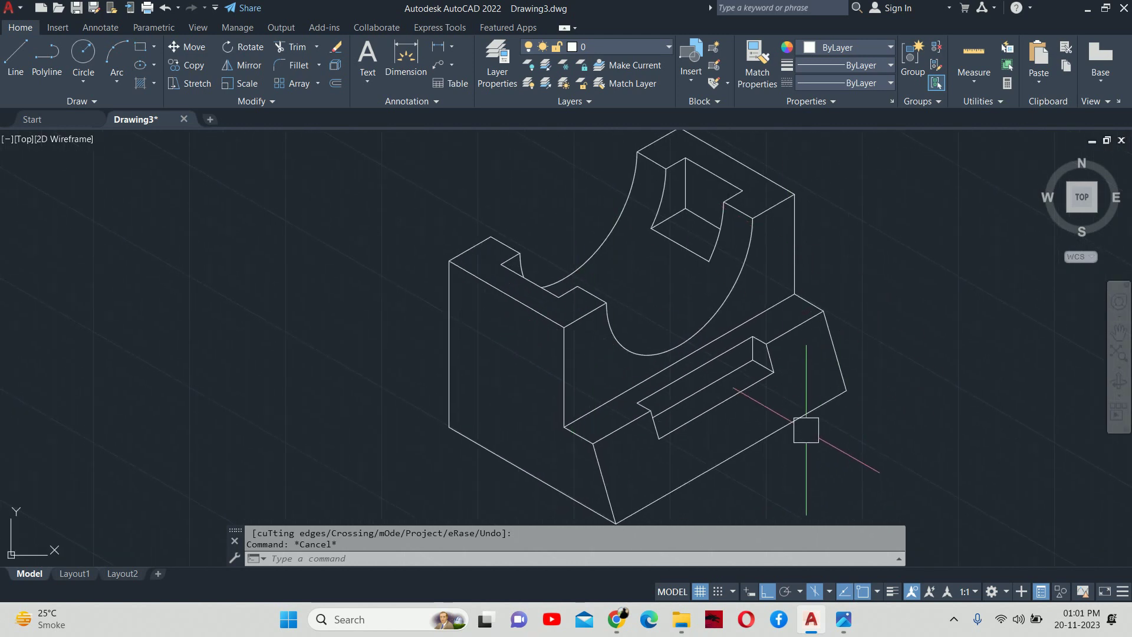